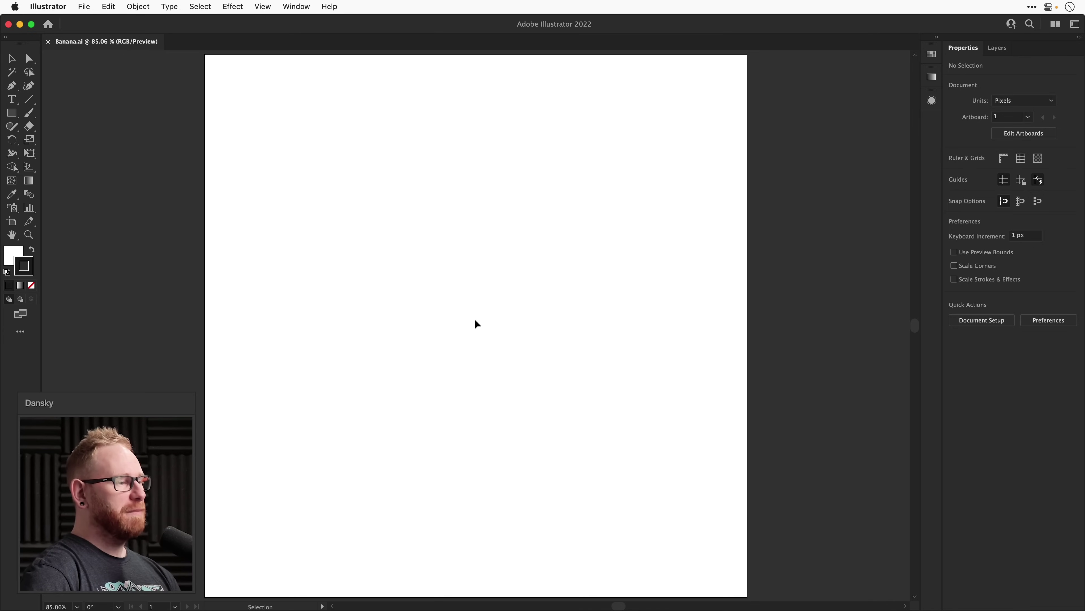
Paste the reference photo onto the artboard and crop it to the neon banana sign with a rectangular clipping mask.
{"action": "key", "text": "super+v"}
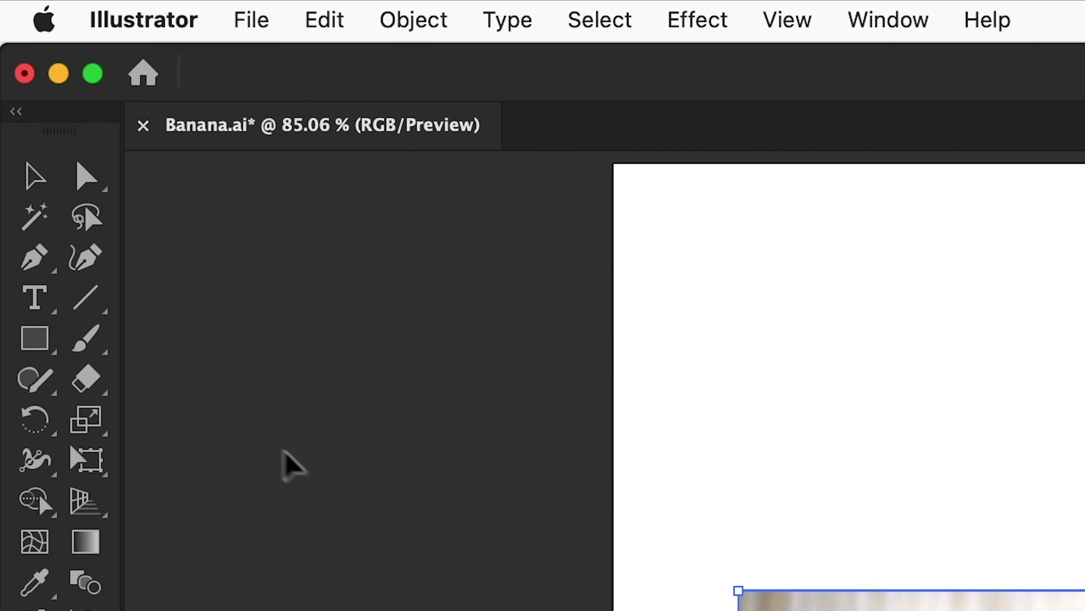
{"action": "left_click", "coordinate": [12, 113]}
{"action": "left_click_drag", "start_coordinate": [551, 214], "coordinate": [656, 344]}
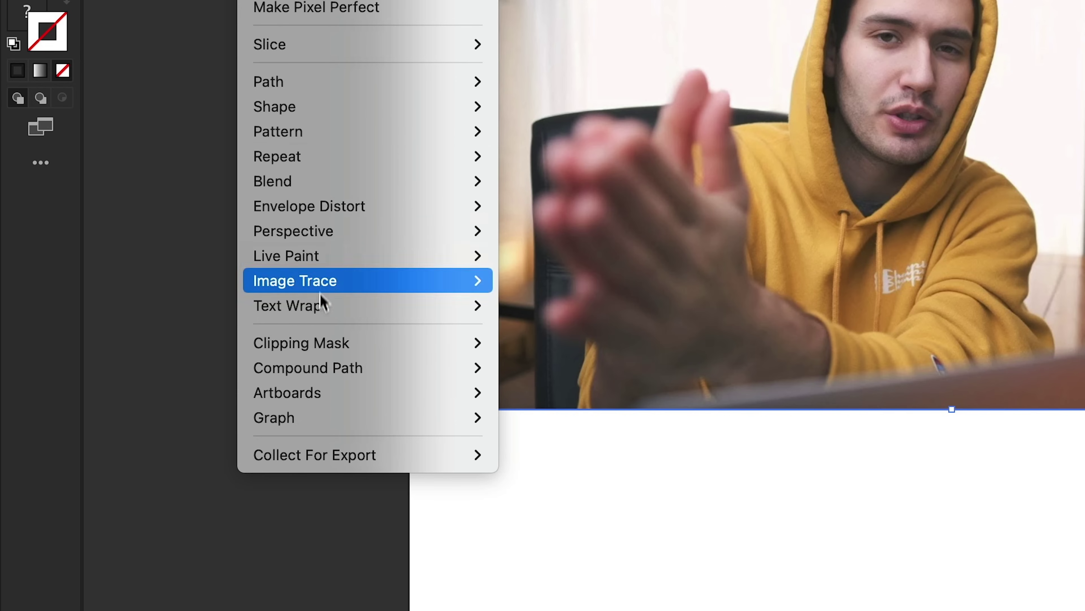
{"action": "mouse_move", "coordinate": [321, 357]}
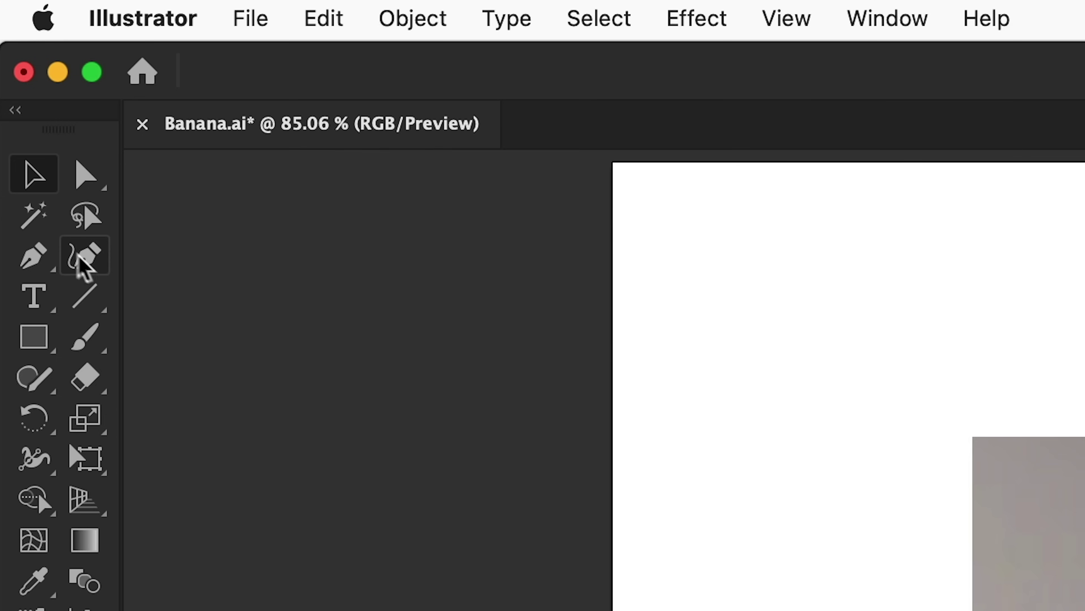
Trace the sign's white upper banana outline with the Pen tool as an open curved path and set its fill to none.
{"action": "left_click", "coordinate": [55, 260]}
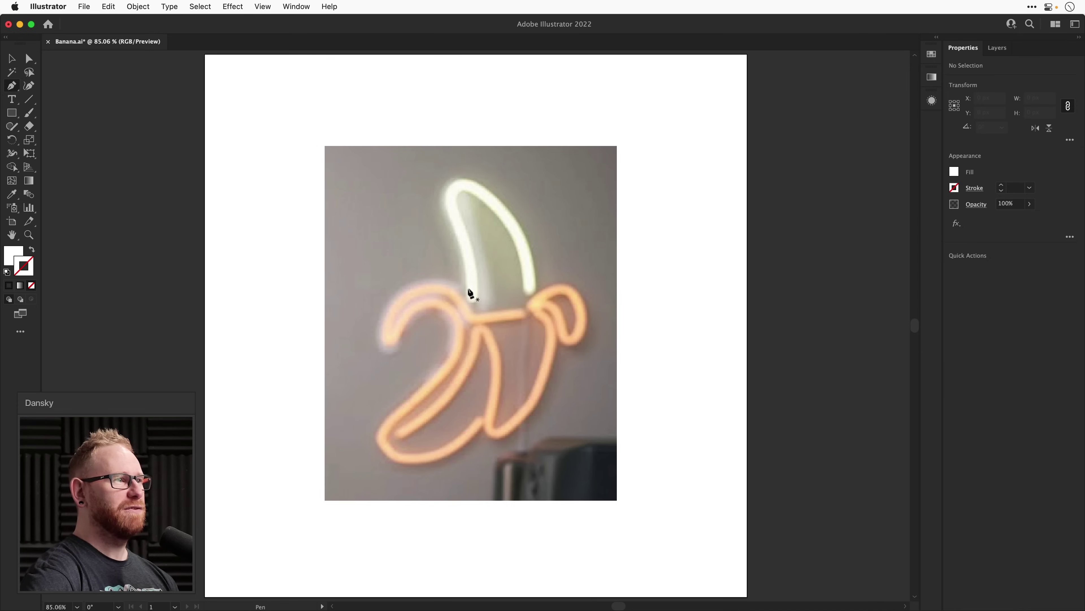
{"action": "scroll", "coordinate": [468, 291], "scroll_direction": "up", "scroll_amount": 3}
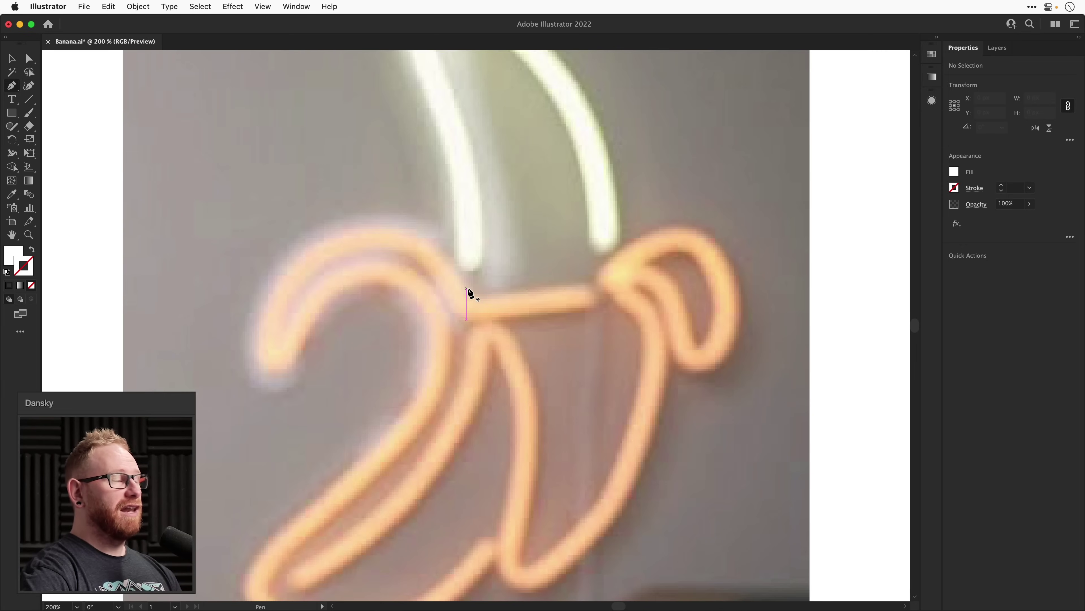
{"action": "left_click_drag", "start_coordinate": [467, 288], "coordinate": [472, 417]}
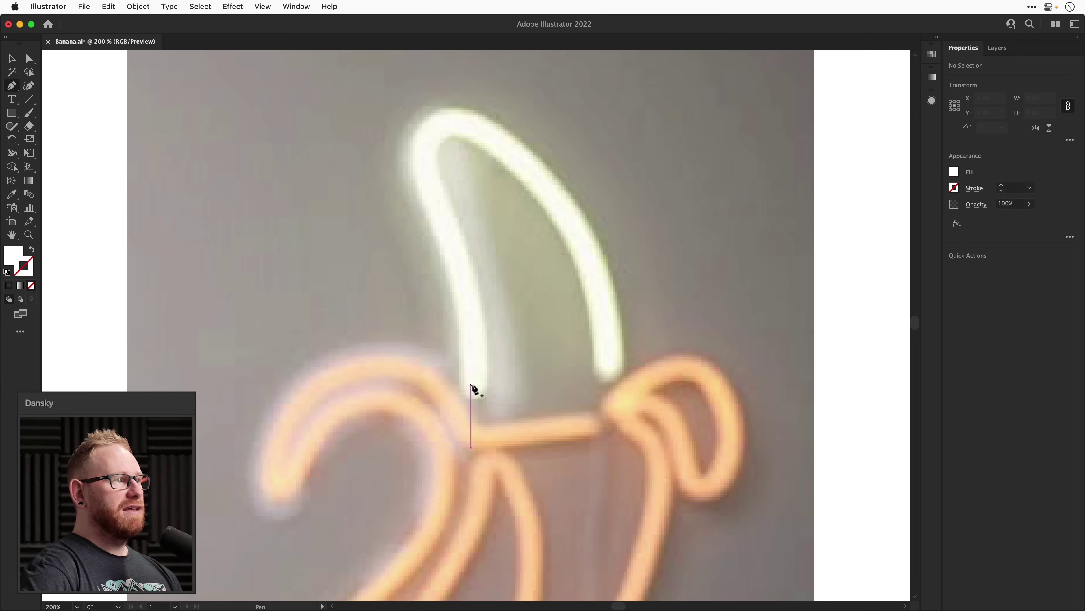
{"action": "left_click", "coordinate": [471, 385]}
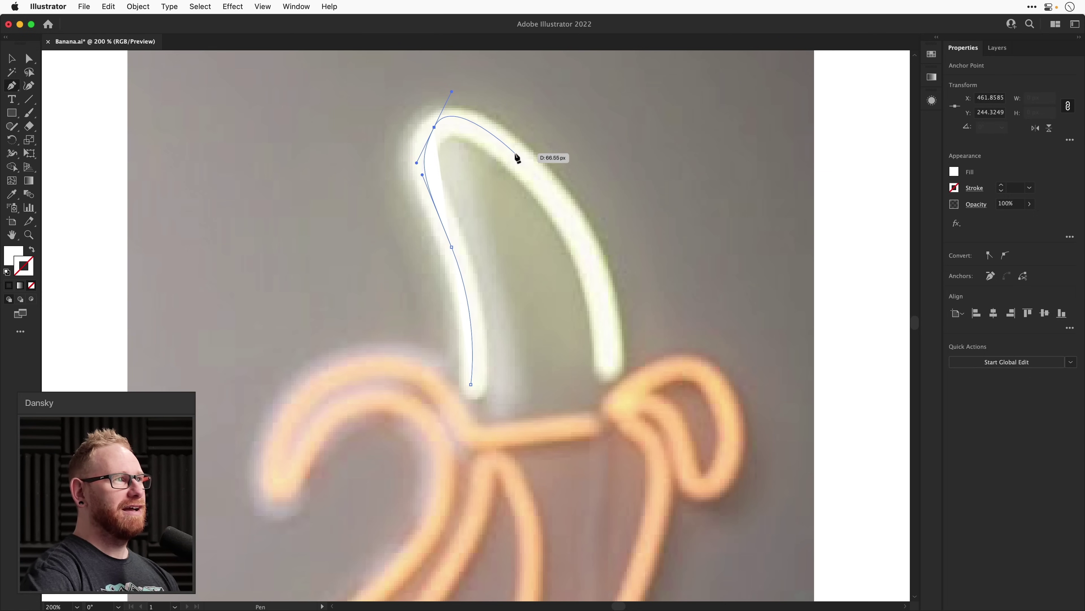
{"action": "left_click", "coordinate": [434, 127]}
{"action": "left_click_drag", "start_coordinate": [488, 135], "coordinate": [520, 157]}
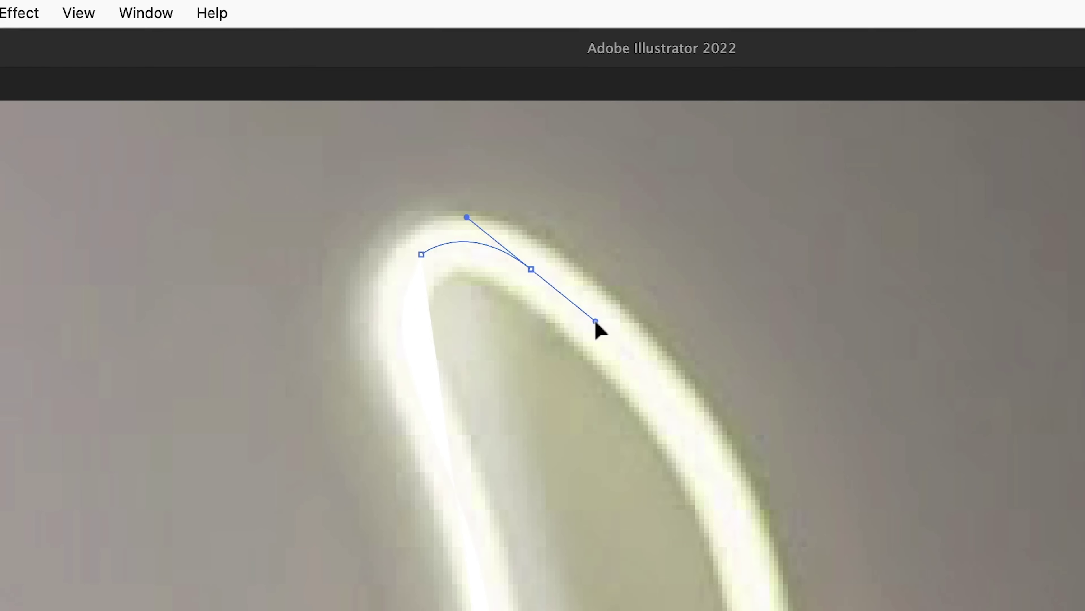
{"action": "left_click_drag", "start_coordinate": [593, 314], "coordinate": [598, 318]}
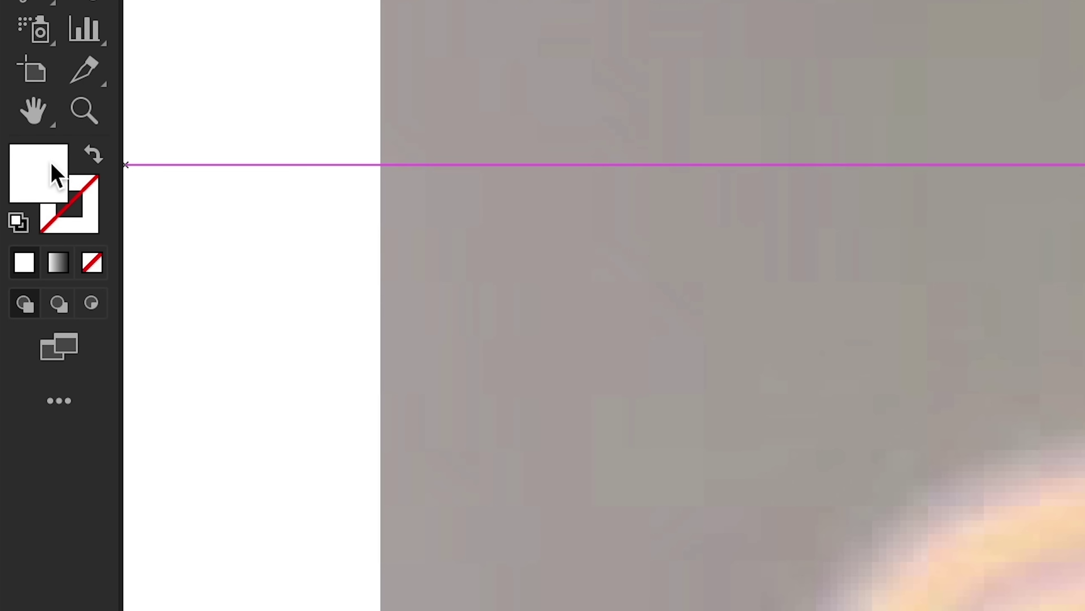
{"action": "left_click", "coordinate": [92, 262]}
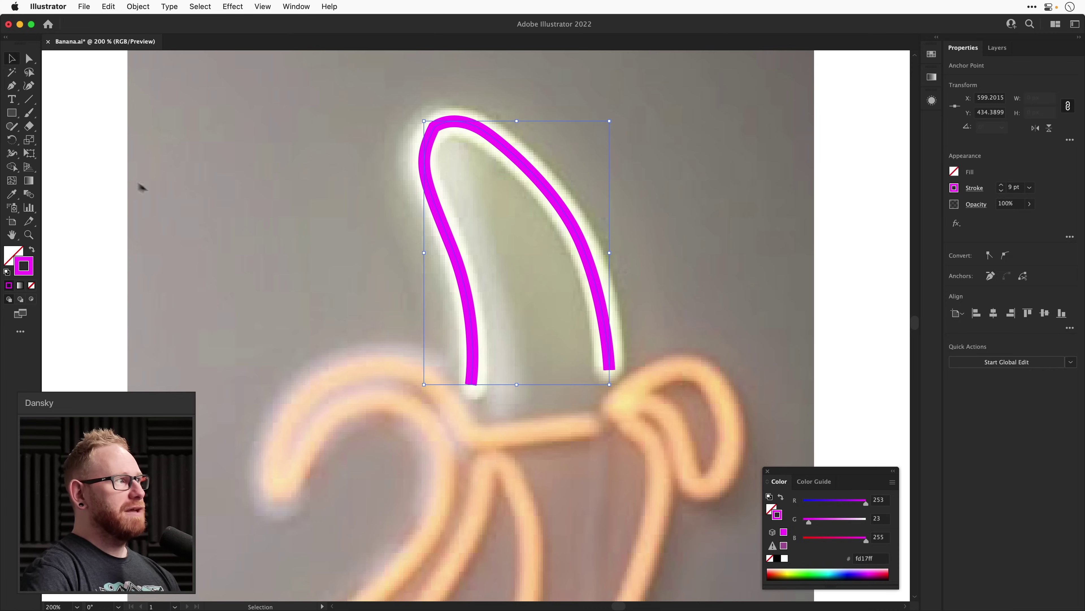
Smooth out the kinks in the traced upper banana path with the Smooth tool, especially around its rounded tip.
{"action": "left_click", "coordinate": [12, 128]}
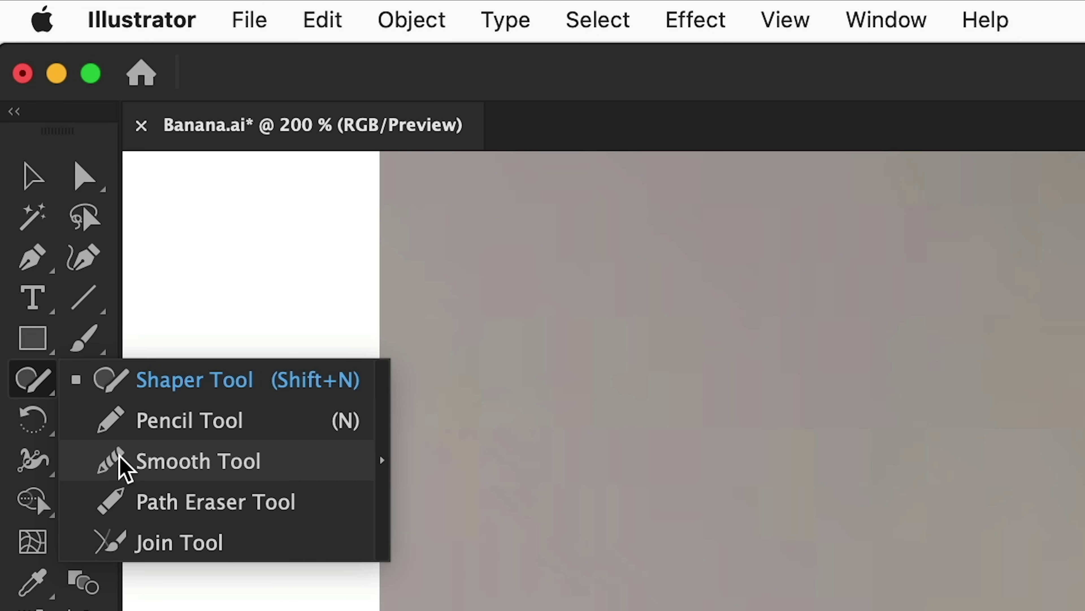
{"action": "left_click", "coordinate": [121, 462]}
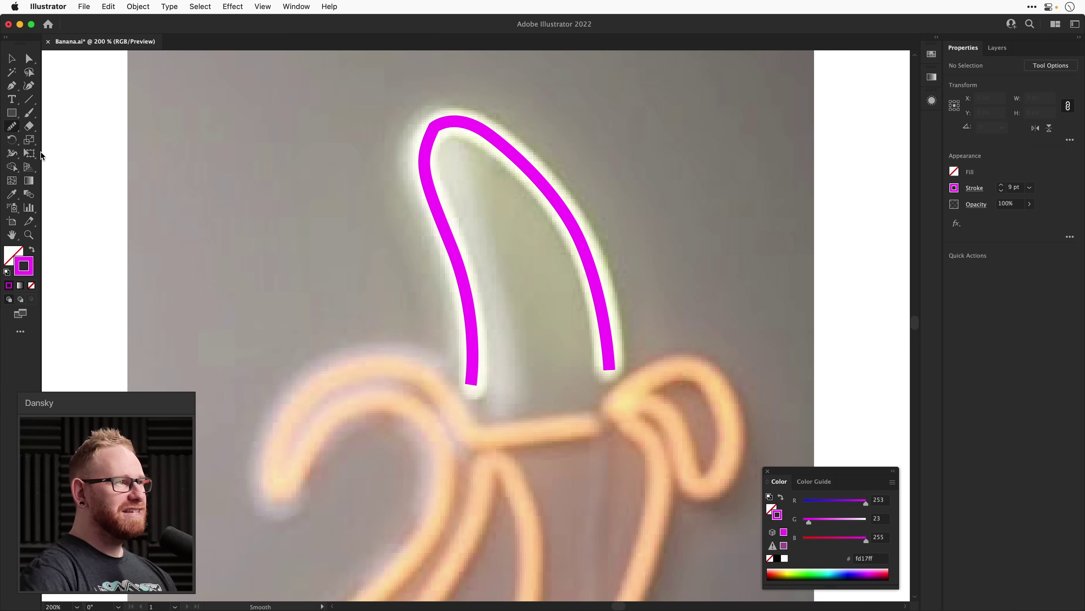
{"action": "key", "text": "v"}
{"action": "left_click_drag", "start_coordinate": [515, 247], "coordinate": [515, 248]}
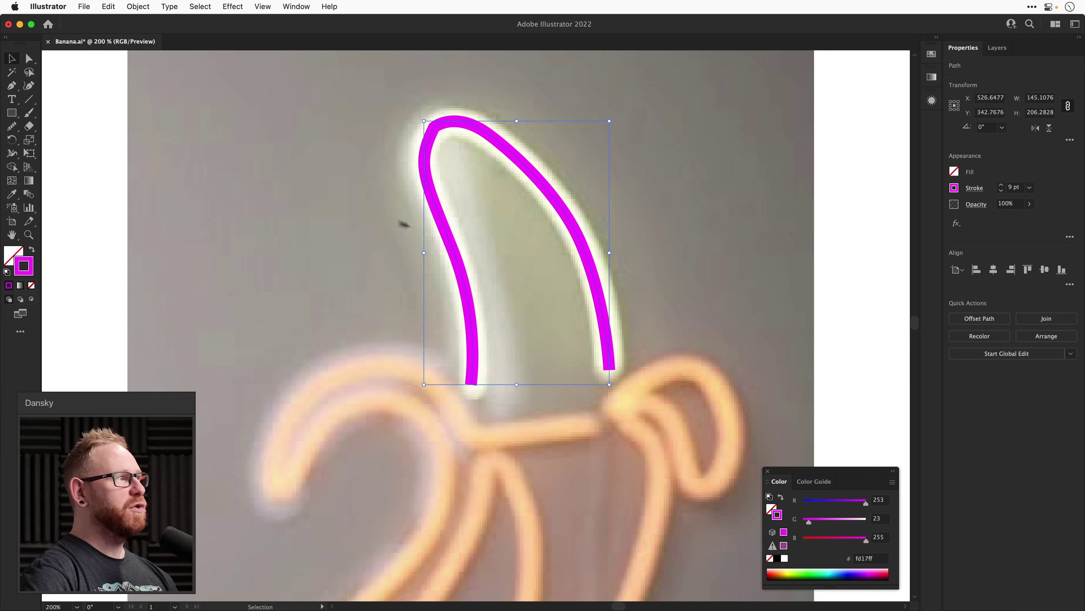
{"action": "left_click", "coordinate": [19, 128]}
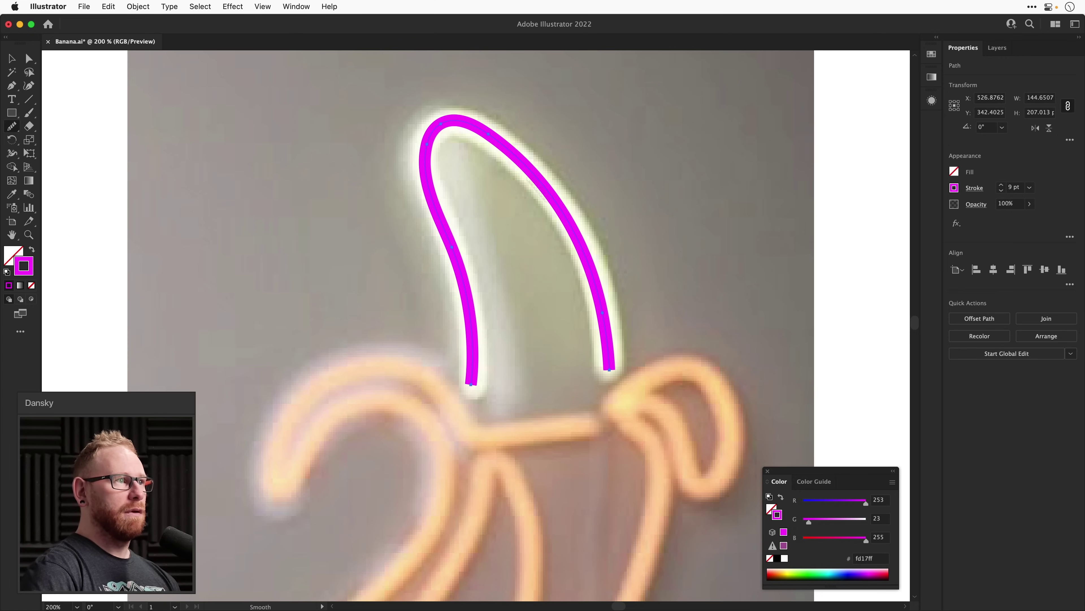
{"action": "key", "text": "v"}
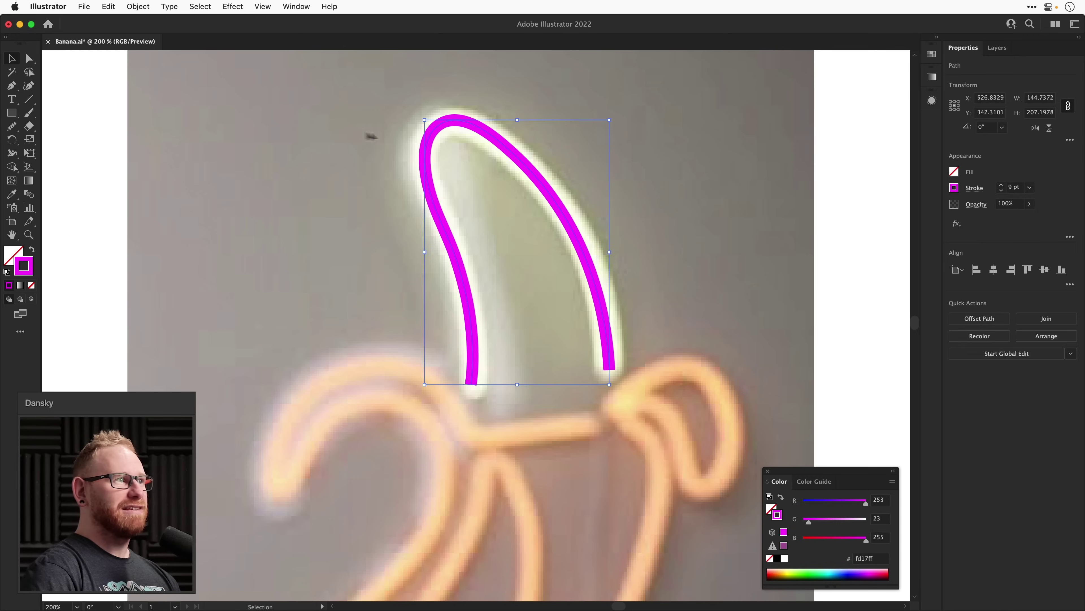
{"action": "left_click", "coordinate": [363, 132]}
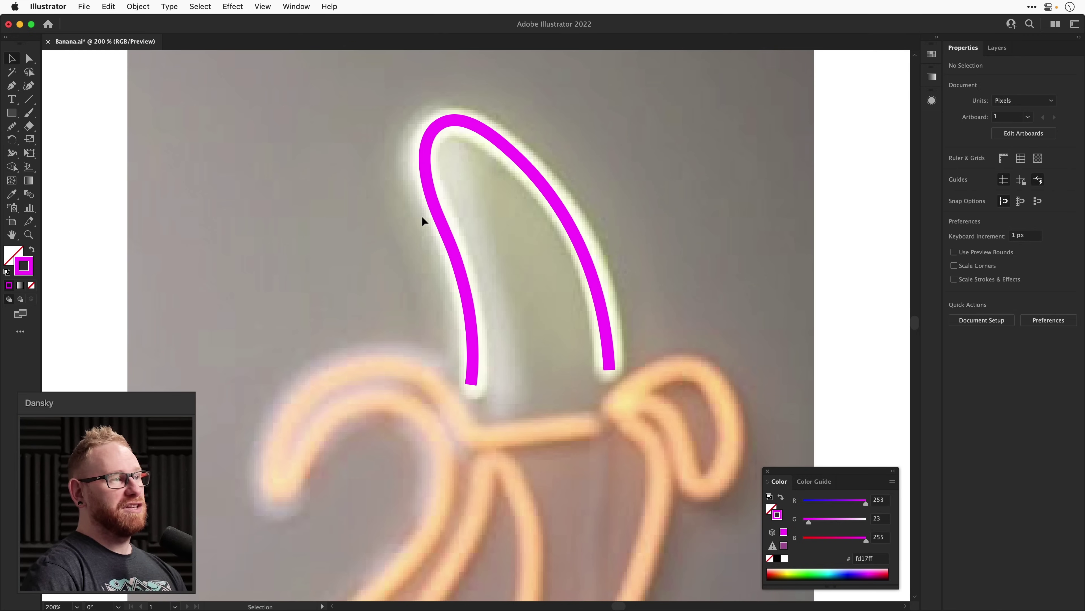
Trace the short orange crossbar and the left peel's outer curve with the Pen tool, rounding the path at the peel's tip.
{"action": "key", "text": "p"}
{"action": "scroll", "coordinate": [428, 231], "scroll_direction": "down", "scroll_amount": 6}
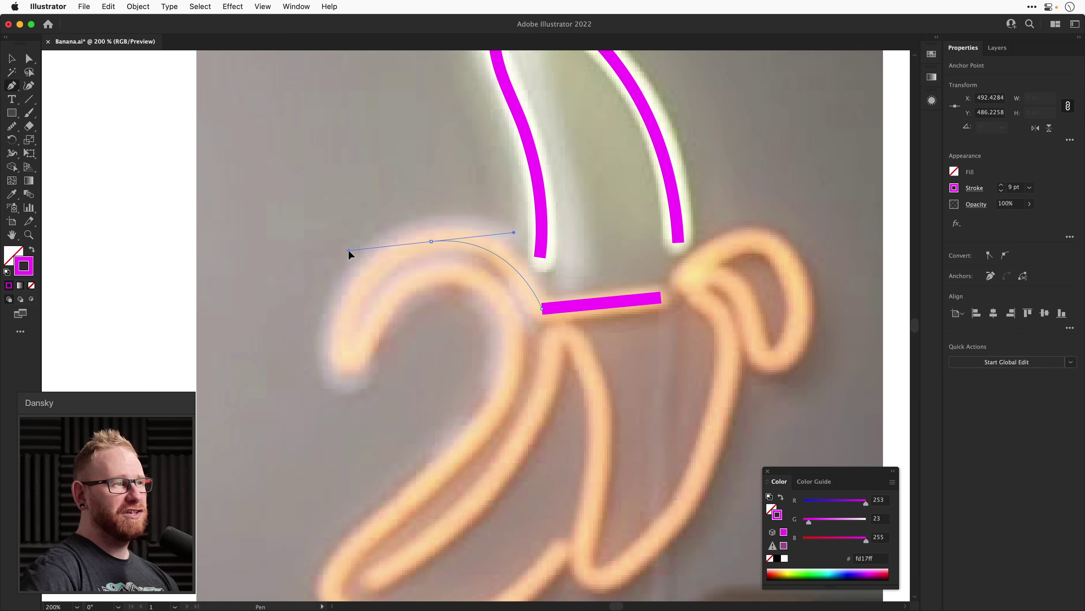
{"action": "left_click_drag", "start_coordinate": [348, 251], "coordinate": [348, 247]}
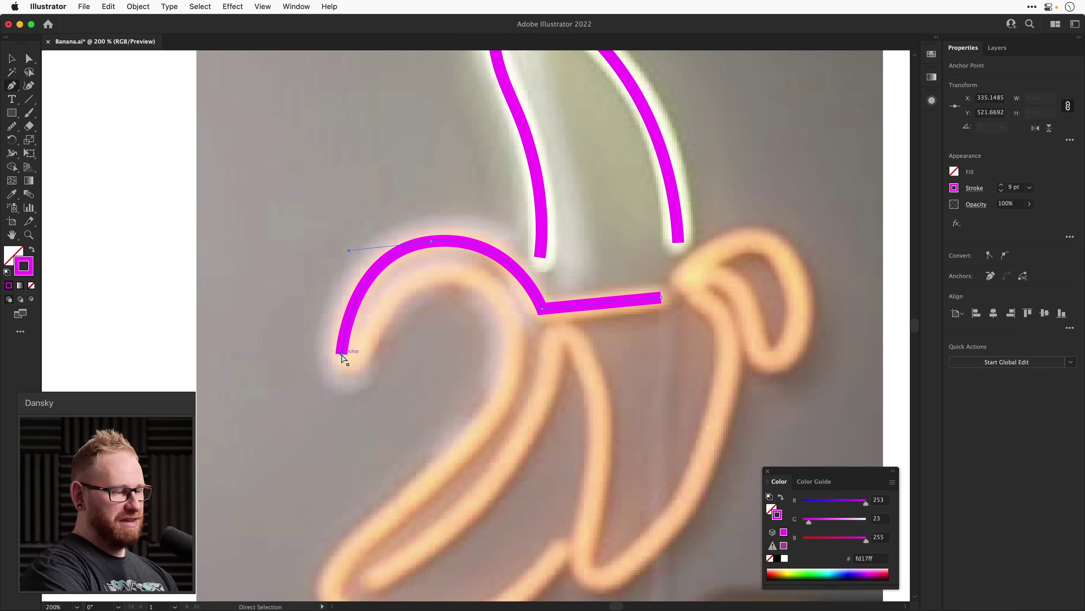
{"action": "left_click_drag", "start_coordinate": [513, 369], "coordinate": [549, 374]}
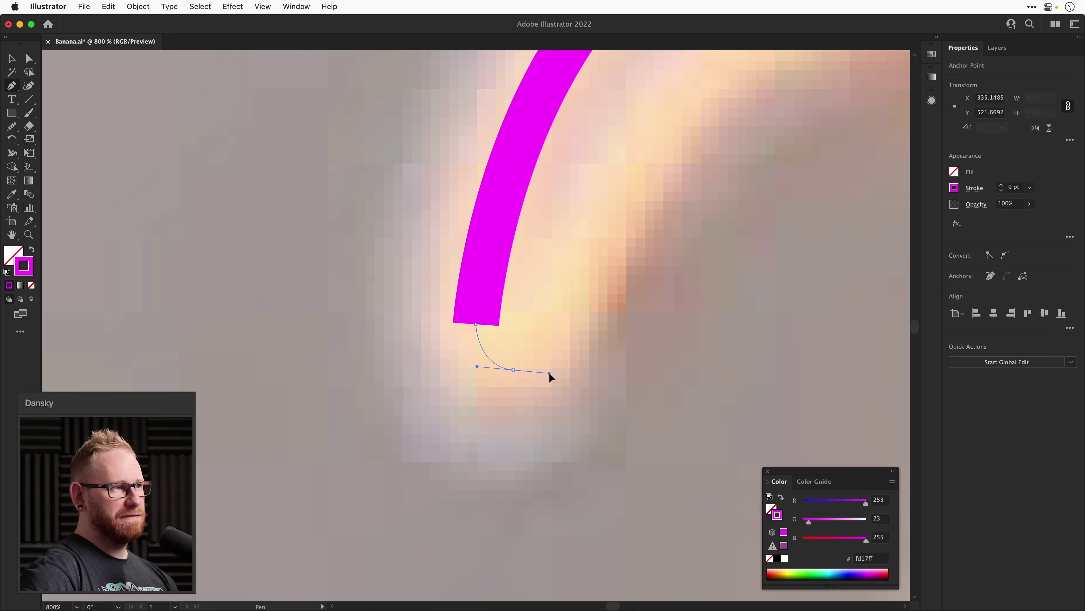
{"action": "left_click", "coordinate": [563, 334]}
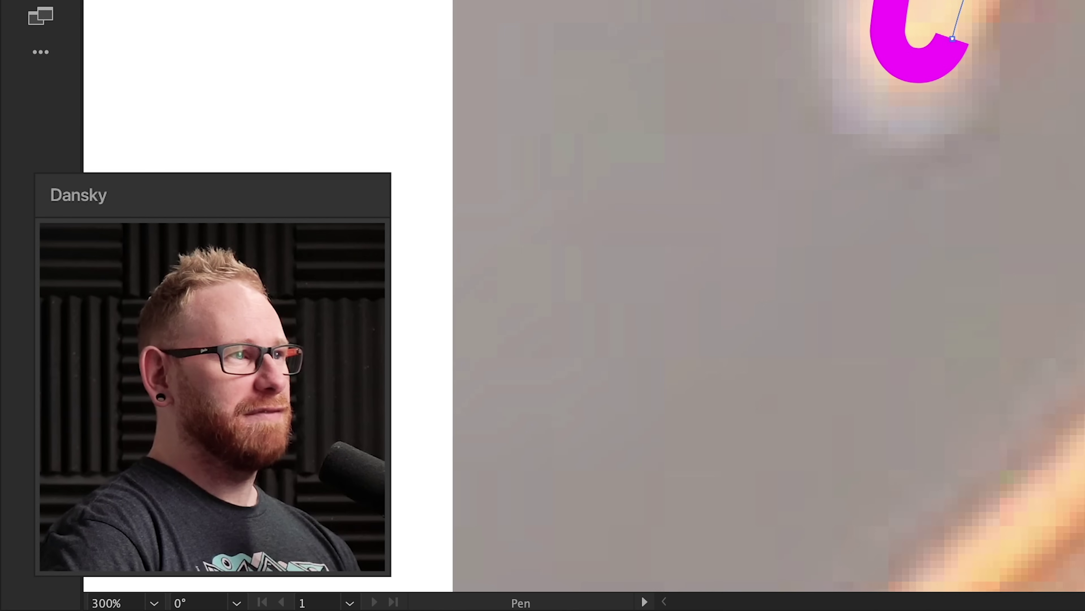
Continue the path back along the left peel's inner curve and down the banana's lower left side.
{"action": "left_click_drag", "start_coordinate": [588, 196], "coordinate": [496, 217]}
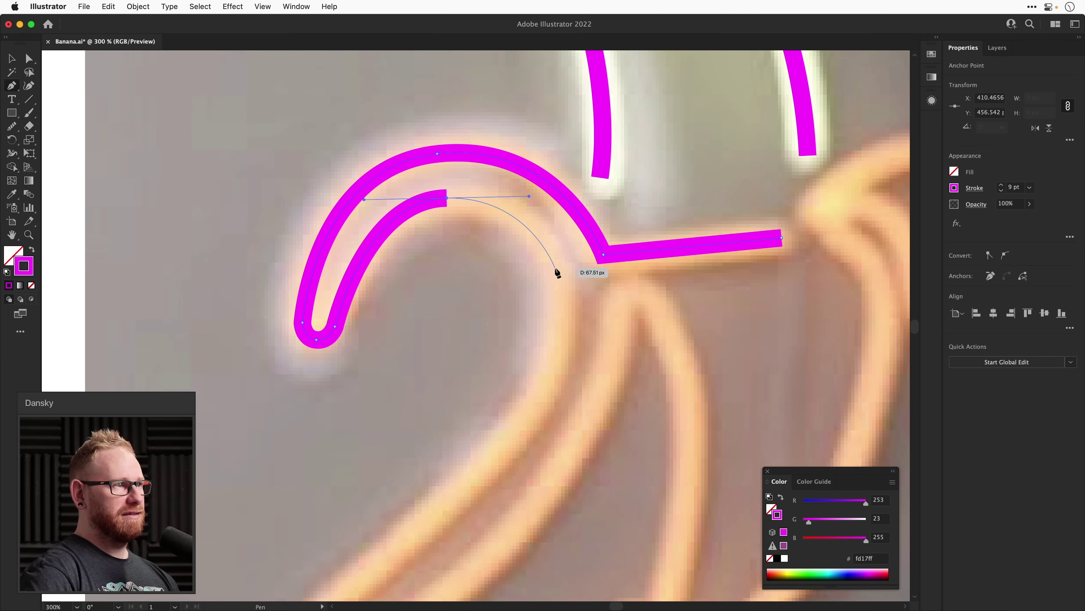
{"action": "left_click", "coordinate": [554, 272]}
{"action": "scroll", "coordinate": [549, 316], "scroll_direction": "down", "scroll_amount": 2}
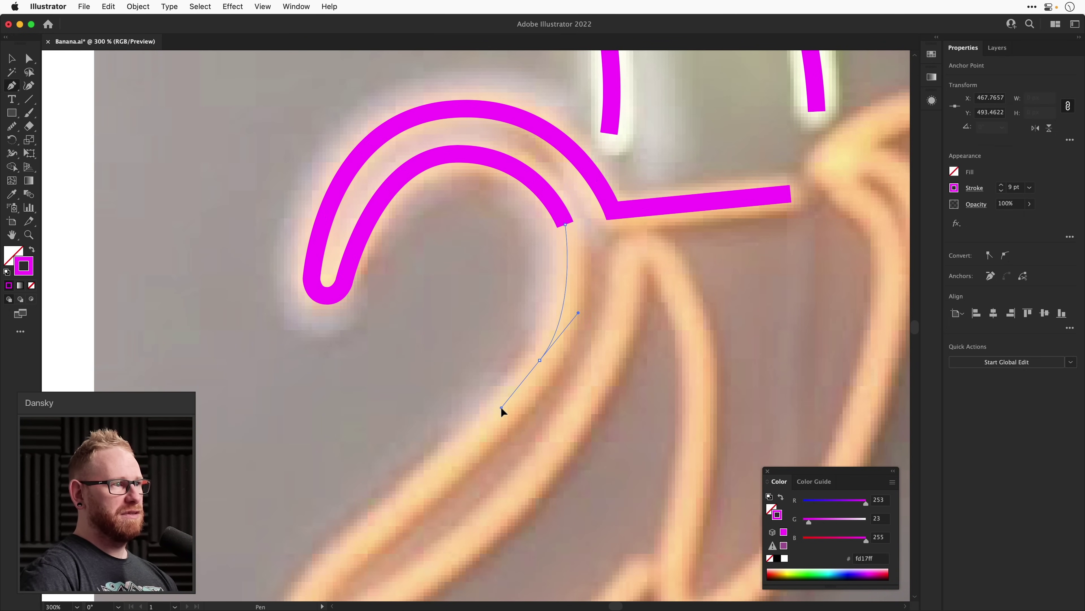
{"action": "left_click_drag", "start_coordinate": [501, 407], "coordinate": [532, 376]}
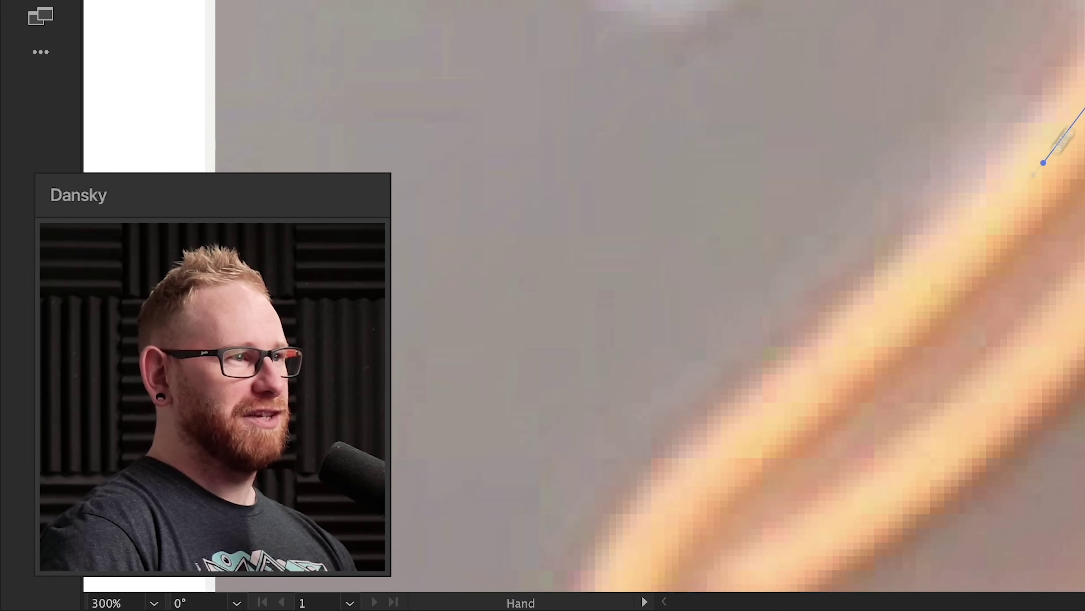
{"action": "left_click_drag", "start_coordinate": [1064, 140], "coordinate": [1084, 0]}
{"action": "left_click_drag", "start_coordinate": [519, 334], "coordinate": [448, 395]}
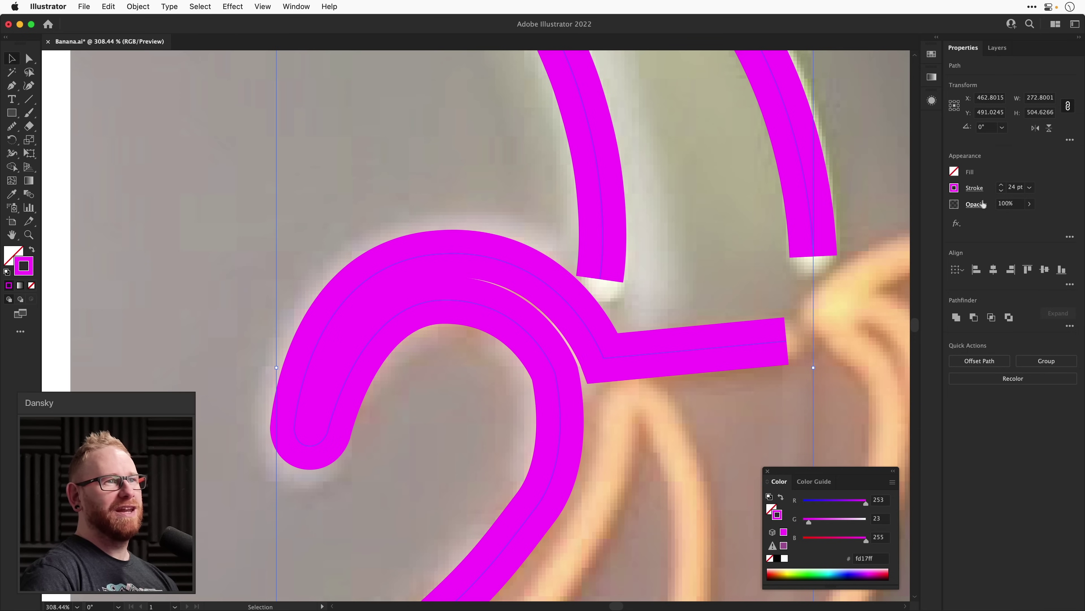
Set the stroke weight of the traced banana paths to 18 pt.
{"action": "left_click", "coordinate": [1002, 191]}
{"action": "left_click", "coordinate": [1002, 191]}
{"action": "left_click", "coordinate": [1002, 191]}
{"action": "left_click", "coordinate": [1002, 191]}
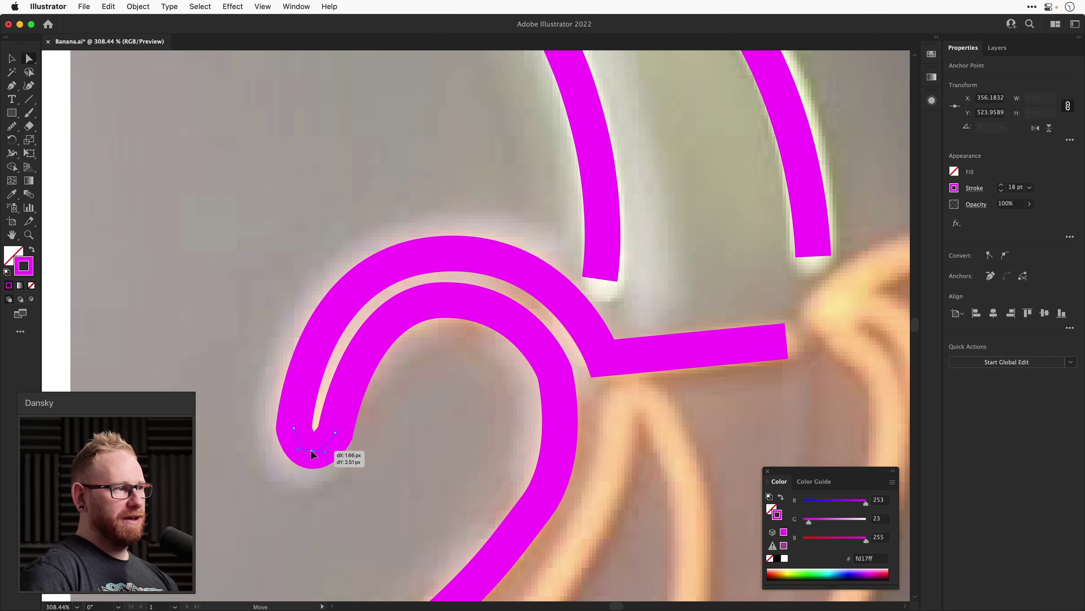
Move the left peel's tip and inner-curve anchor points slightly down to open the gap between the two strokes.
{"action": "left_click_drag", "start_coordinate": [312, 450], "coordinate": [313, 452]}
{"action": "left_click_drag", "start_coordinate": [445, 299], "coordinate": [446, 307]}
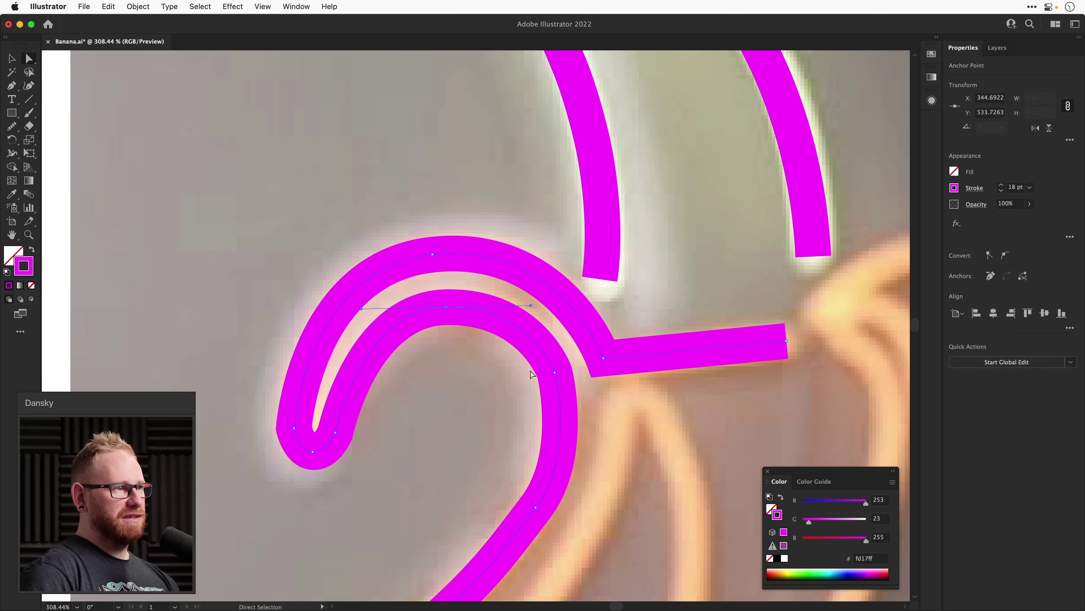
{"action": "left_click_drag", "start_coordinate": [555, 373], "coordinate": [555, 373]}
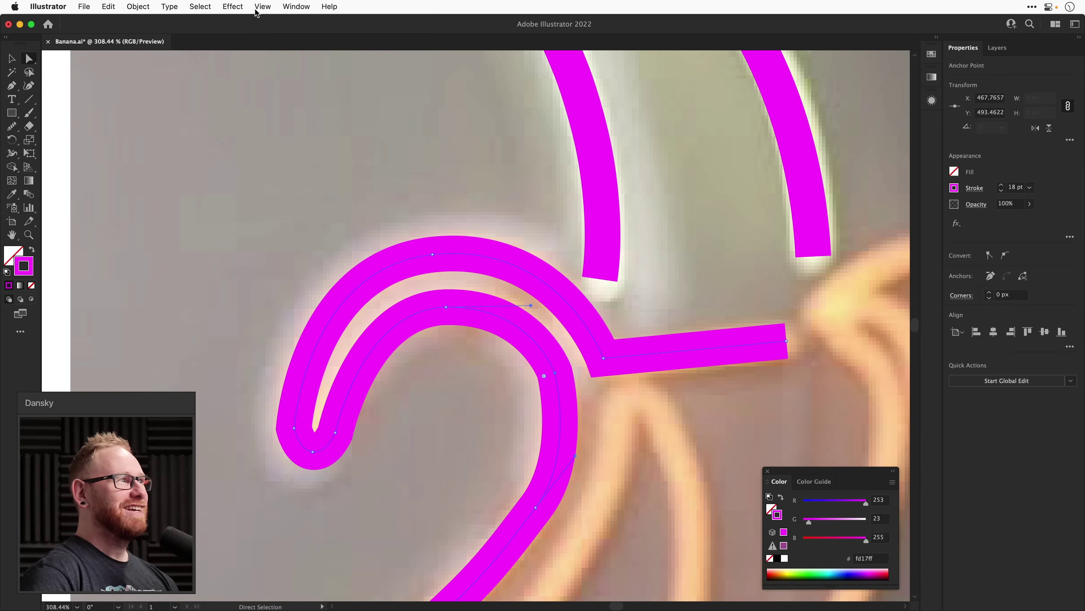
Turn off Smart Guides and nudge the inner anchor point beside the left peel's tip outward.
{"action": "left_click", "coordinate": [255, 12]}
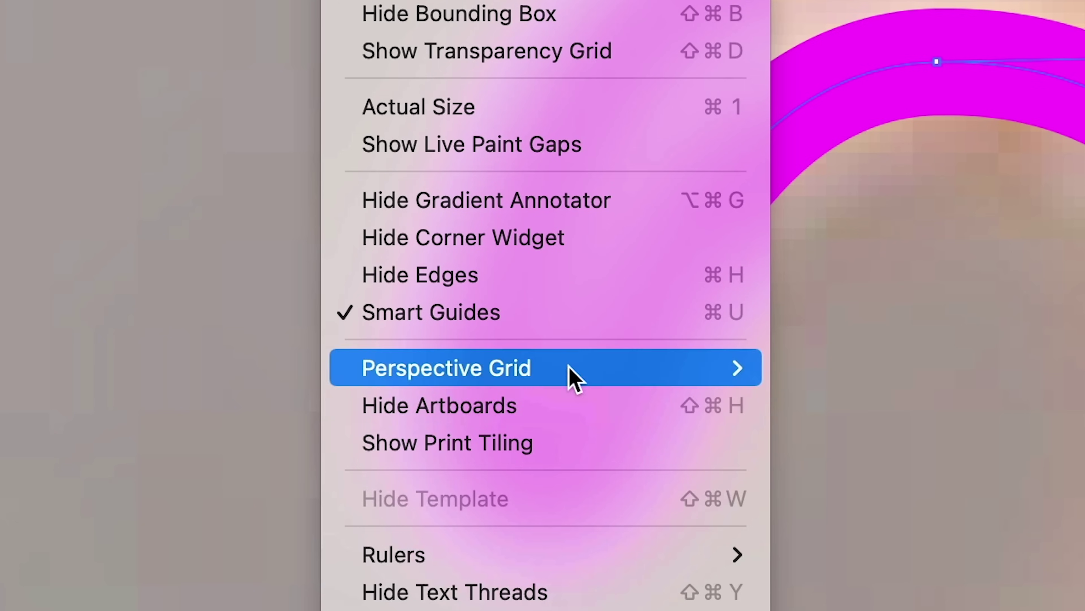
{"action": "left_click", "coordinate": [570, 326]}
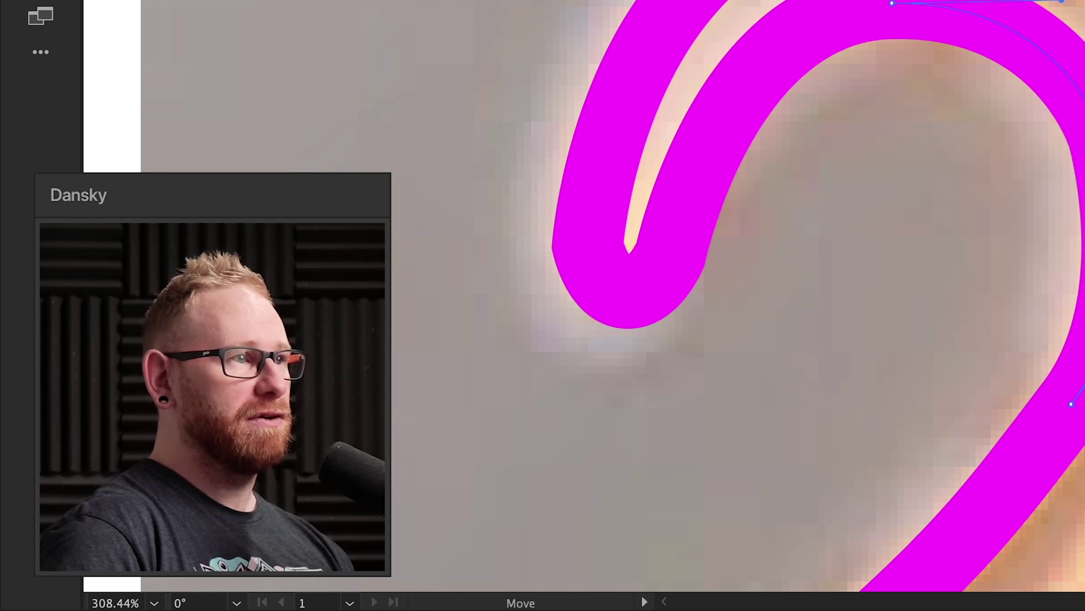
{"action": "mouse_move", "coordinate": [541, 331]}
{"action": "left_mouse_down"}
{"action": "mouse_move", "coordinate": [531, 332]}
{"action": "mouse_move", "coordinate": [541, 335]}
{"action": "left_mouse_up"}
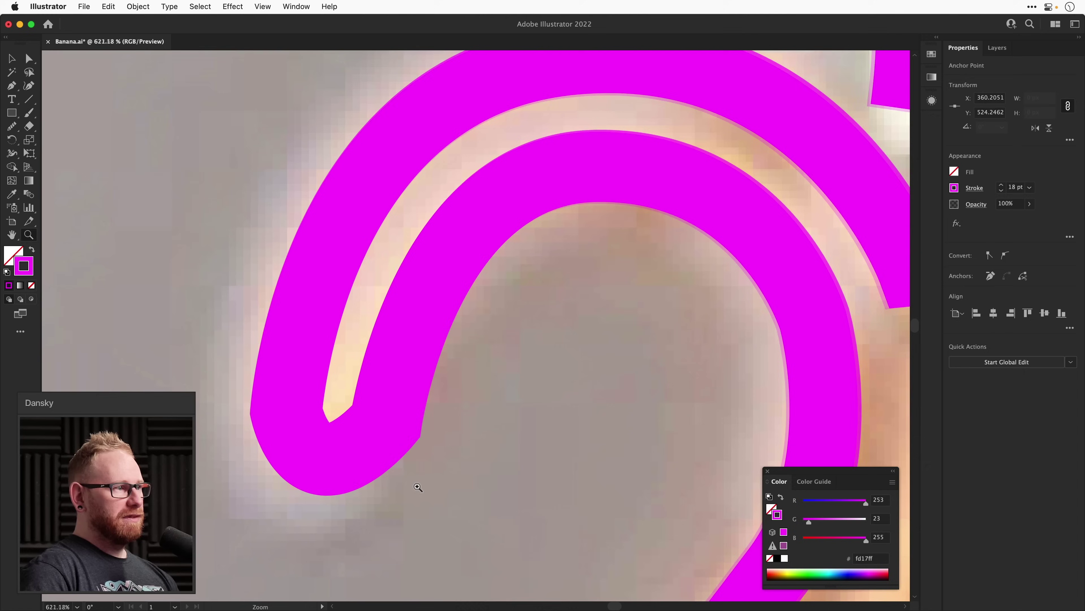
Reshape the left peel's tip into a smooth, rounded U by repositioning its anchor points and adjusting their direction handles.
{"action": "left_click_drag", "start_coordinate": [418, 487], "coordinate": [427, 443]}
{"action": "left_click_drag", "start_coordinate": [333, 415], "coordinate": [337, 415]}
{"action": "left_click_drag", "start_coordinate": [396, 378], "coordinate": [403, 376]}
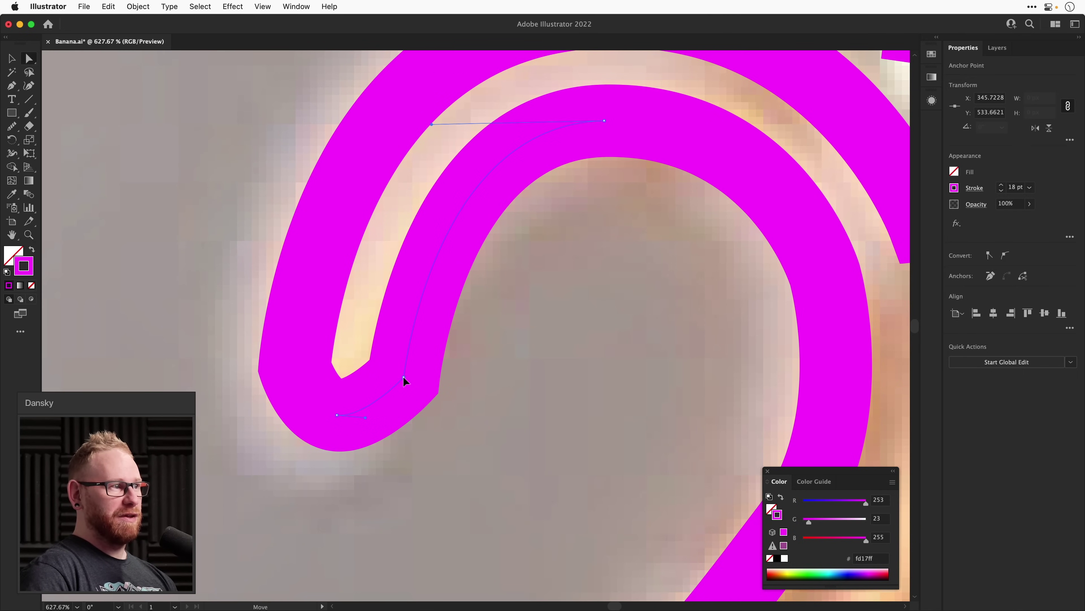
{"action": "left_click_drag", "start_coordinate": [337, 415], "coordinate": [291, 426]}
{"action": "left_click_drag", "start_coordinate": [372, 432], "coordinate": [396, 433]}
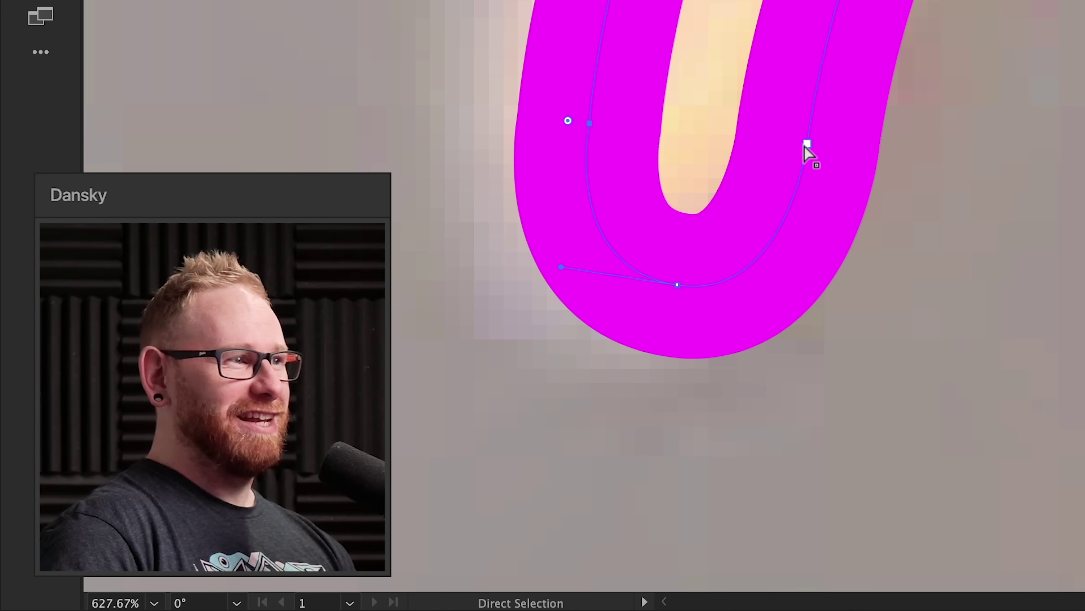
{"action": "left_click", "coordinate": [804, 145]}
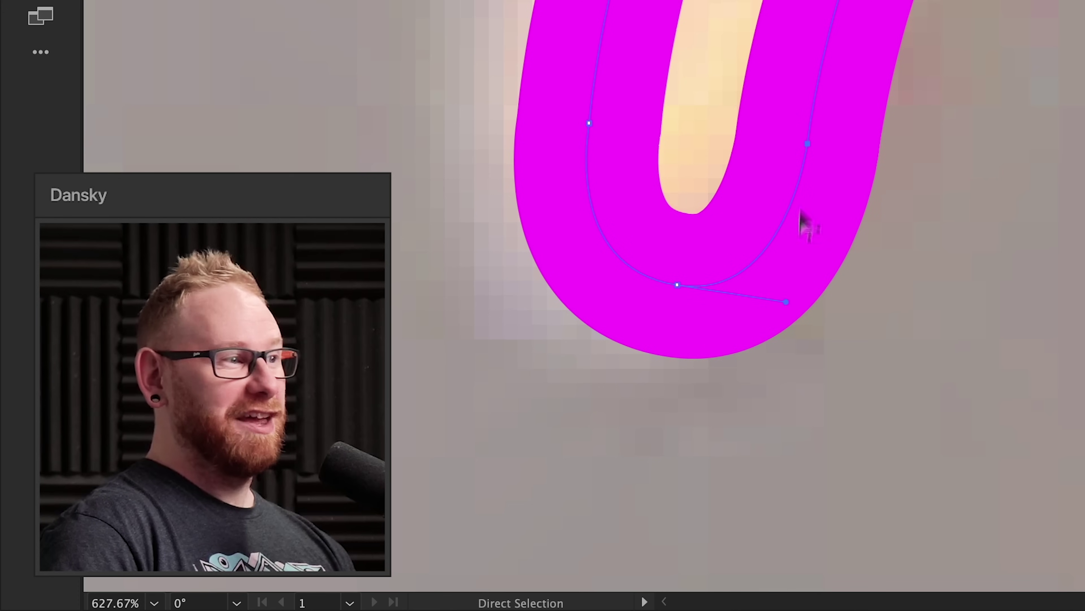
{"action": "mouse_move", "coordinate": [787, 302]}
{"action": "left_mouse_down"}
{"action": "mouse_move", "coordinate": [787, 283]}
{"action": "mouse_move", "coordinate": [787, 302]}
{"action": "left_mouse_up"}
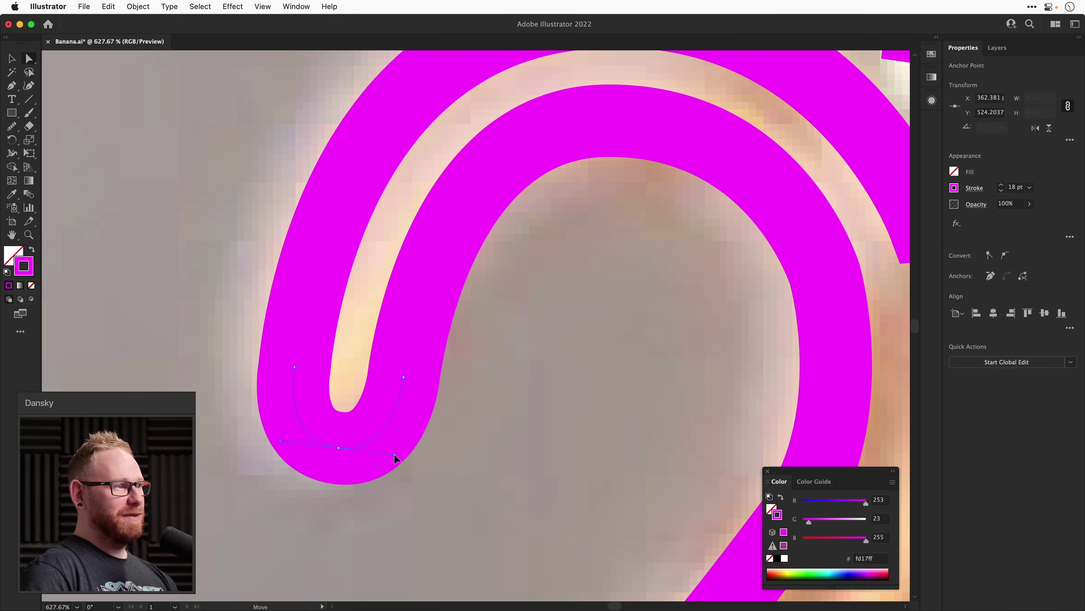
{"action": "left_click_drag", "start_coordinate": [486, 390], "coordinate": [465, 412]}
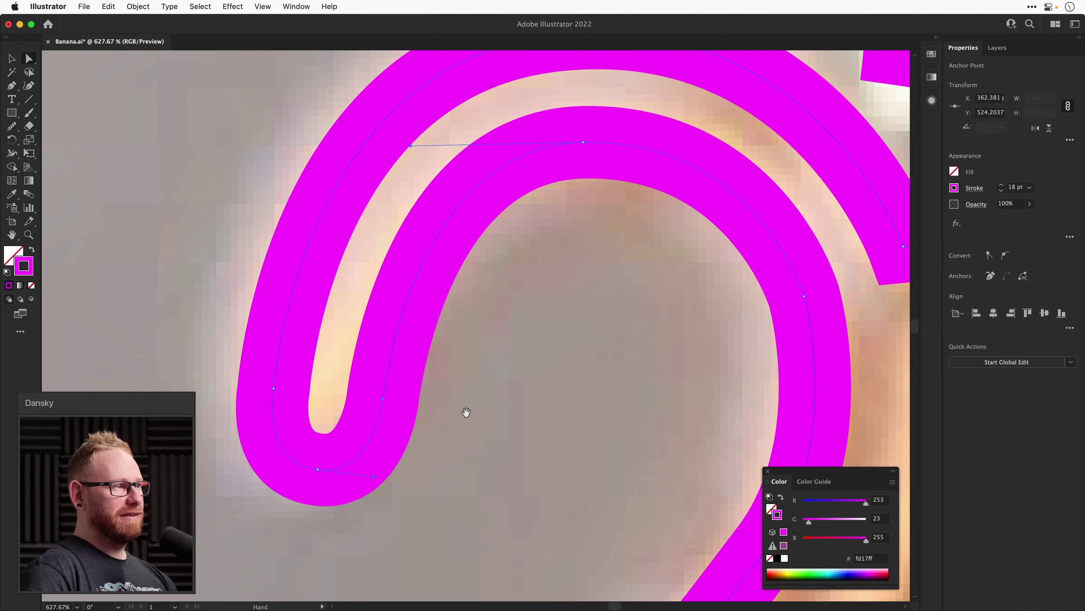
Try to even out the traced path's lower-left bend with the Smooth tool.
{"action": "key", "text": "super+minus"}
{"action": "key", "text": "super+minus"}
{"action": "key", "text": "super+minus"}
{"action": "left_click_drag", "start_coordinate": [598, 312], "coordinate": [437, 329]}
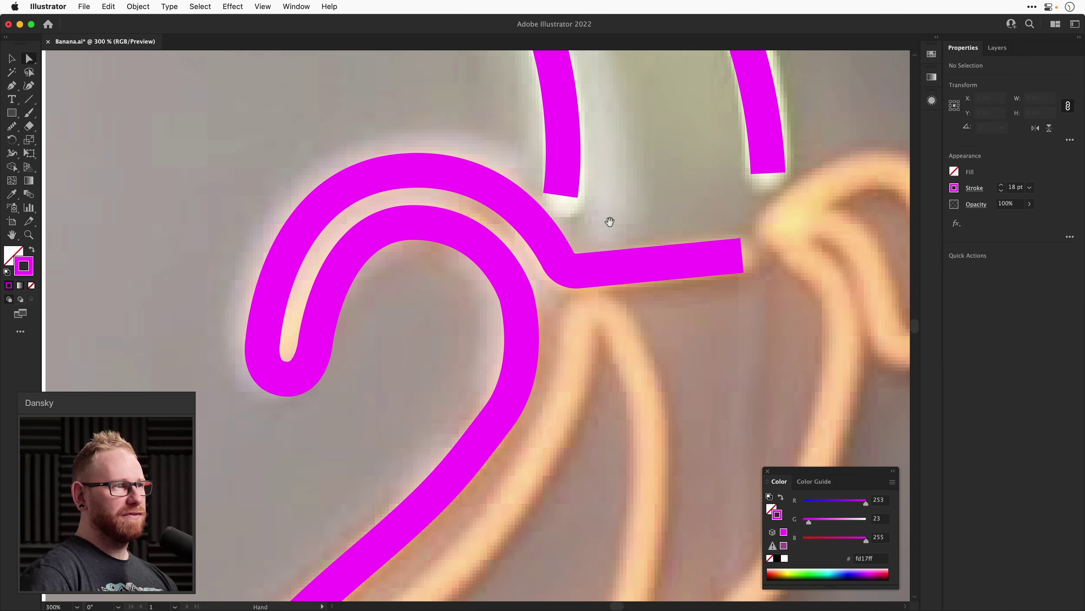
{"action": "left_click_drag", "start_coordinate": [333, 557], "coordinate": [492, 141]}
{"action": "key", "text": "super+space"}
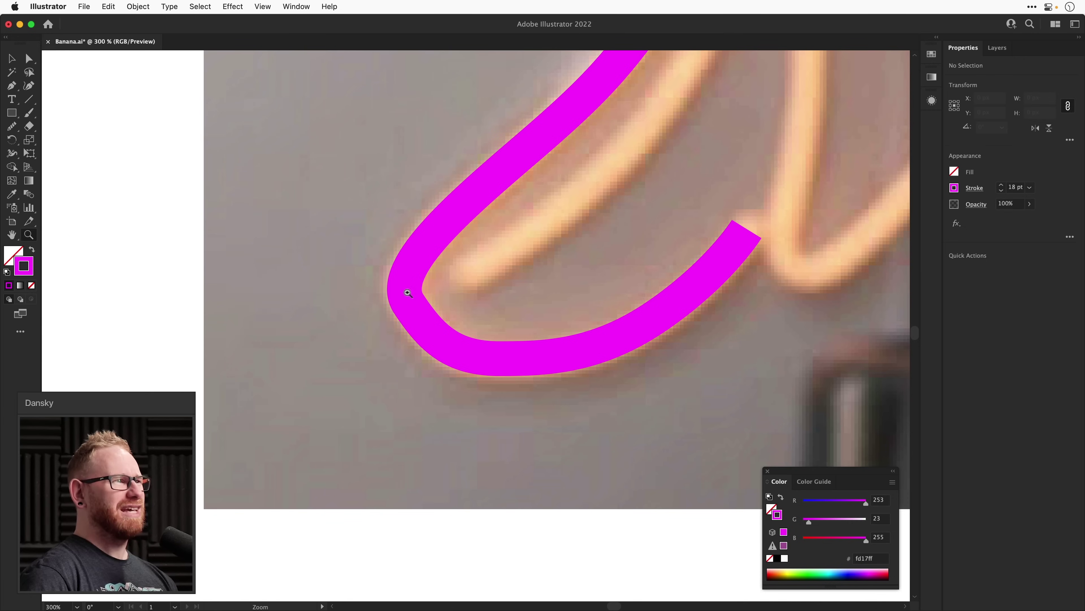
{"action": "left_click_drag", "start_coordinate": [397, 294], "coordinate": [506, 342]}
{"action": "key", "text": "v"}
{"action": "left_click", "coordinate": [432, 332]}
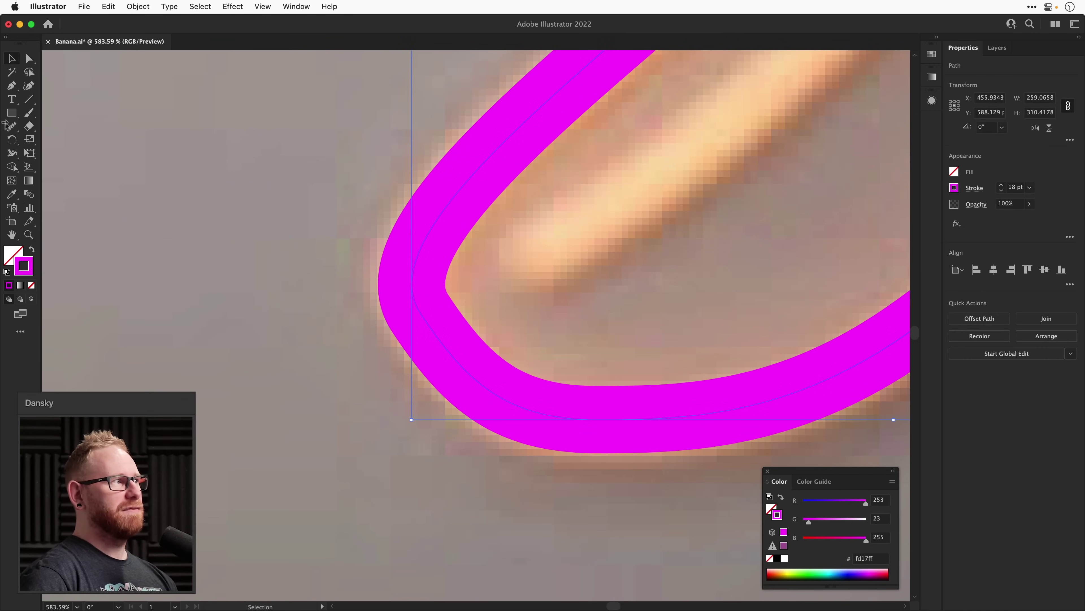
{"action": "left_click", "coordinate": [12, 126]}
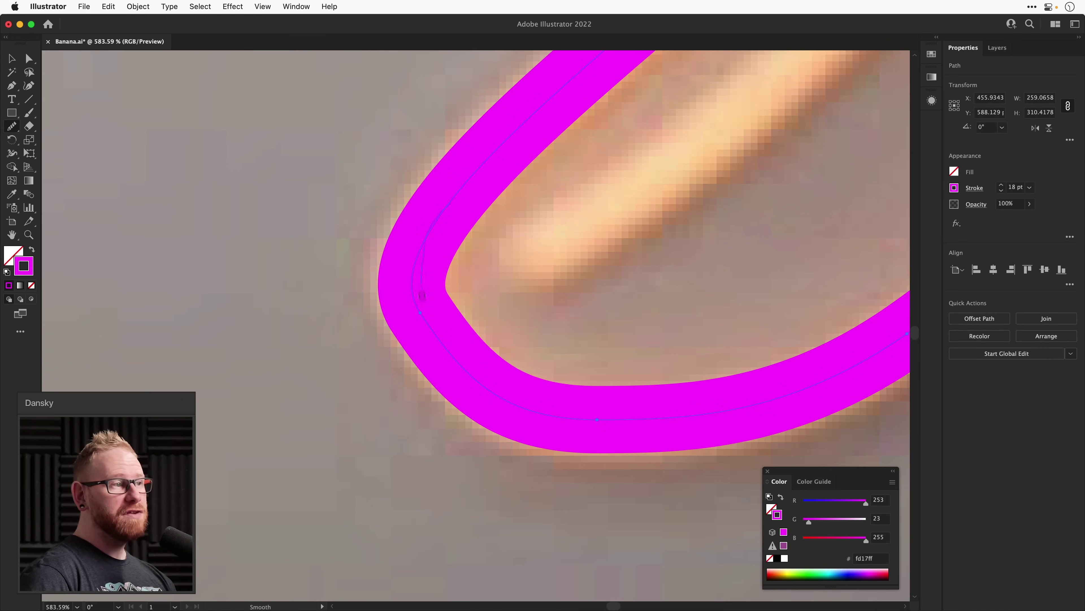
{"action": "left_click_drag", "start_coordinate": [422, 296], "coordinate": [448, 362]}
{"action": "left_click_drag", "start_coordinate": [445, 184], "coordinate": [441, 361]}
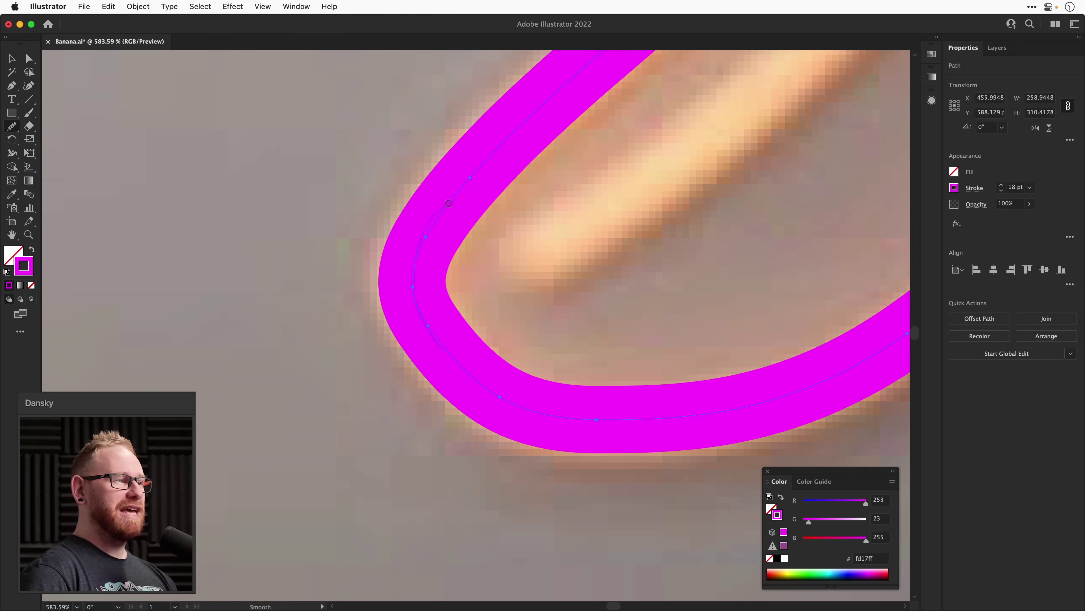
{"action": "left_click_drag", "start_coordinate": [448, 203], "coordinate": [453, 200]}
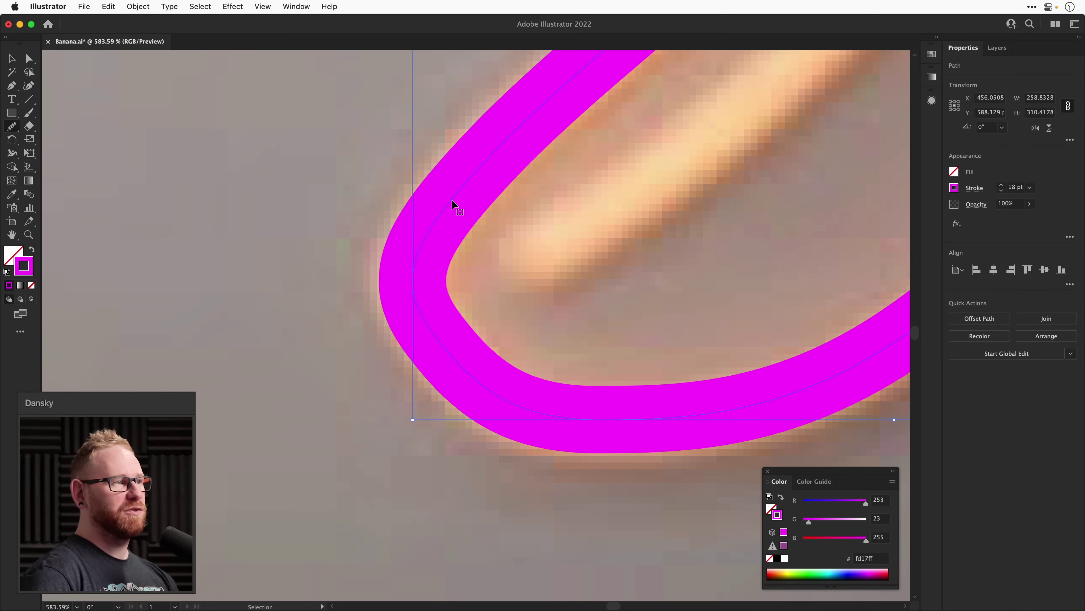
Undo the Smooth tool edits on the lower-left bend and deselect the path.
{"action": "key", "text": "super+z"}
{"action": "key", "text": "super+z"}
{"action": "key", "text": "super+z"}
{"action": "key", "text": "super+shift+a"}
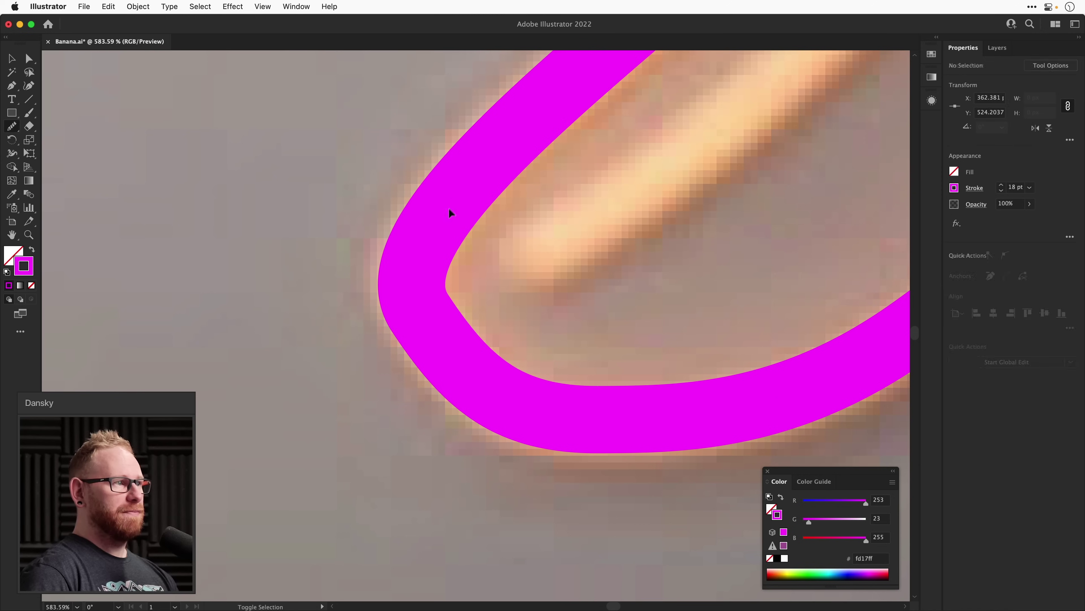
Reshape the path's lower-left bend by moving its anchor point and adjusting the direction handles around it.
{"action": "key", "text": "a"}
{"action": "left_click_drag", "start_coordinate": [420, 313], "coordinate": [359, 232]}
{"action": "left_click_drag", "start_coordinate": [434, 336], "coordinate": [421, 346]}
{"action": "left_click_drag", "start_coordinate": [1009, 233], "coordinate": [1041, 113]}
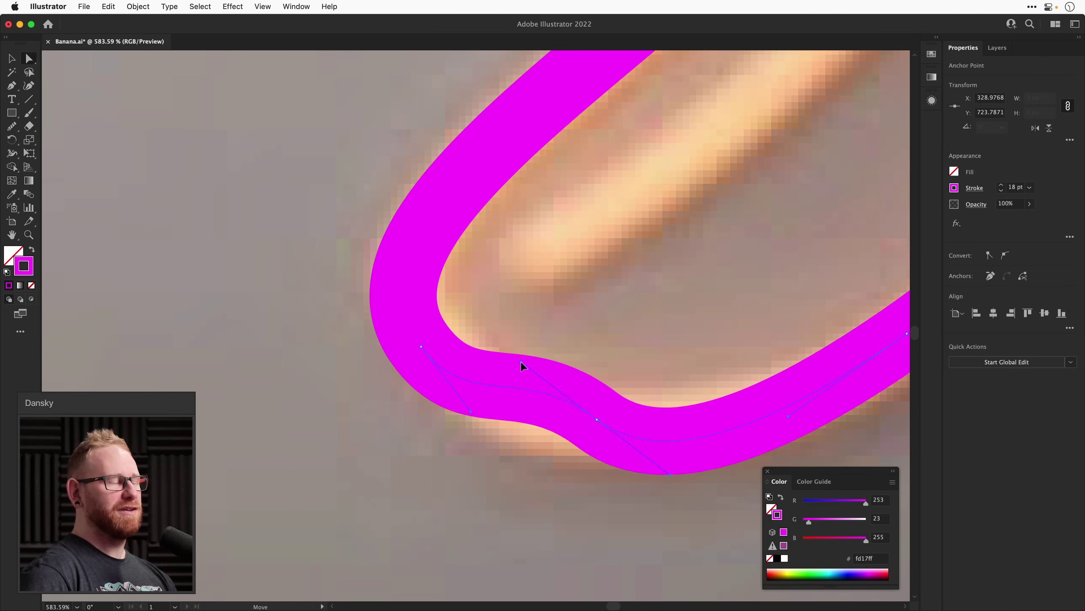
{"action": "left_click_drag", "start_coordinate": [520, 361], "coordinate": [510, 419]}
{"action": "key", "text": "super+minus"}
{"action": "key", "text": "super+minus"}
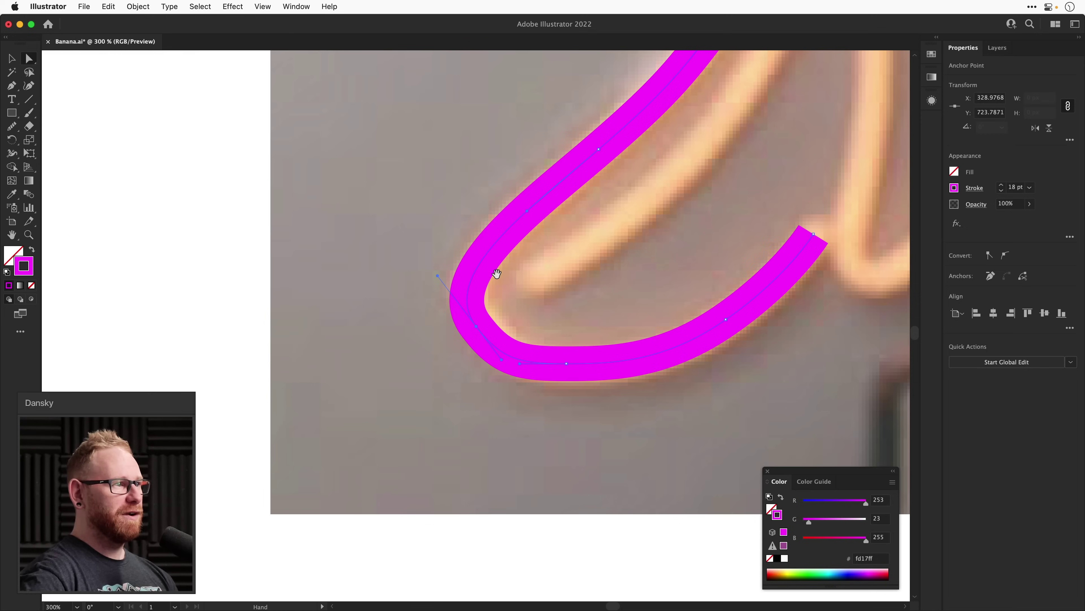
Round out the path's bottom curve by adjusting the handles and shifting the bottom anchor point slightly right.
{"action": "left_click_drag", "start_coordinate": [490, 315], "coordinate": [455, 338]}
{"action": "key", "text": "super+shift+a"}
{"action": "left_click_drag", "start_coordinate": [513, 383], "coordinate": [556, 383]}
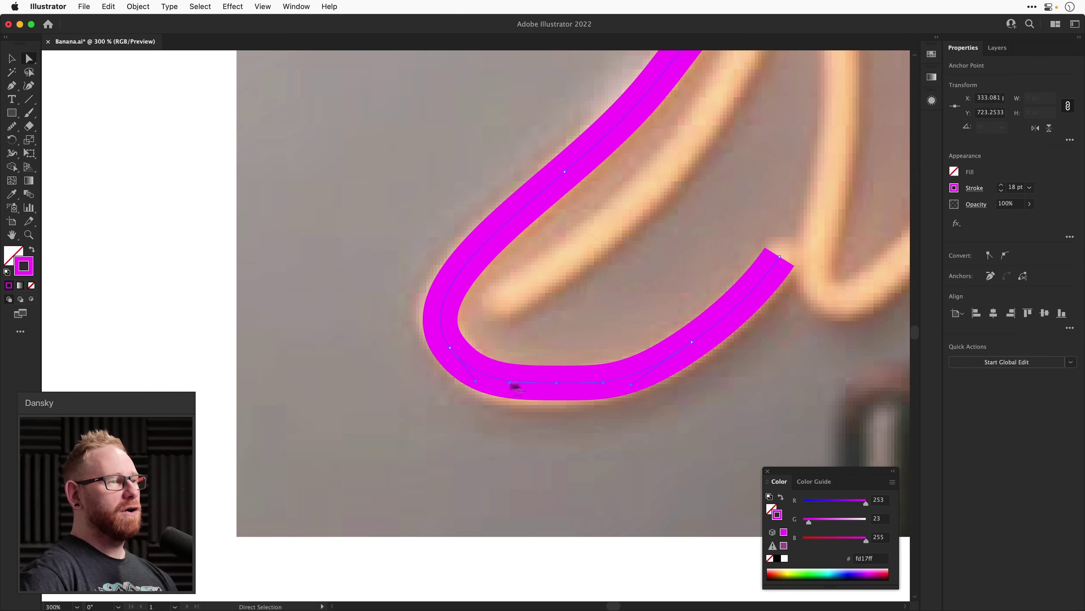
{"action": "left_click_drag", "start_coordinate": [477, 383], "coordinate": [479, 378]}
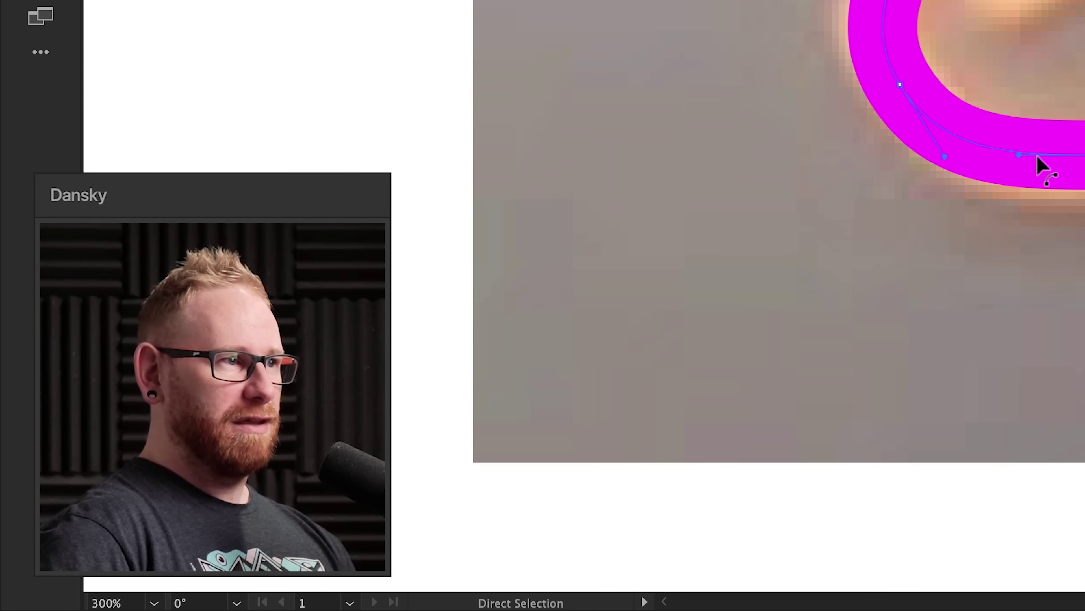
{"action": "left_click_drag", "start_coordinate": [557, 382], "coordinate": [626, 378]}
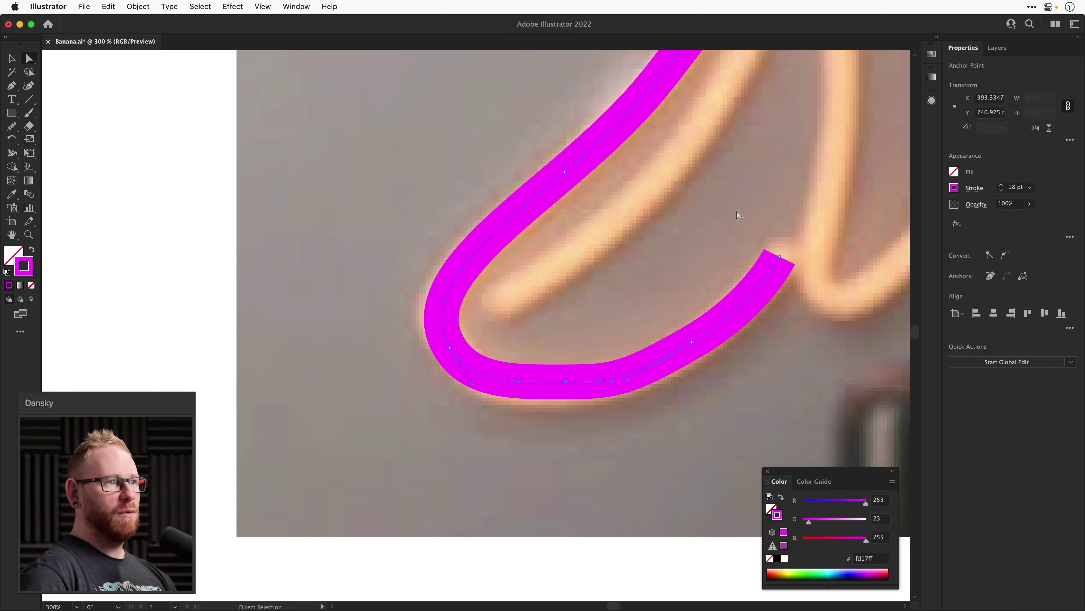
Delete the last segments at the lower stroke's end and redraw that end as one smooth curve following the photo.
{"action": "left_click_drag", "start_coordinate": [824, 310], "coordinate": [823, 308]}
{"action": "key", "text": "Delete"}
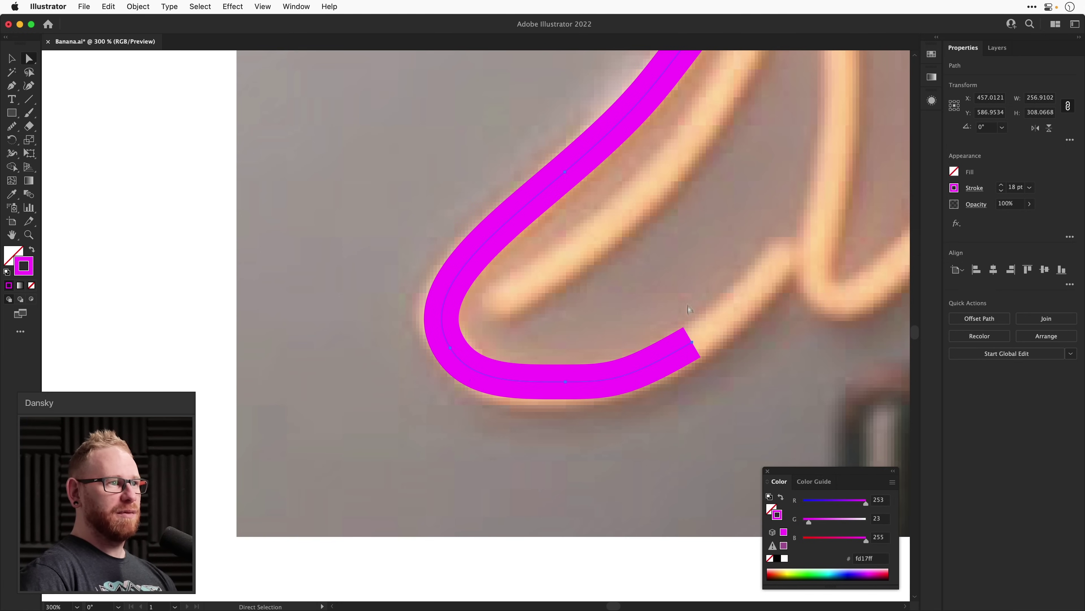
{"action": "left_click", "coordinate": [608, 379]}
{"action": "key", "text": "Delete"}
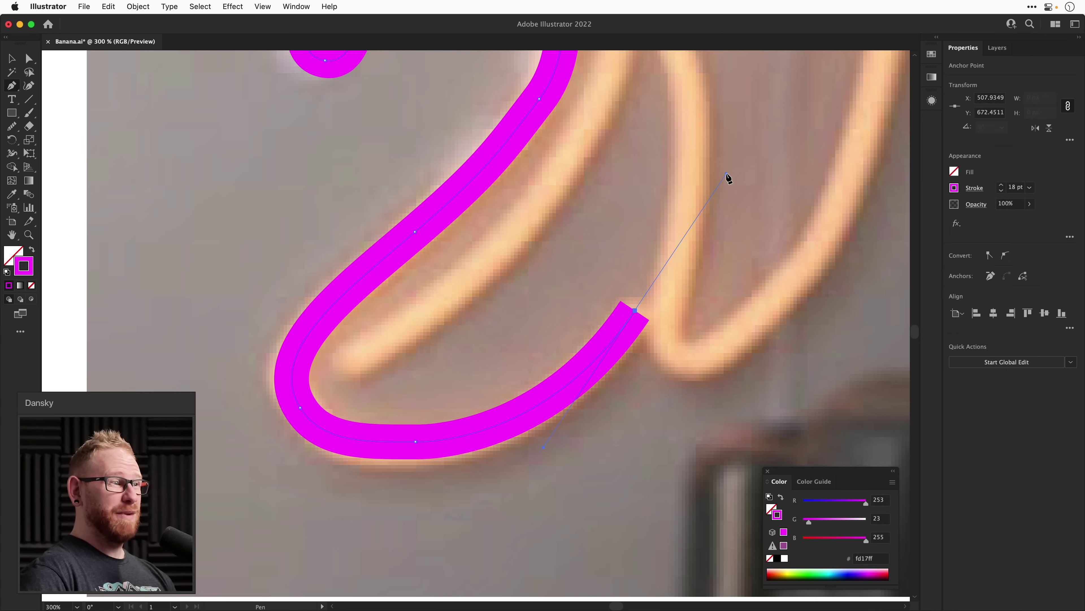
Give the left peel path's stroke round caps.
{"action": "key", "text": "v"}
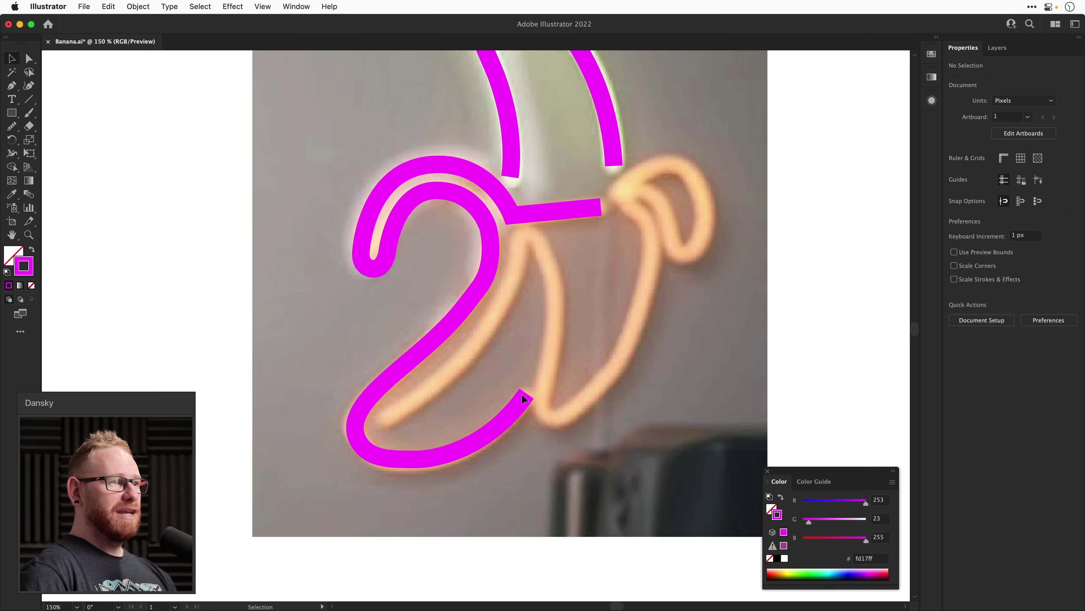
{"action": "left_click", "coordinate": [521, 406]}
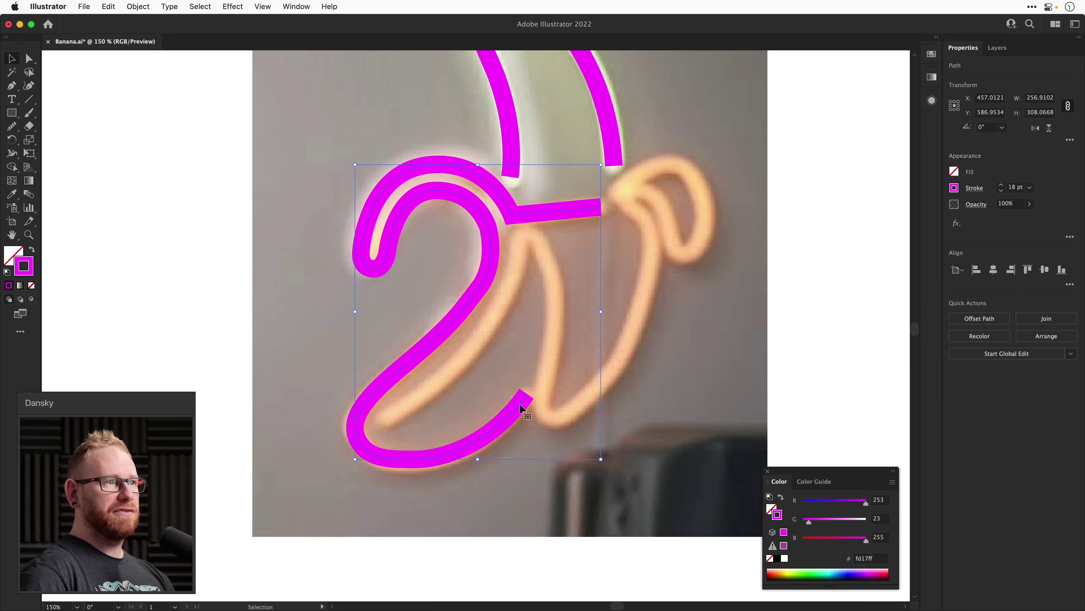
{"action": "left_click", "coordinate": [973, 189]}
{"action": "left_click", "coordinate": [914, 219]}
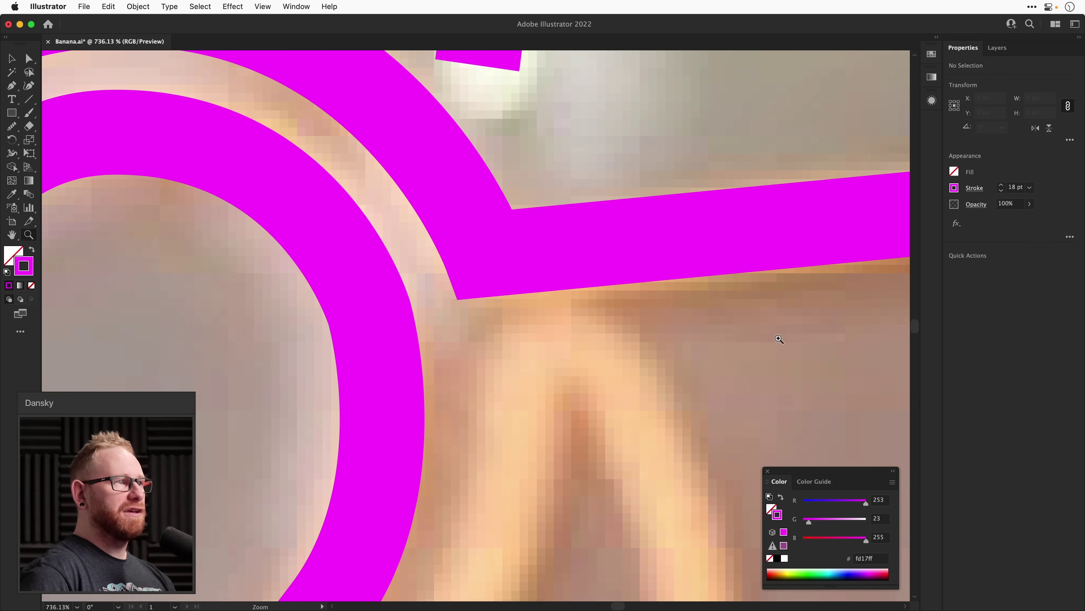
Round the sharp corner where the left peel meets the short crossbar stroke, then deselect the path.
{"action": "key", "text": "v"}
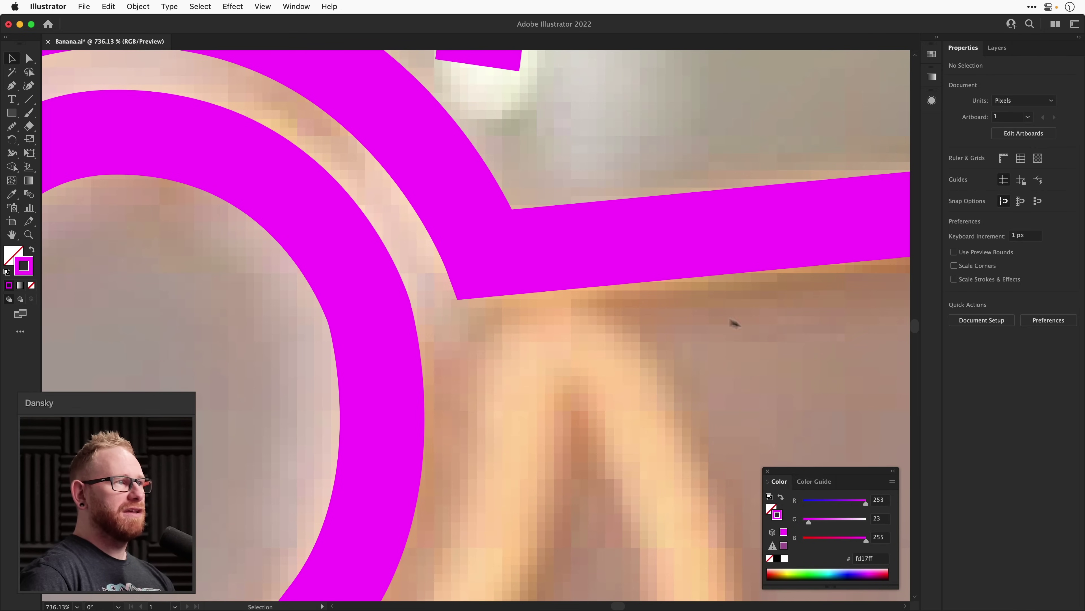
{"action": "key", "text": "a"}
{"action": "left_click", "coordinate": [510, 243]}
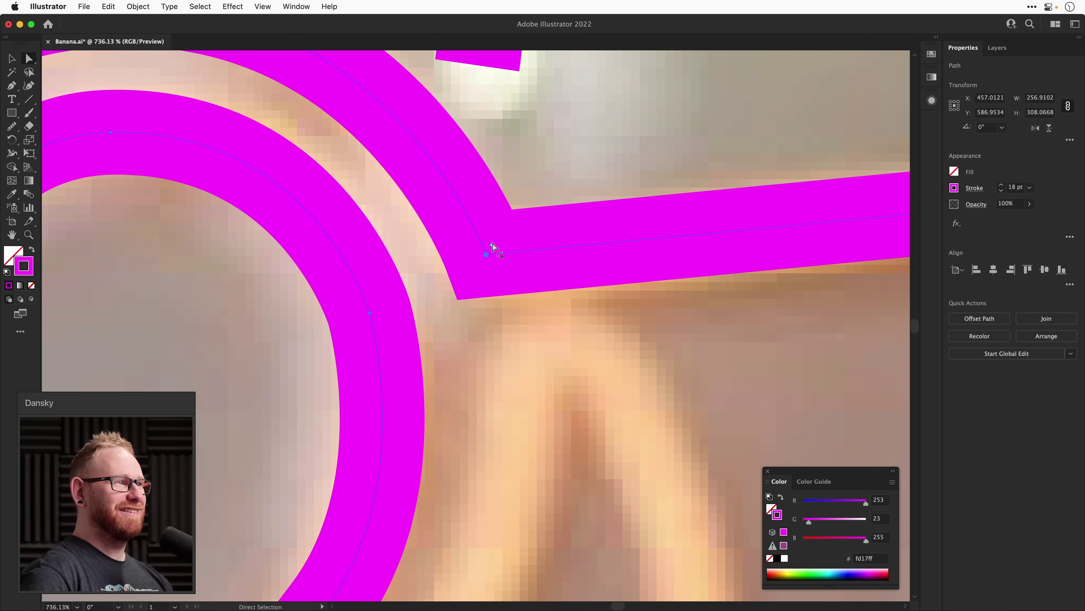
{"action": "mouse_move", "coordinate": [492, 244]}
{"action": "left_mouse_down"}
{"action": "mouse_move", "coordinate": [516, 189]}
{"action": "mouse_move", "coordinate": [572, 165]}
{"action": "left_mouse_up"}
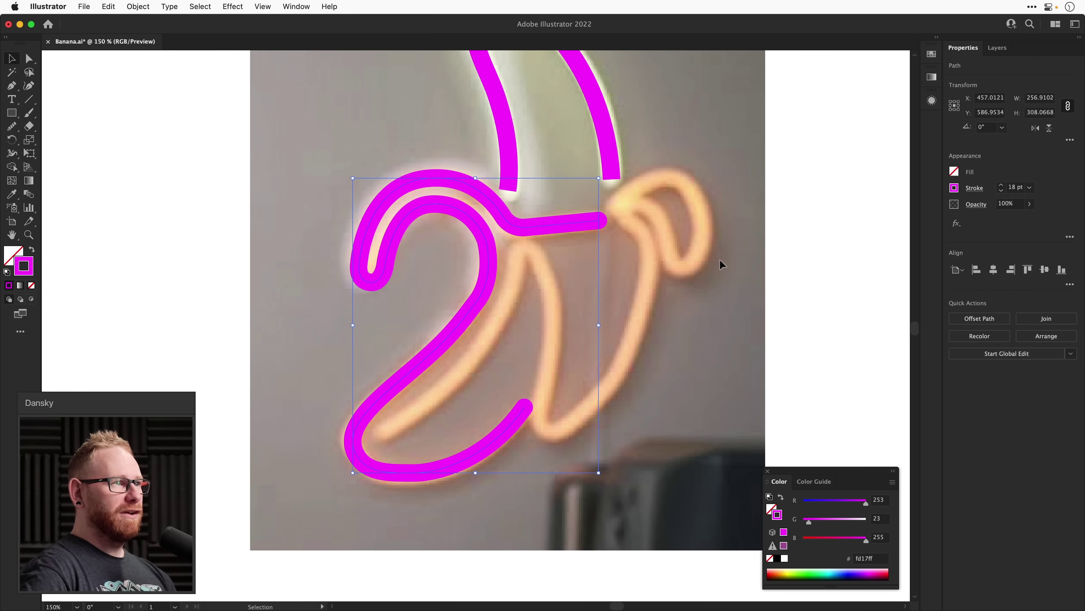
{"action": "left_click", "coordinate": [720, 259]}
Start a Pen tool path at the lower-left tip of the inner peel line and curve it up along the neon tube.
{"action": "key", "text": "h"}
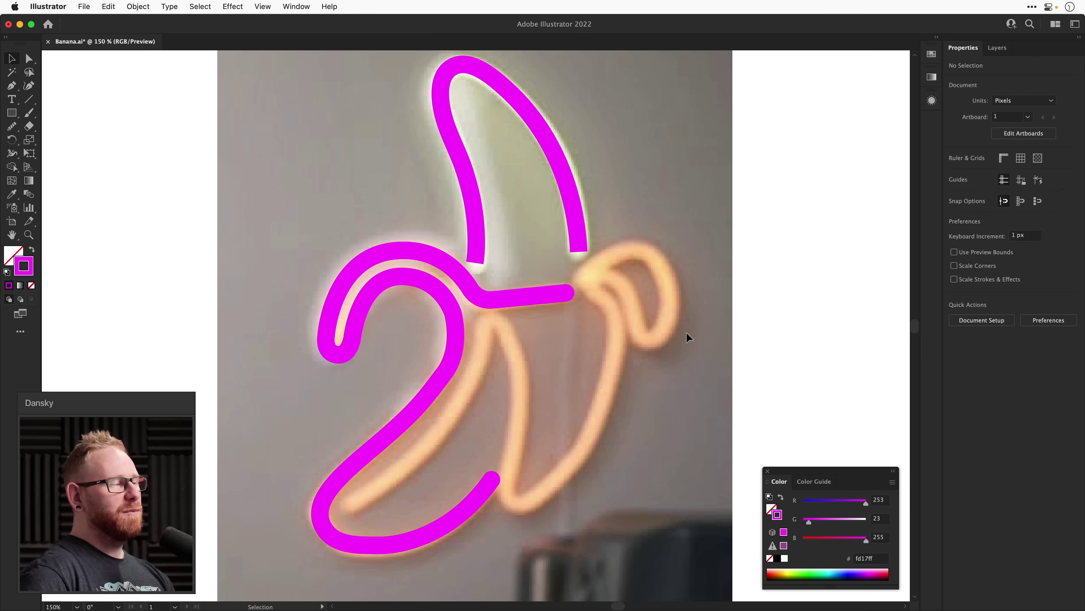
{"action": "key", "text": "super+equal"}
{"action": "key", "text": "super+equal"}
{"action": "key", "text": "p"}
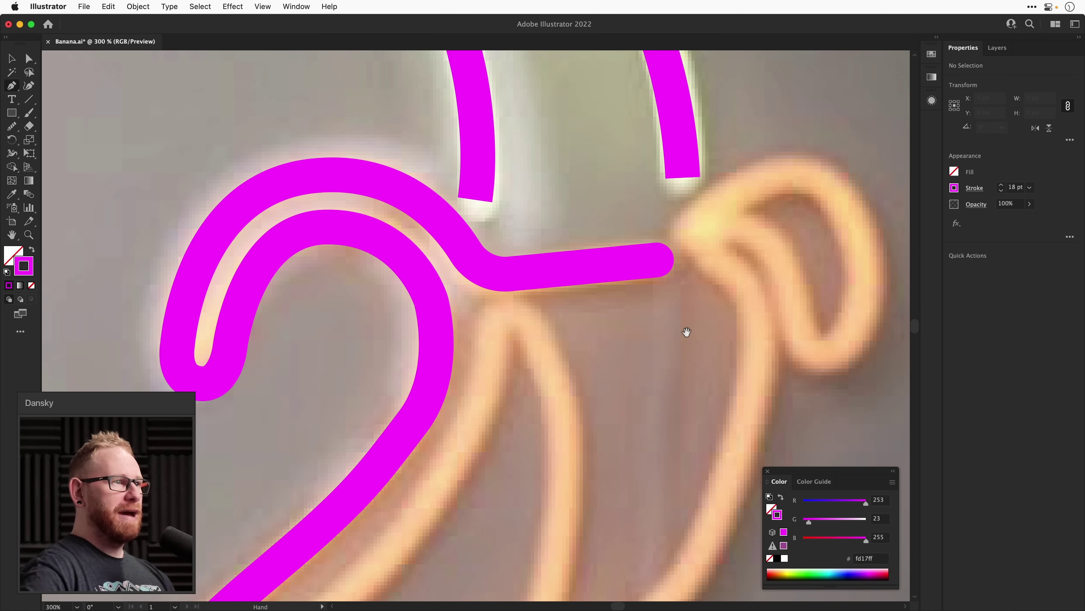
{"action": "left_click_drag", "start_coordinate": [352, 526], "coordinate": [415, 342]}
{"action": "left_click", "coordinate": [281, 505]}
{"action": "left_click_drag", "start_coordinate": [481, 325], "coordinate": [525, 242]}
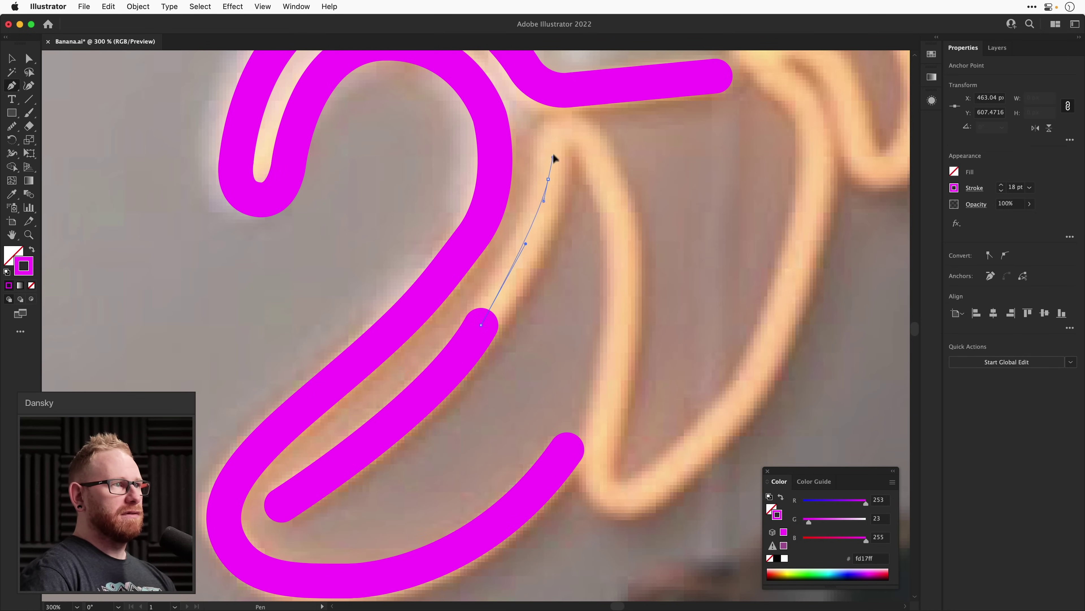
Try to trace the inner peel line over its rounded peak, then undo those points.
{"action": "left_click_drag", "start_coordinate": [548, 178], "coordinate": [563, 102]}
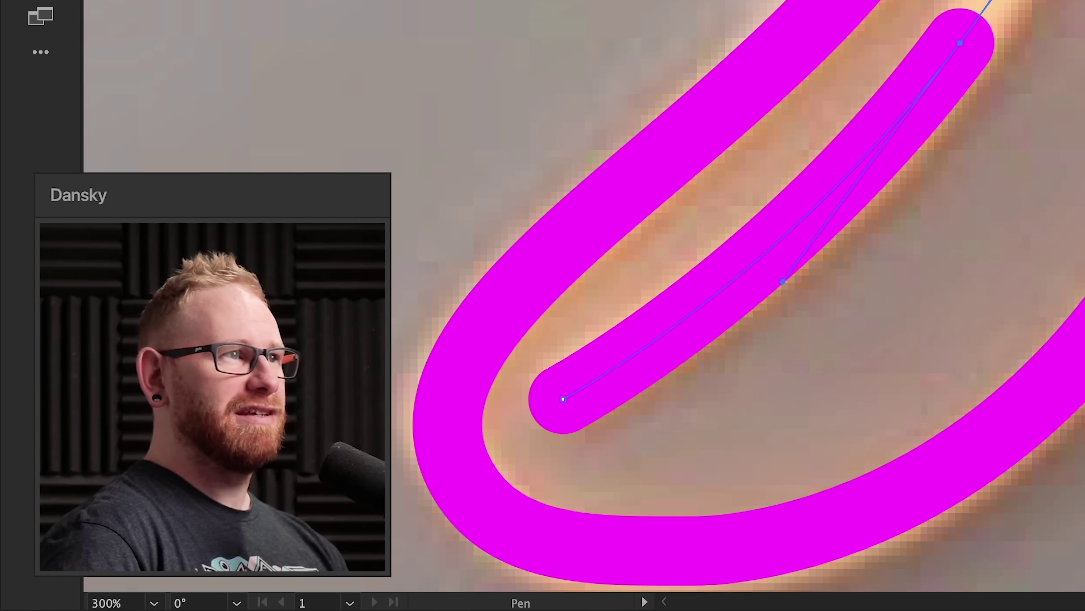
{"action": "left_click", "coordinate": [551, 155]}
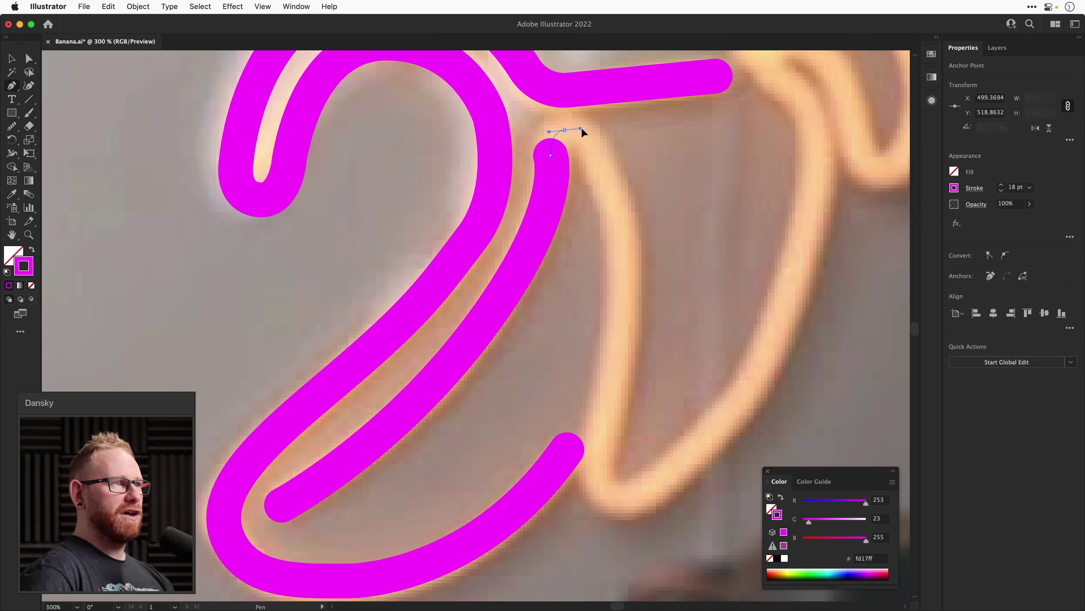
{"action": "left_click_drag", "start_coordinate": [581, 129], "coordinate": [584, 128]}
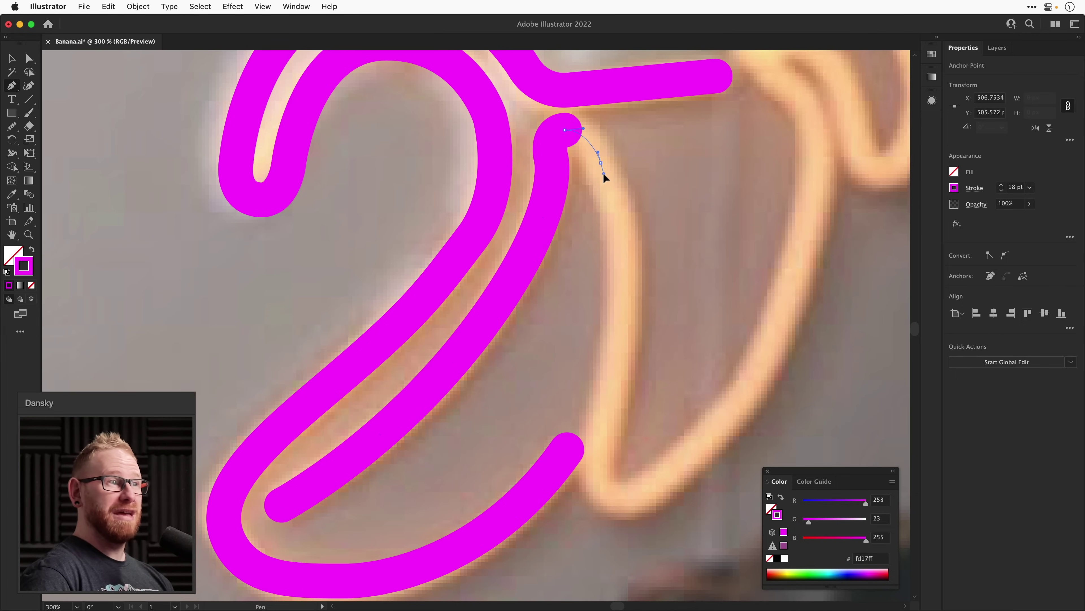
{"action": "left_click_drag", "start_coordinate": [603, 173], "coordinate": [604, 174]}
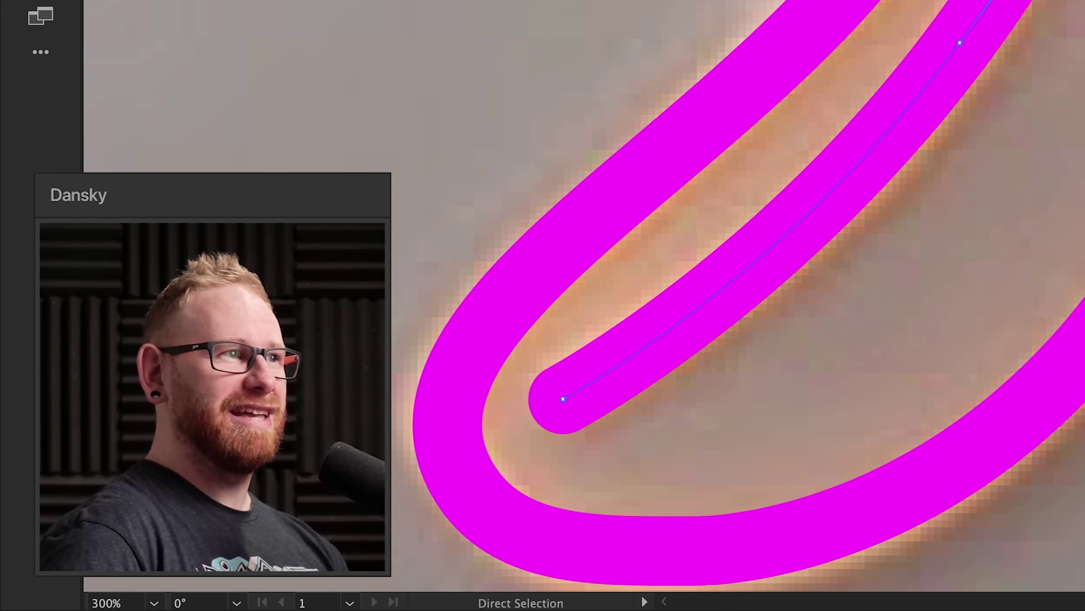
{"action": "key", "text": "super+z"}
{"action": "key", "text": "super+z"}
{"action": "key", "text": "super+z"}
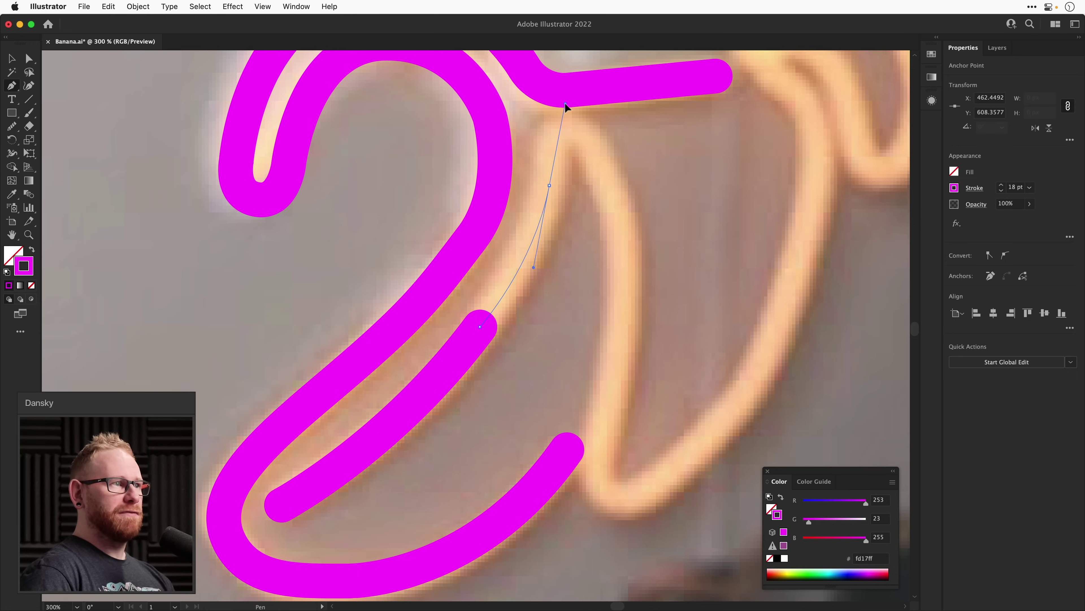
Trace the inner peel line over its rounded peak and down its right side towards the bottom bend.
{"action": "left_click_drag", "start_coordinate": [564, 109], "coordinate": [581, 132]}
{"action": "key", "text": "super+z"}
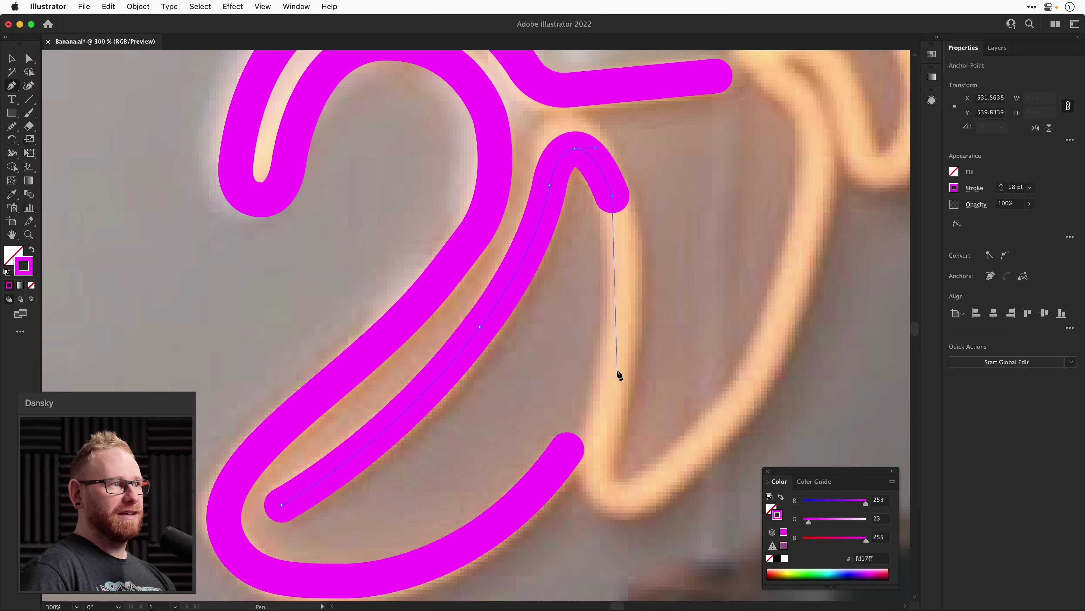
{"action": "left_click_drag", "start_coordinate": [617, 370], "coordinate": [605, 475]}
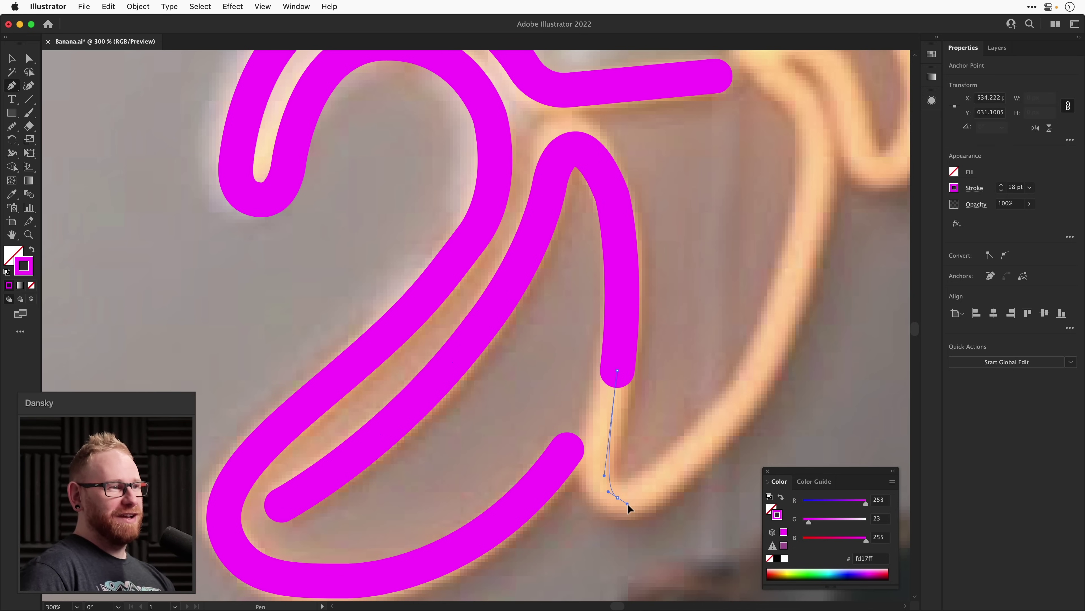
{"action": "left_click", "coordinate": [617, 369]}
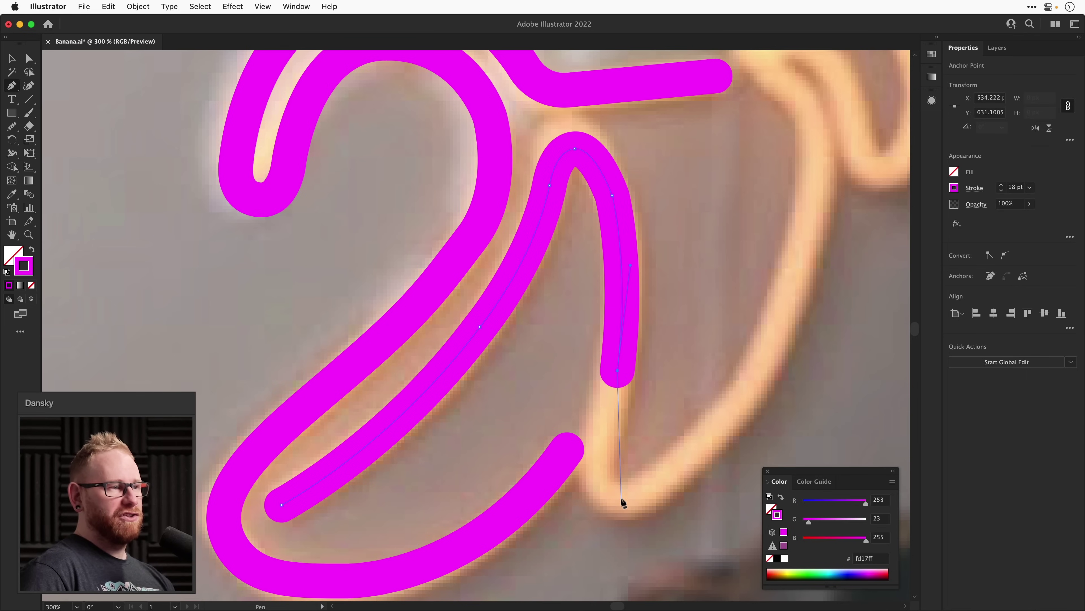
Continue the path around the lower V-shaped bend and up the banana's right edge.
{"action": "left_click_drag", "start_coordinate": [622, 498], "coordinate": [643, 502]}
{"action": "mouse_move", "coordinate": [729, 425]}
{"action": "left_mouse_down"}
{"action": "mouse_move", "coordinate": [761, 372]}
{"action": "mouse_move", "coordinate": [634, 507]}
{"action": "left_mouse_up"}
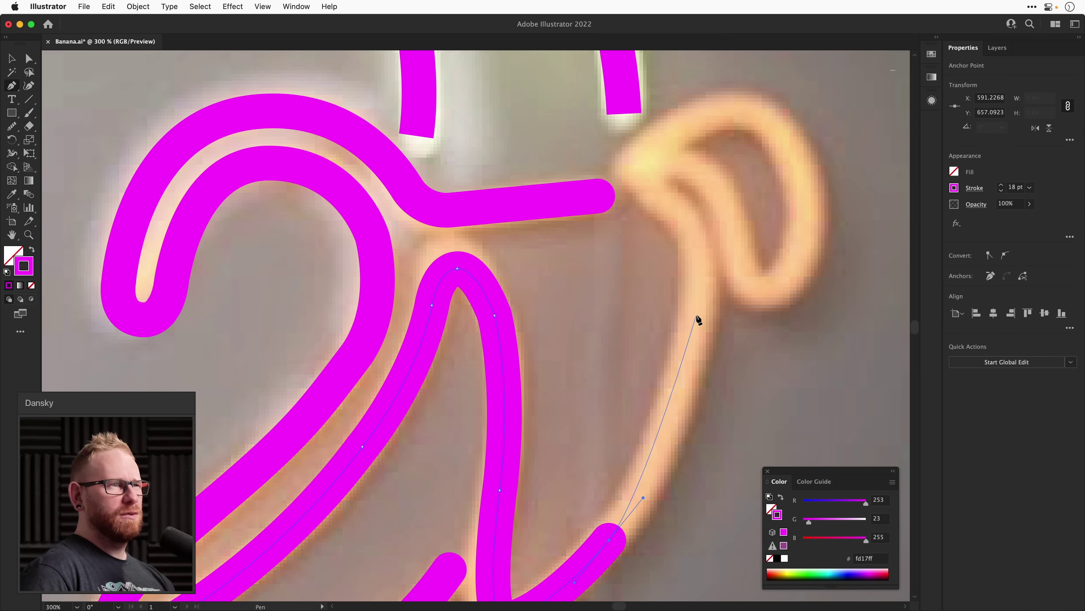
{"action": "left_click_drag", "start_coordinate": [697, 316], "coordinate": [704, 227]}
Continue the path up to the banana's right shoulder and trace around the right peel loop, ending at its inner tip.
{"action": "mouse_move", "coordinate": [661, 198]}
{"action": "left_mouse_down"}
{"action": "mouse_move", "coordinate": [614, 155]}
{"action": "mouse_move", "coordinate": [568, 320]}
{"action": "left_mouse_up"}
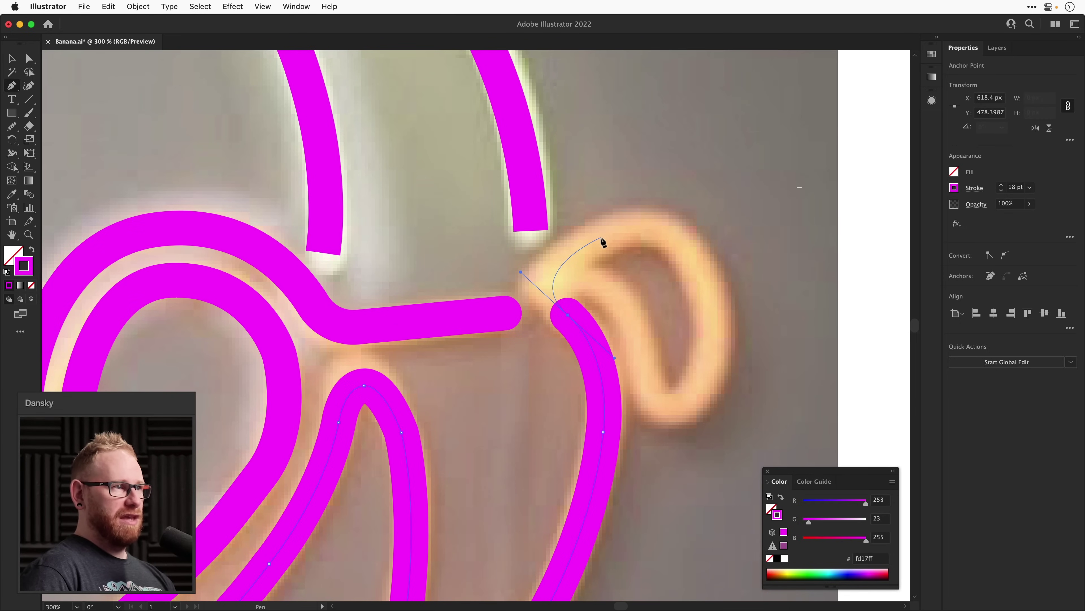
{"action": "left_click_drag", "start_coordinate": [601, 237], "coordinate": [617, 231]}
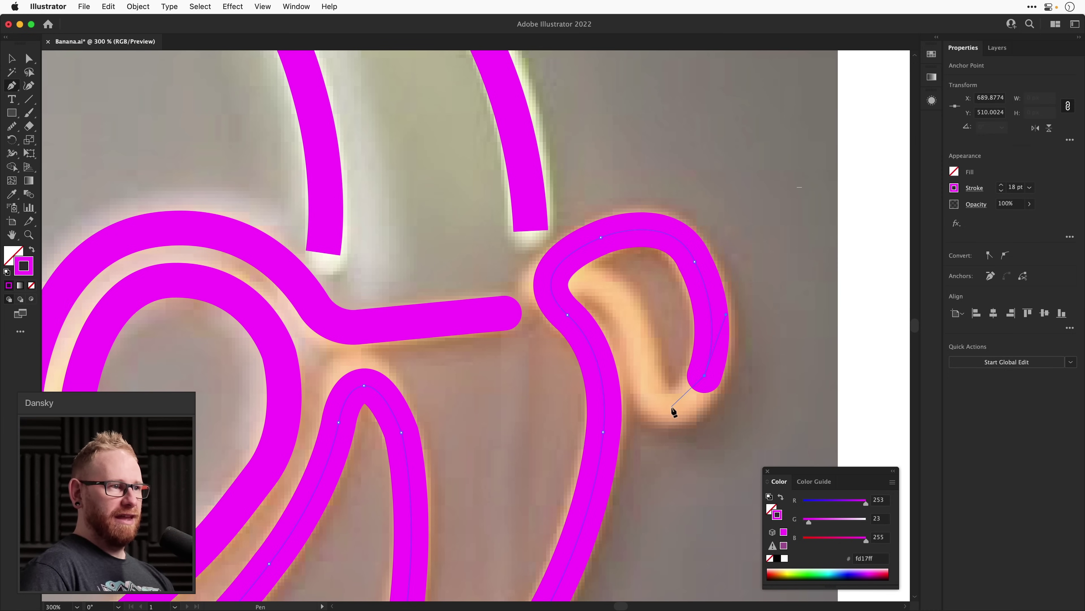
{"action": "left_click_drag", "start_coordinate": [650, 409], "coordinate": [646, 407]}
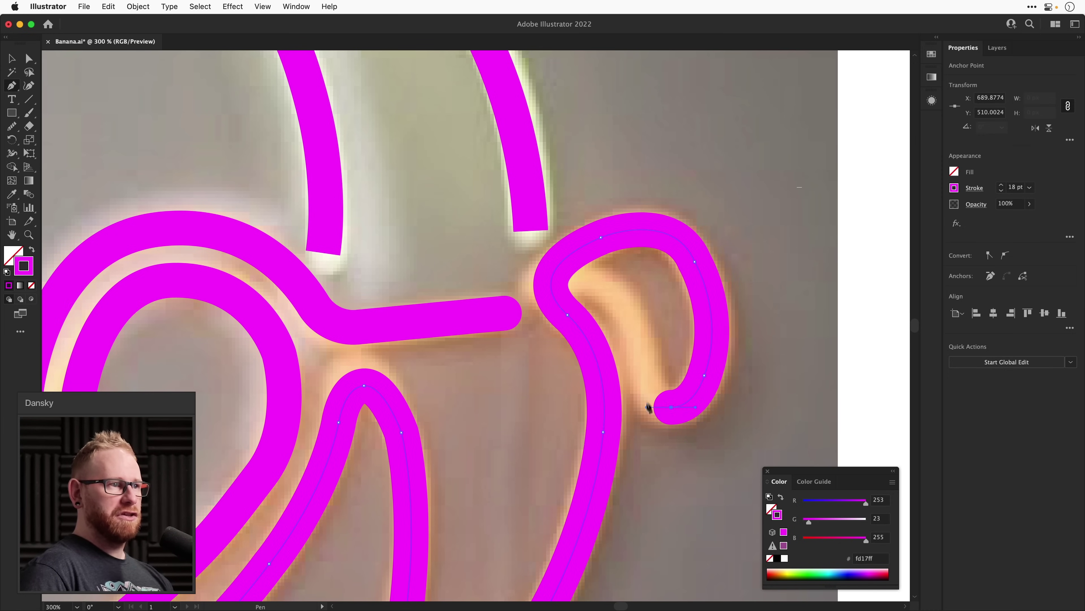
{"action": "left_click", "coordinate": [648, 368]}
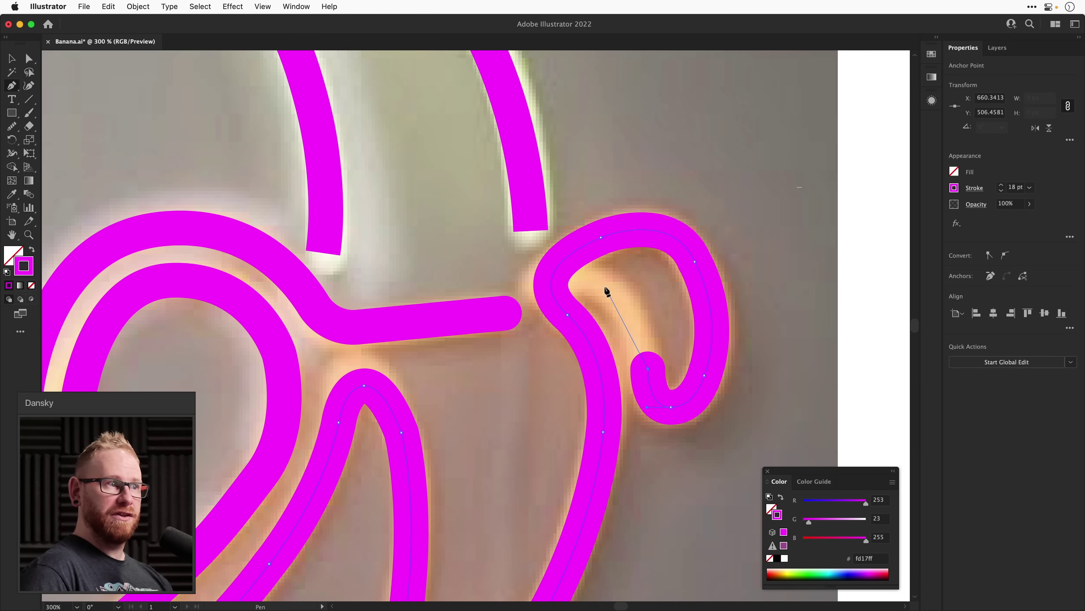
{"action": "left_click_drag", "start_coordinate": [603, 285], "coordinate": [566, 255]}
Adjust the anchors and handles around the bottom of the right peel loop to round its curve evenly.
{"action": "key", "text": "super+space"}
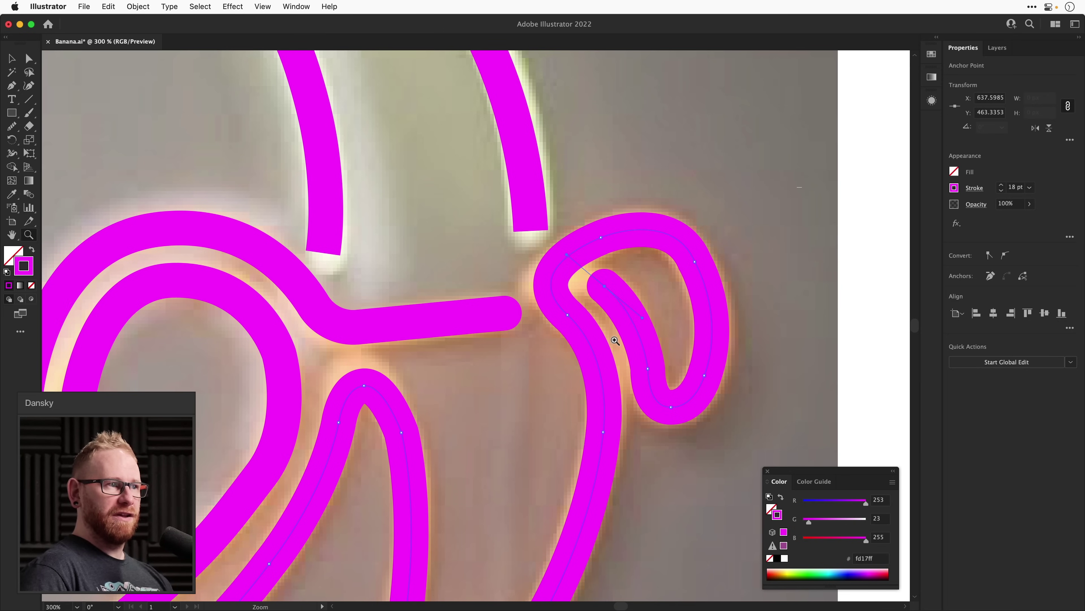
{"action": "left_click_drag", "start_coordinate": [615, 340], "coordinate": [701, 409]}
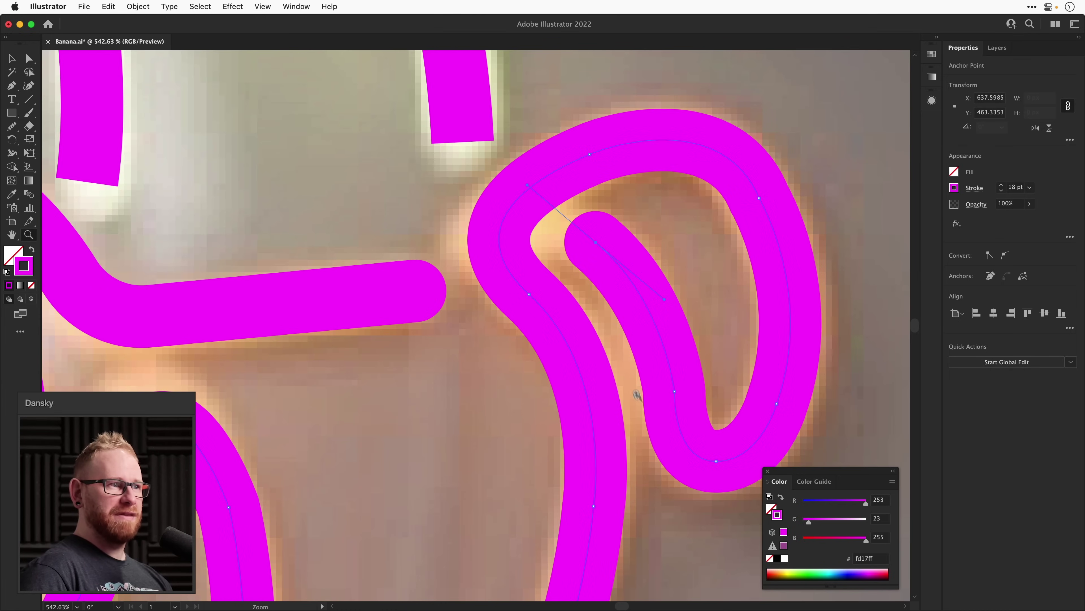
{"action": "key", "text": "a"}
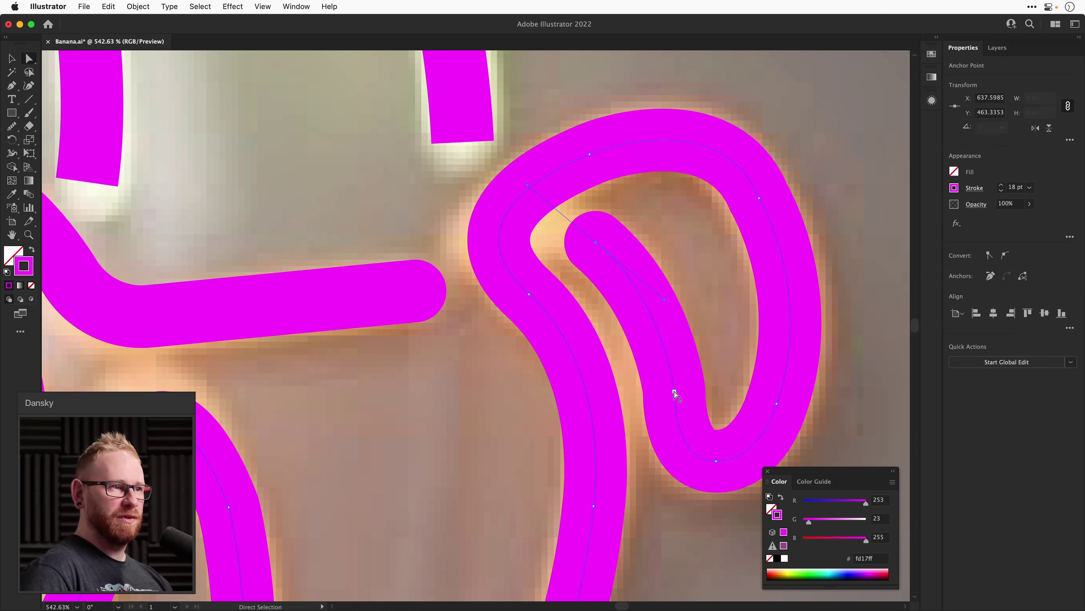
{"action": "left_click_drag", "start_coordinate": [674, 391], "coordinate": [675, 400]}
{"action": "left_click_drag", "start_coordinate": [673, 461], "coordinate": [718, 457]}
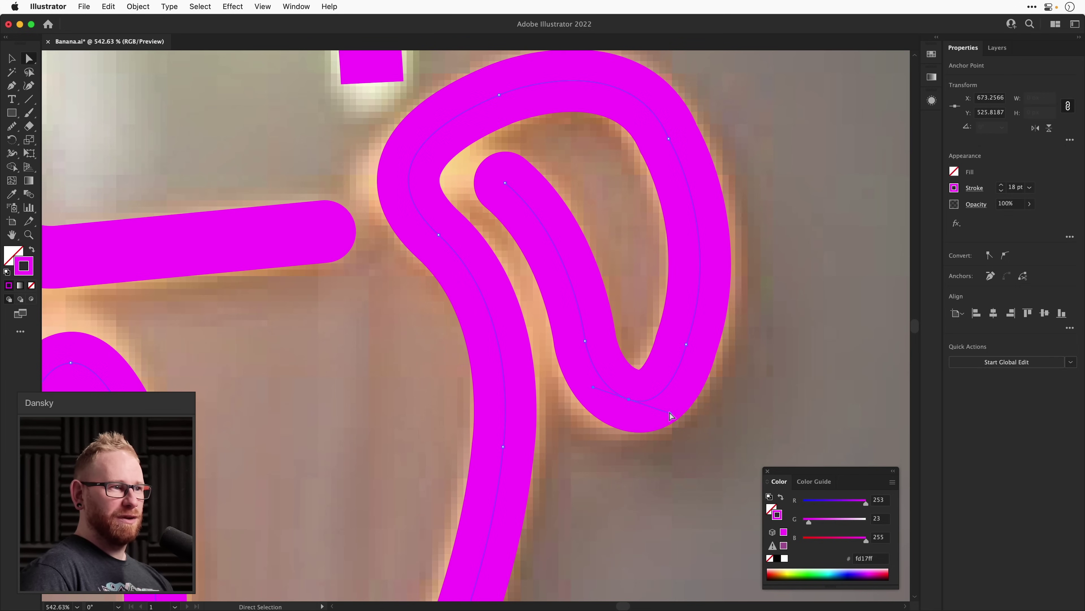
{"action": "left_click_drag", "start_coordinate": [670, 414], "coordinate": [672, 408]}
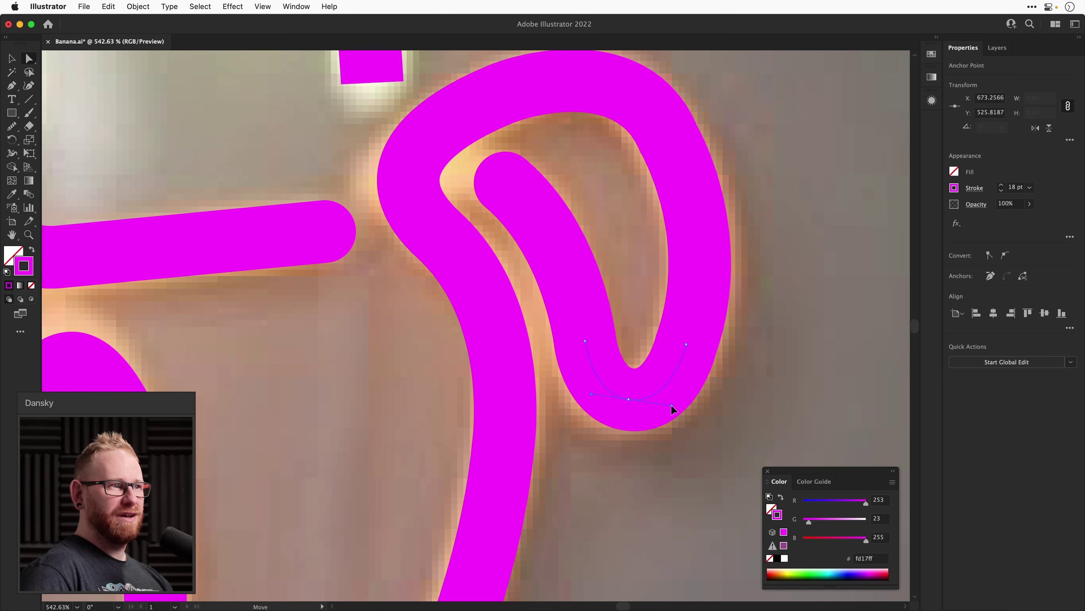
{"action": "left_click_drag", "start_coordinate": [687, 344], "coordinate": [690, 343]}
{"action": "mouse_move", "coordinate": [506, 183]}
{"action": "left_mouse_down"}
{"action": "mouse_move", "coordinate": [489, 170]}
{"action": "mouse_move", "coordinate": [513, 192]}
{"action": "left_mouse_up"}
{"action": "key", "text": "super+z"}
{"action": "key", "text": "super+z"}
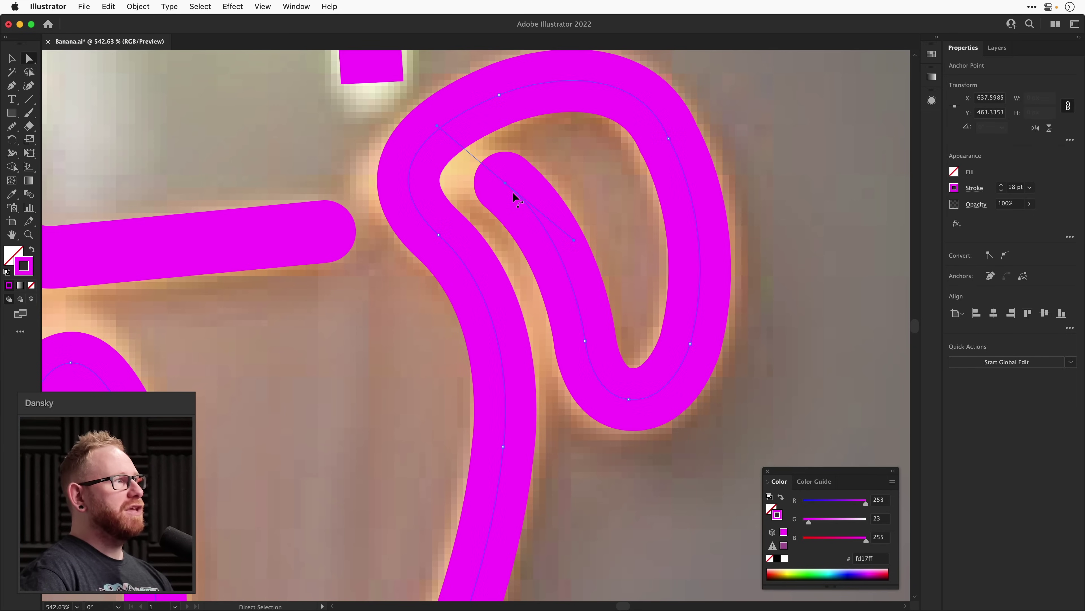
Cut a short piece off the inner end of the right peel loop with the Scissors tool and remove it.
{"action": "left_click_drag", "start_coordinate": [28, 126], "coordinate": [60, 135]}
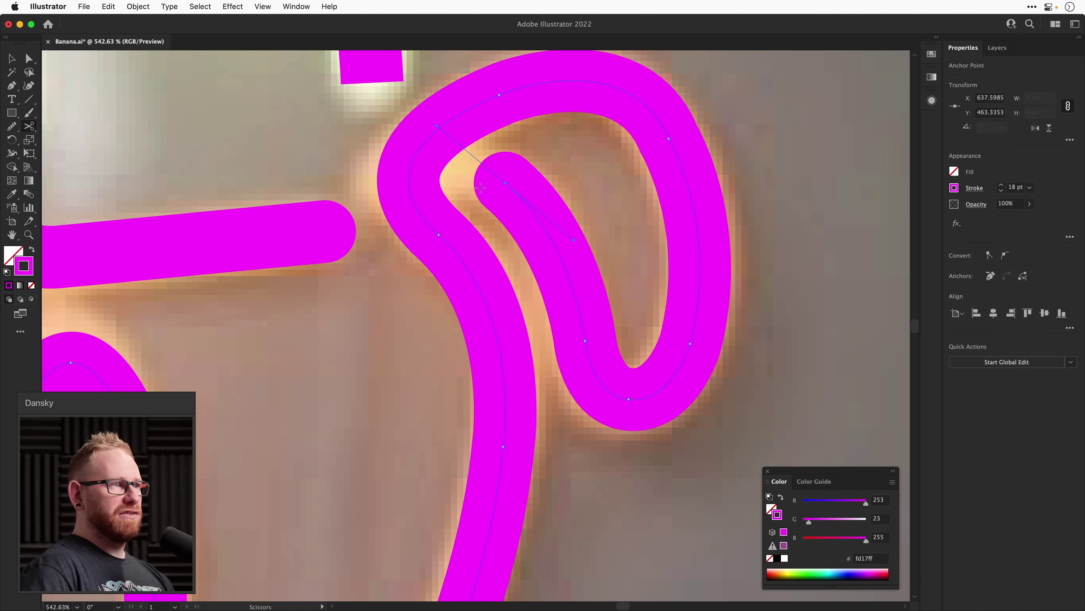
{"action": "key", "text": "a"}
{"action": "left_click", "coordinate": [536, 153]}
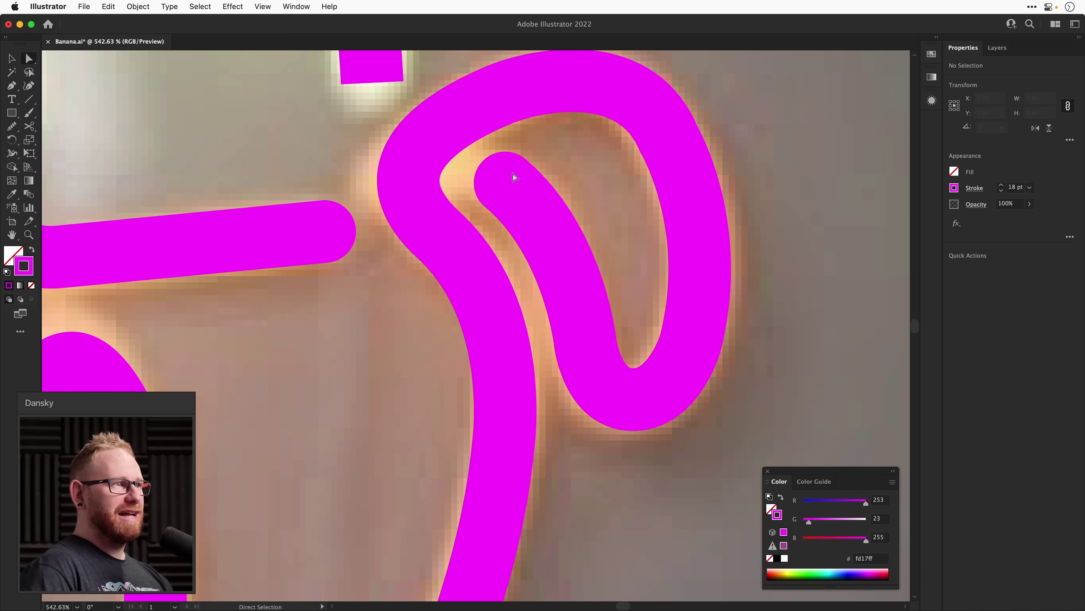
{"action": "left_click_drag", "start_coordinate": [506, 183], "coordinate": [492, 161]}
{"action": "key", "text": "super+z"}
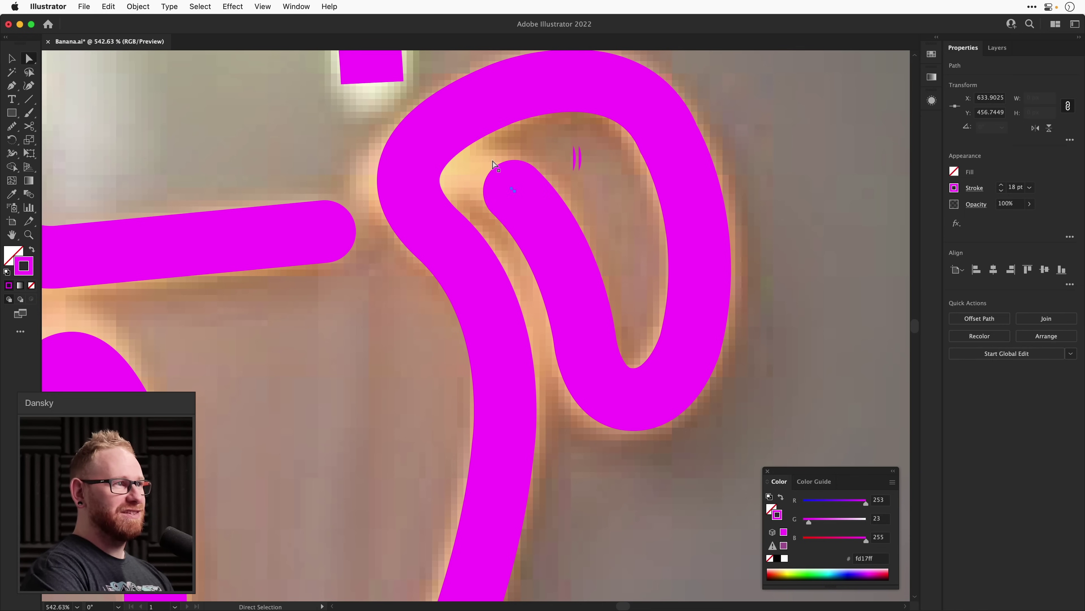
{"action": "left_click", "coordinate": [493, 163]}
Reshape the bend where the right peel loop meets the banana's right edge by adjusting its anchors and handles.
{"action": "key", "text": "z"}
{"action": "left_click_drag", "start_coordinate": [576, 158], "coordinate": [535, 175]}
{"action": "key", "text": "v"}
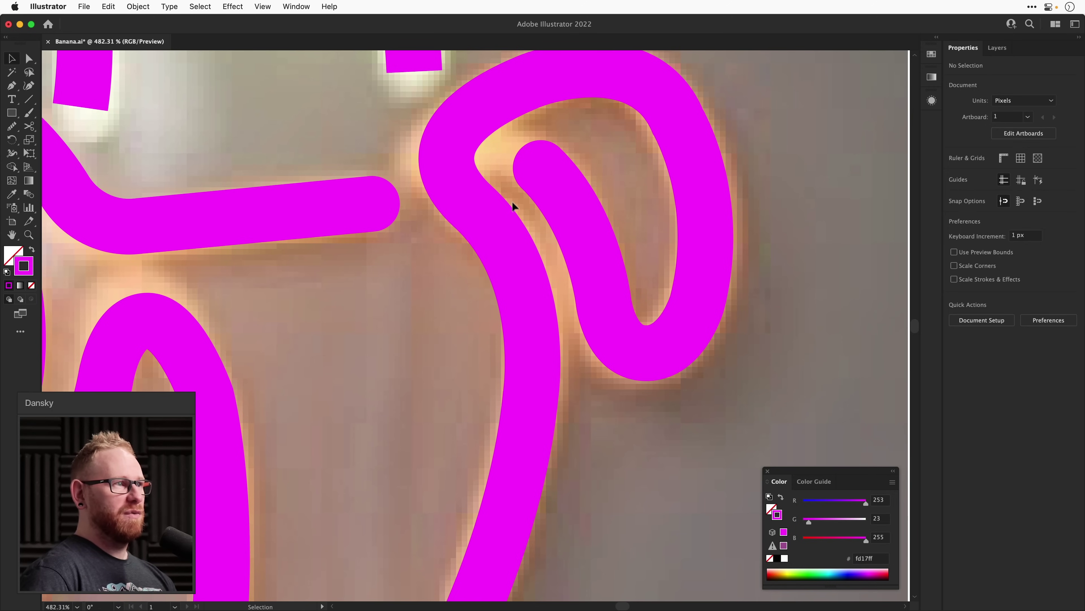
{"action": "left_click_drag", "start_coordinate": [606, 179], "coordinate": [604, 343]}
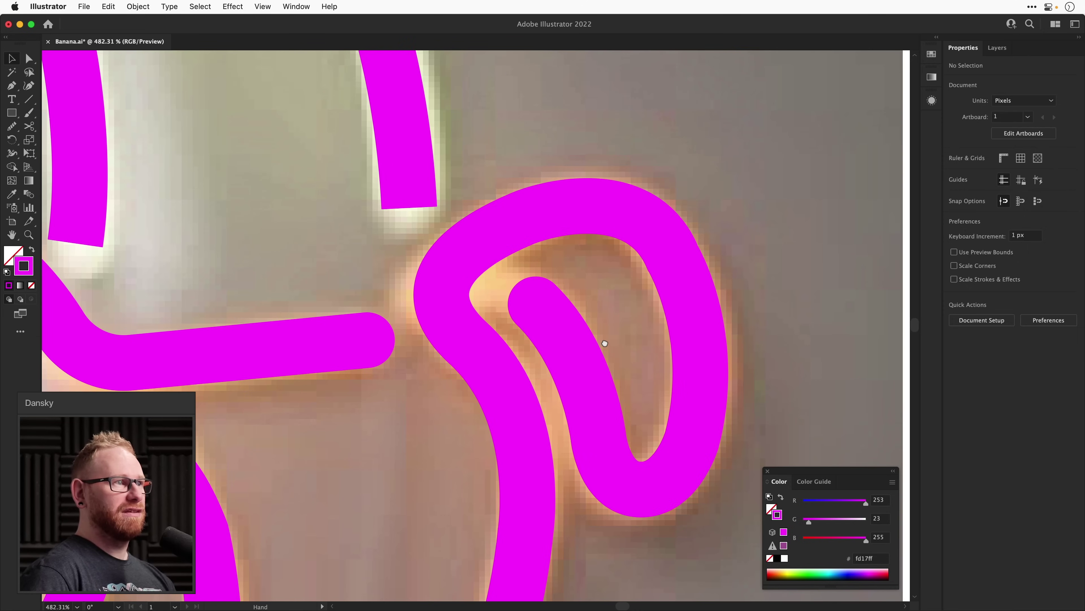
{"action": "key", "text": "a"}
{"action": "left_click", "coordinate": [460, 259]}
{"action": "left_click", "coordinate": [445, 314]}
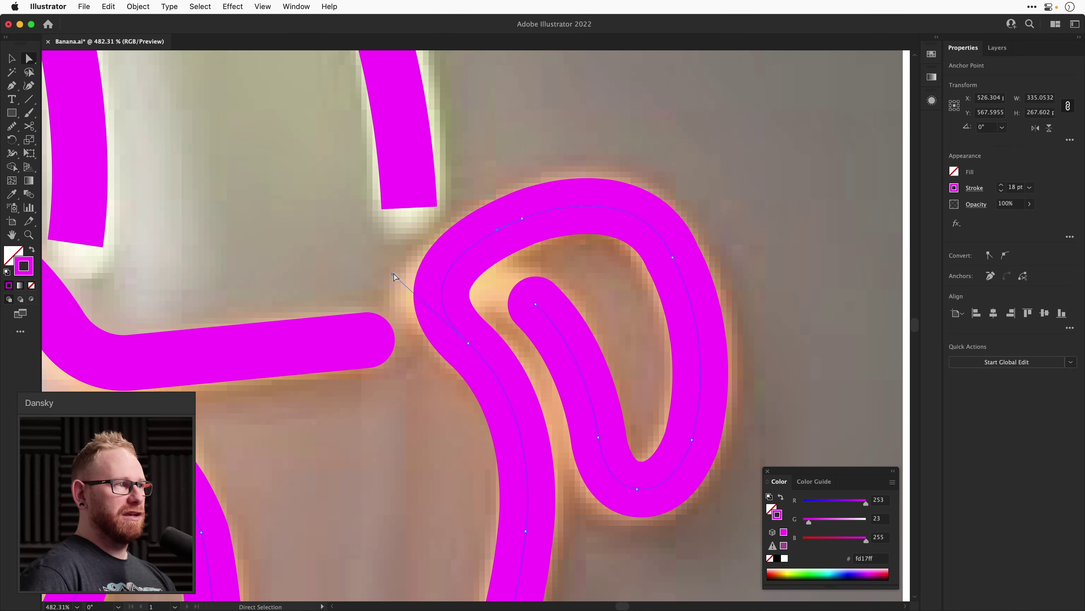
{"action": "left_click_drag", "start_coordinate": [393, 275], "coordinate": [431, 264]}
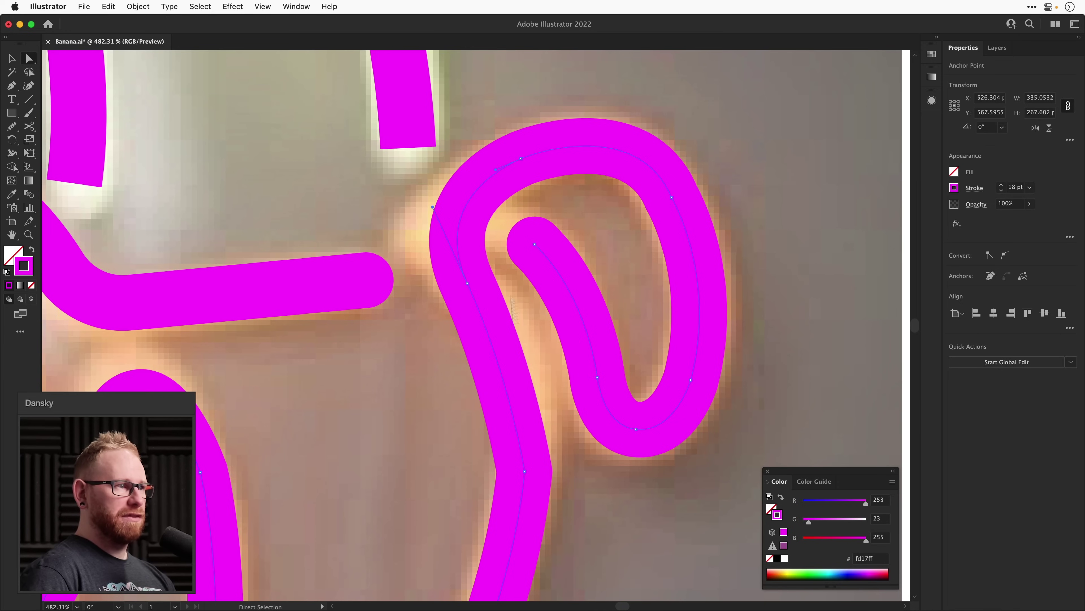
{"action": "left_click_drag", "start_coordinate": [525, 471], "coordinate": [536, 360]}
{"action": "left_click_drag", "start_coordinate": [468, 285], "coordinate": [427, 221]}
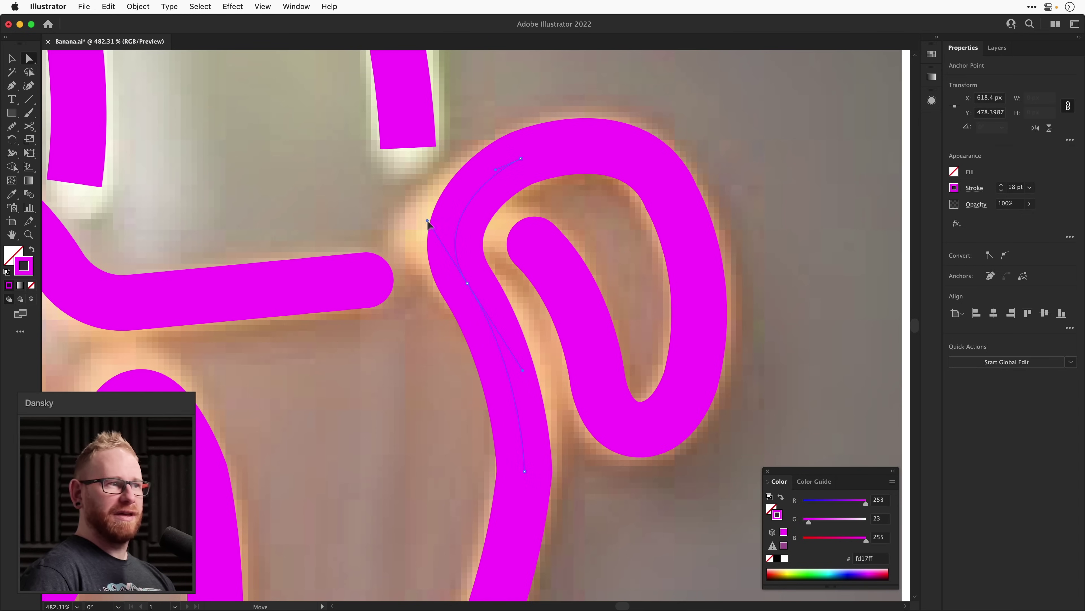
{"action": "left_click_drag", "start_coordinate": [524, 472], "coordinate": [532, 454]}
{"action": "left_click_drag", "start_coordinate": [523, 371], "coordinate": [526, 351]}
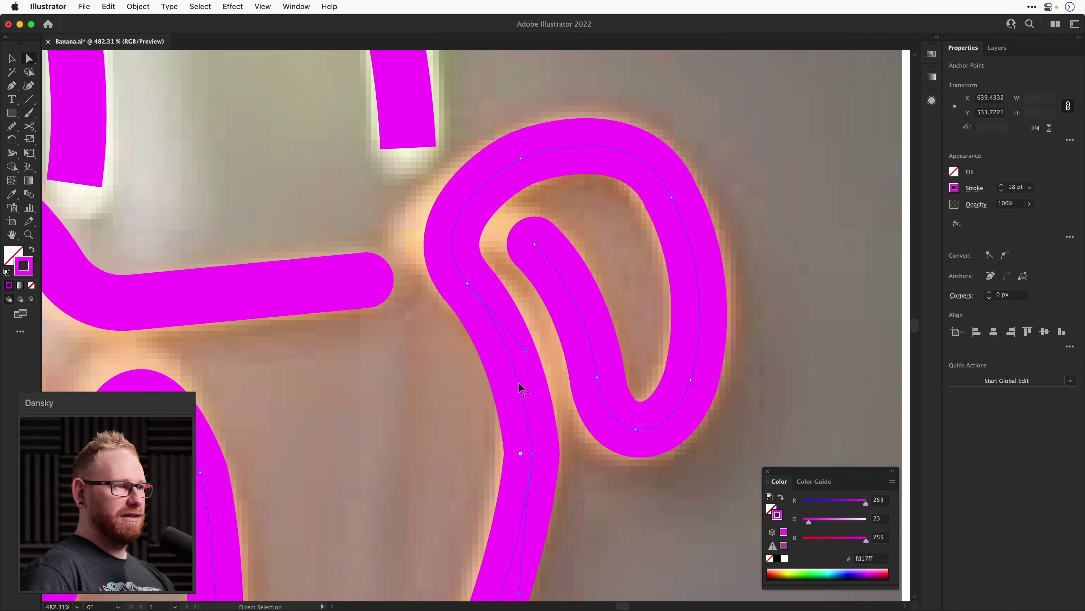
Delete the anchor at that bend and redraw the curve joining the banana's right edge to the peel loop with the Pen tool.
{"action": "key", "text": "Delete"}
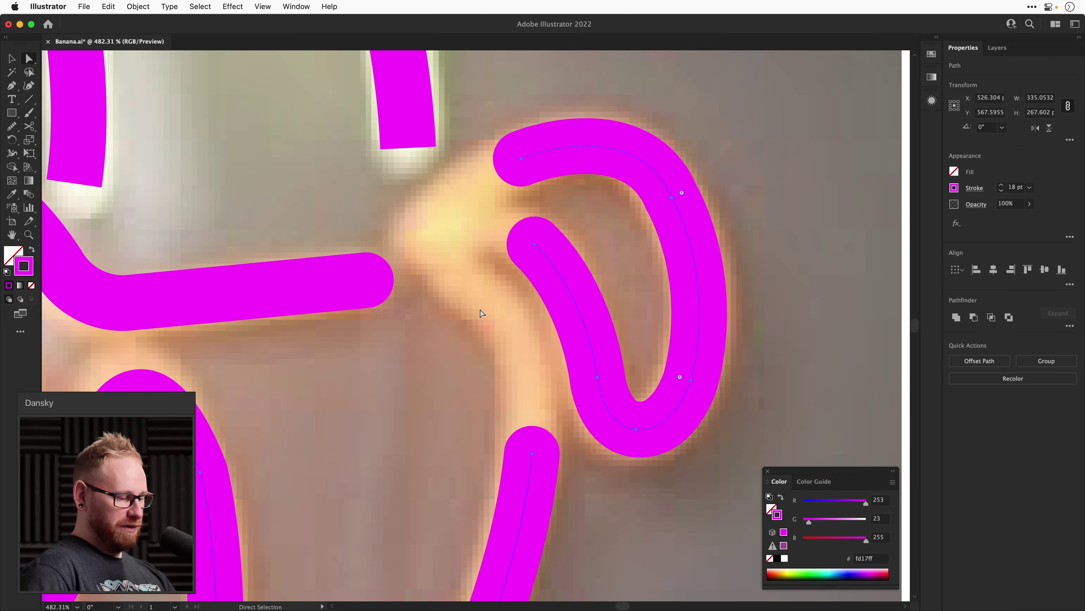
{"action": "key", "text": "p"}
{"action": "left_click", "coordinate": [533, 453]}
{"action": "left_click_drag", "start_coordinate": [463, 276], "coordinate": [383, 213]}
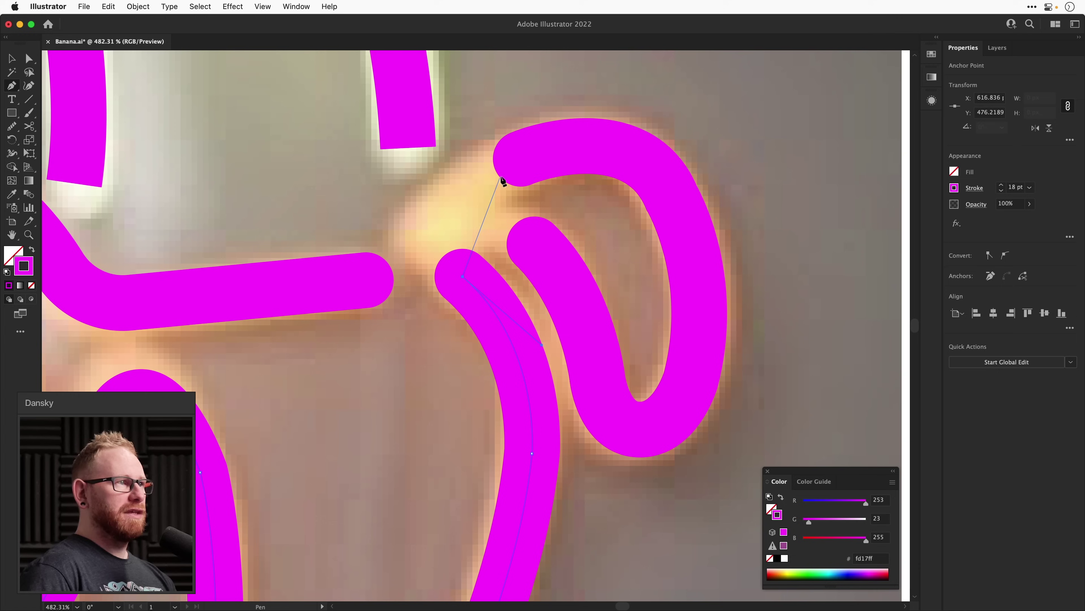
{"action": "left_click_drag", "start_coordinate": [520, 160], "coordinate": [429, 202]}
Refine the redrawn bend's anchors and handles and even out its kink with the Smooth tool.
{"action": "key", "text": "a"}
{"action": "left_click_drag", "start_coordinate": [542, 344], "coordinate": [533, 348]}
{"action": "left_click_drag", "start_coordinate": [462, 277], "coordinate": [463, 279]}
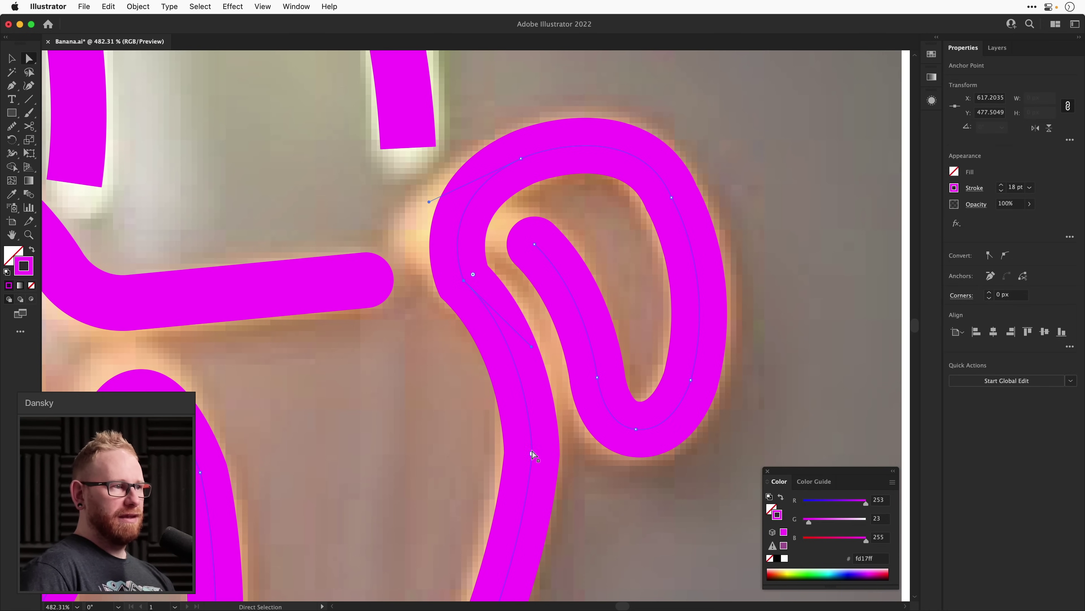
{"action": "left_click_drag", "start_coordinate": [531, 453], "coordinate": [528, 451]}
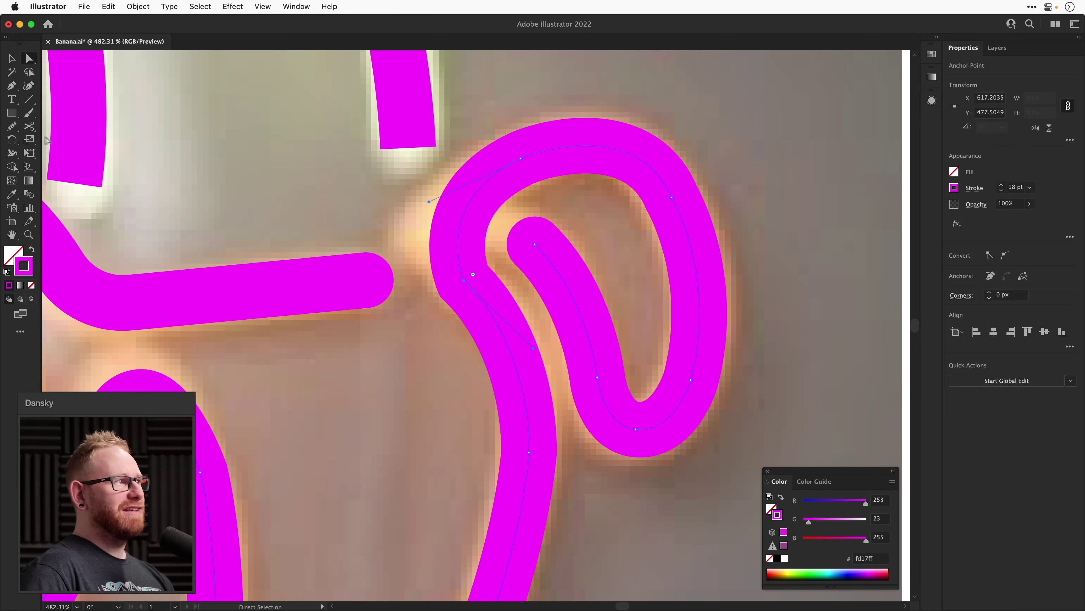
{"action": "left_click", "coordinate": [17, 126]}
{"action": "left_click_drag", "start_coordinate": [462, 252], "coordinate": [467, 257]}
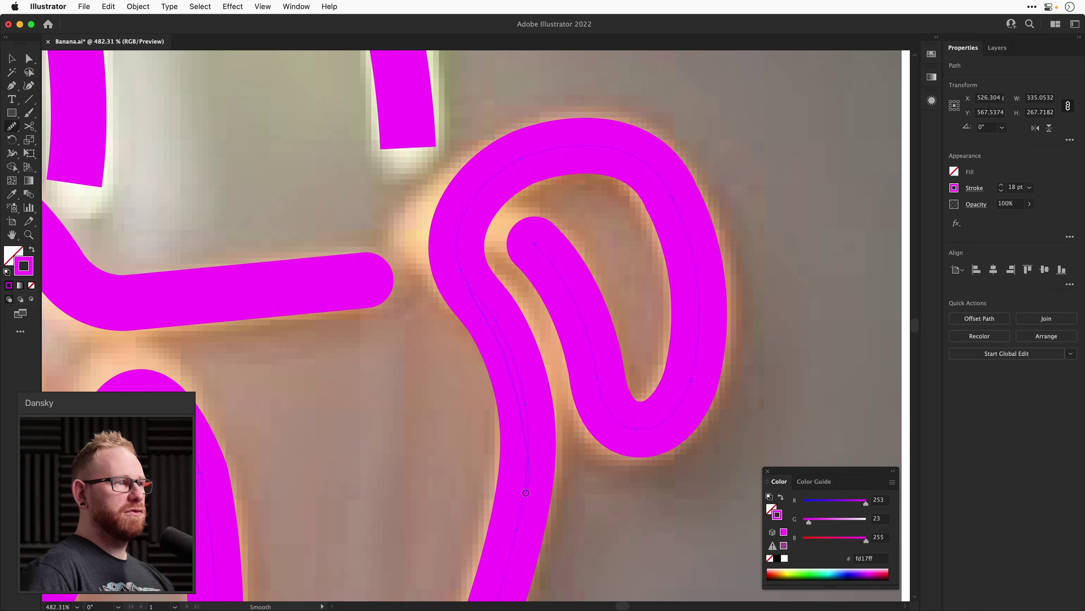
{"action": "key", "text": "a"}
{"action": "left_click", "coordinate": [535, 244]}
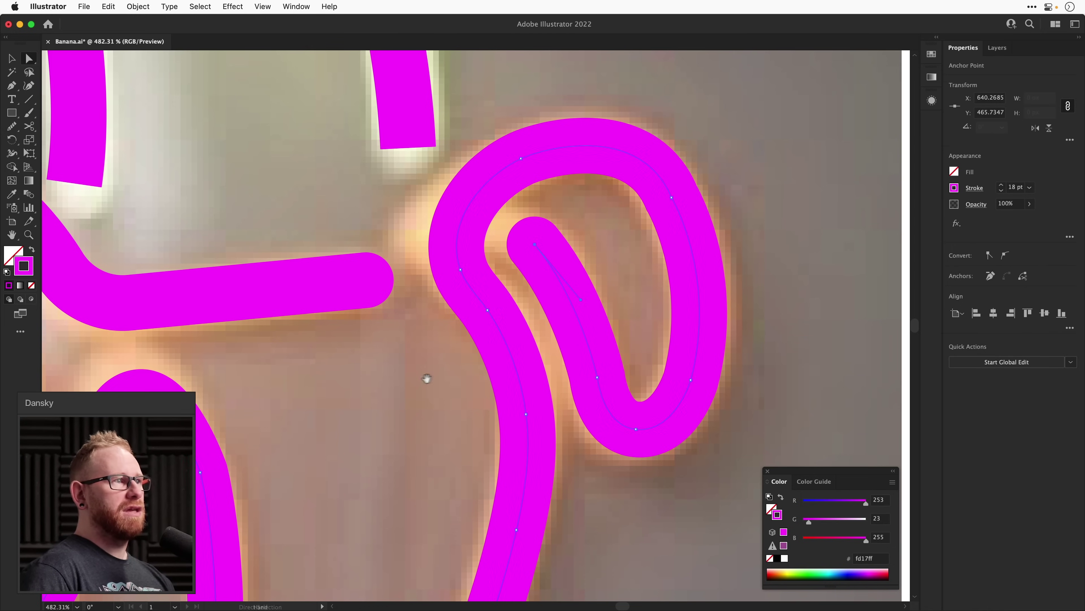
Give the upper banana outline the same round-capped stroke as the peel line using the Eyedropper tool.
{"action": "left_click_drag", "start_coordinate": [427, 376], "coordinate": [573, 358]}
{"action": "key", "text": "super+minus"}
{"action": "key", "text": "super+minus"}
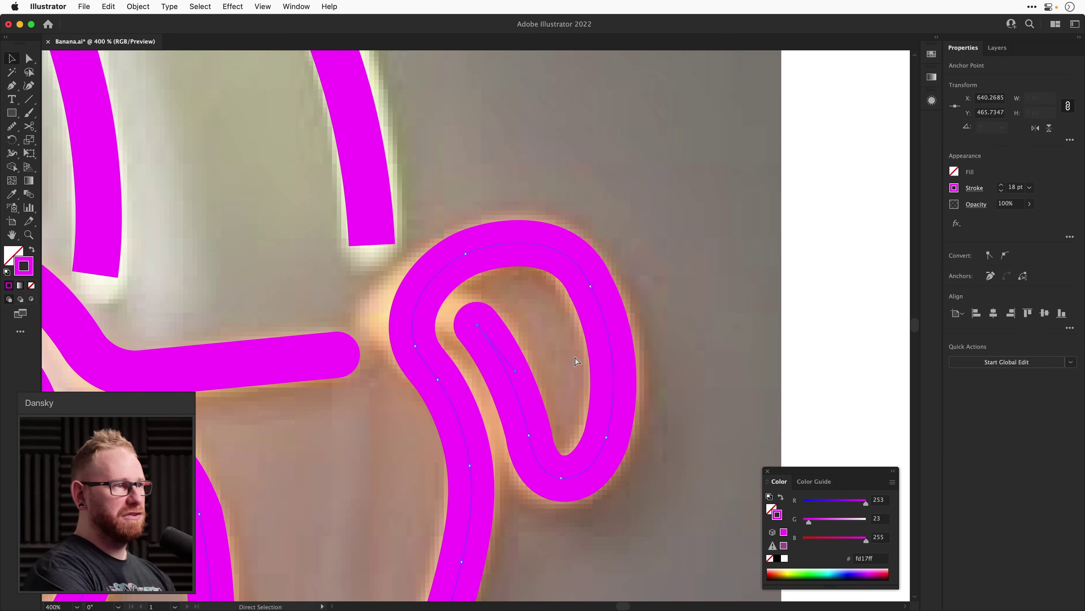
{"action": "key", "text": "super+minus"}
{"action": "key", "text": "super+minus"}
{"action": "left_click_drag", "start_coordinate": [575, 357], "coordinate": [668, 308]}
{"action": "key", "text": "v"}
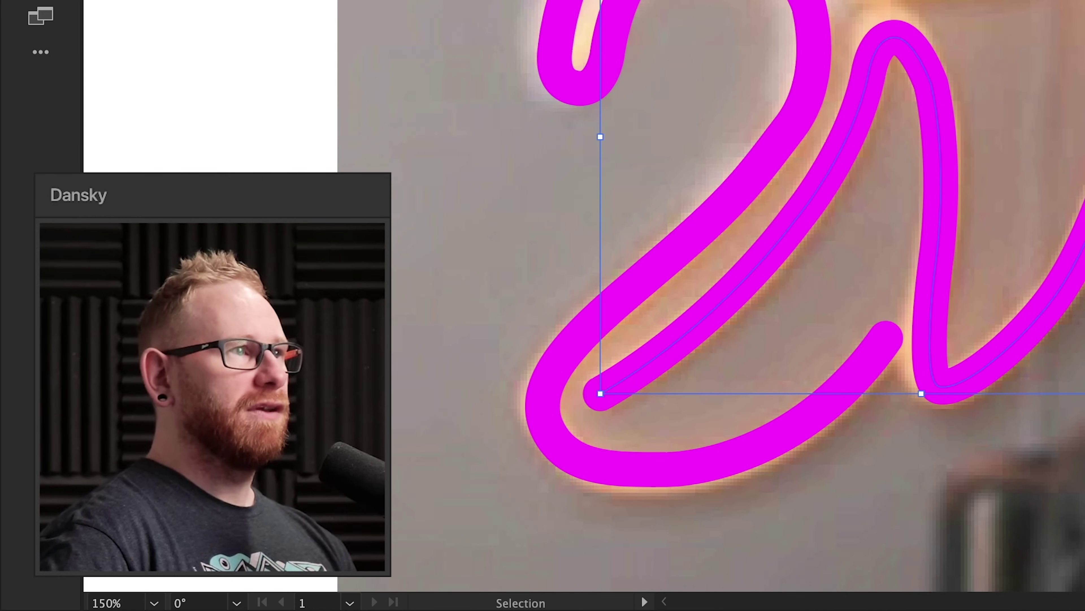
{"action": "left_click", "coordinate": [668, 307]}
{"action": "left_click", "coordinate": [527, 206]}
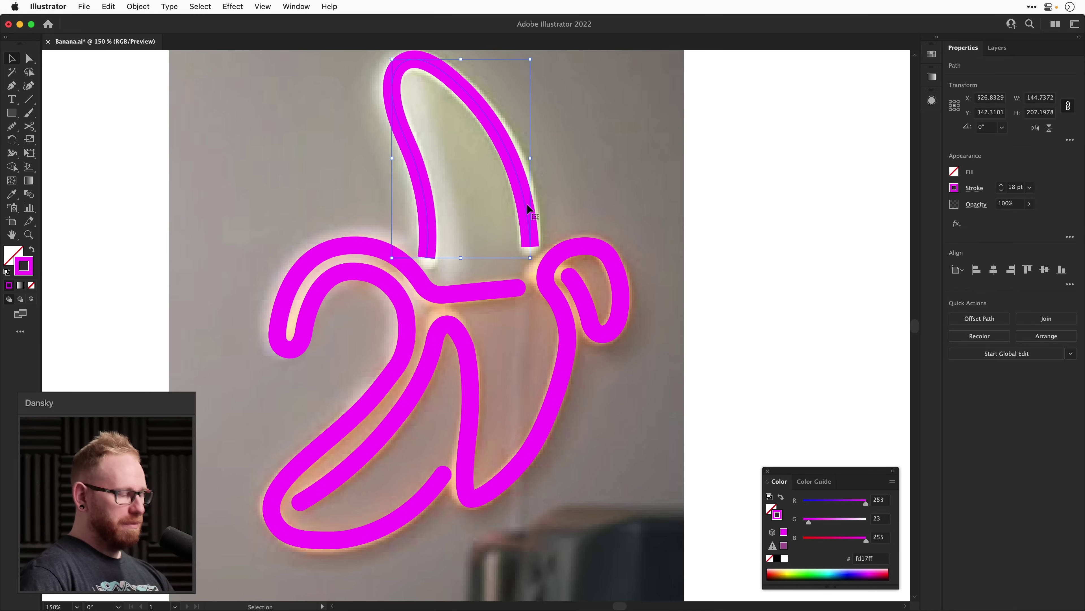
{"action": "key", "text": "i"}
{"action": "left_click", "coordinate": [499, 289]}
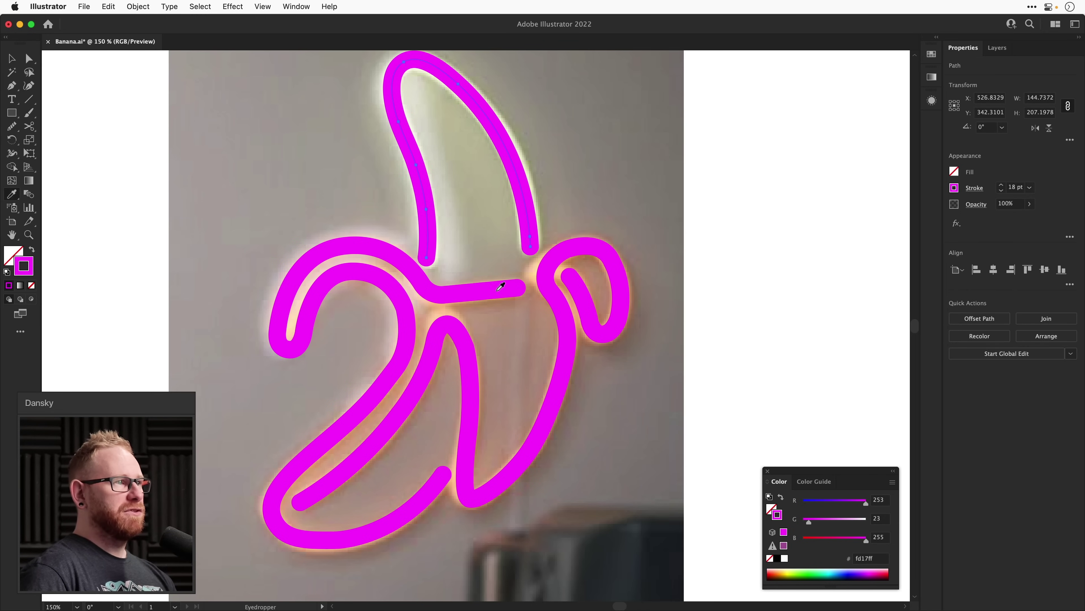
{"action": "key", "text": "v"}
{"action": "left_click", "coordinate": [580, 175]}
Nudge the upper banana outline 2 px right and 7 px up, away from the peel line.
{"action": "left_click_drag", "start_coordinate": [505, 214], "coordinate": [579, 251]}
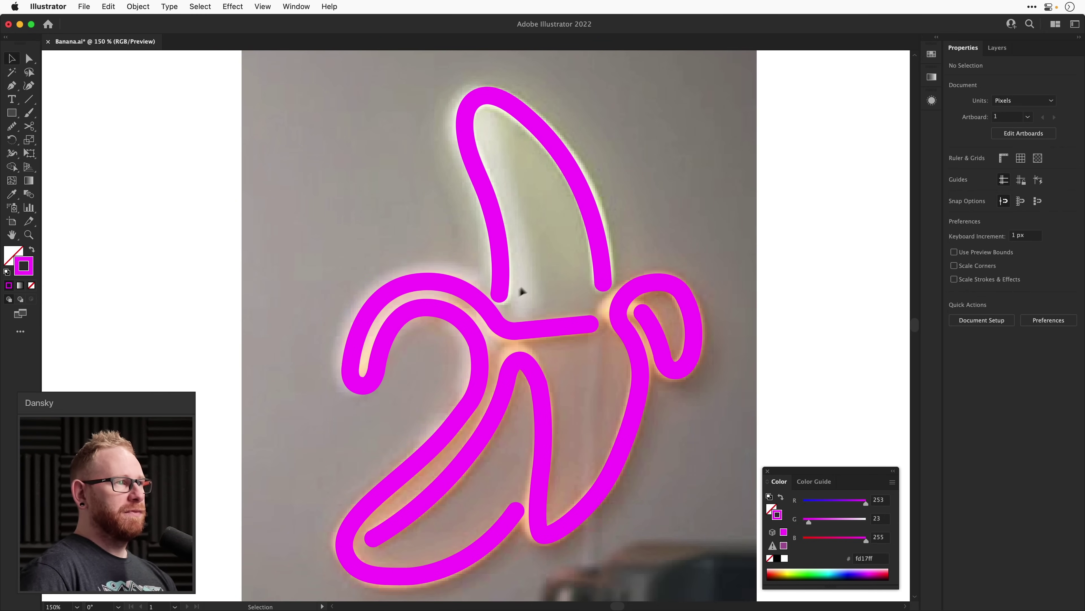
{"action": "key", "text": "z"}
{"action": "left_click_drag", "start_coordinate": [537, 289], "coordinate": [667, 348]}
{"action": "key", "text": "v"}
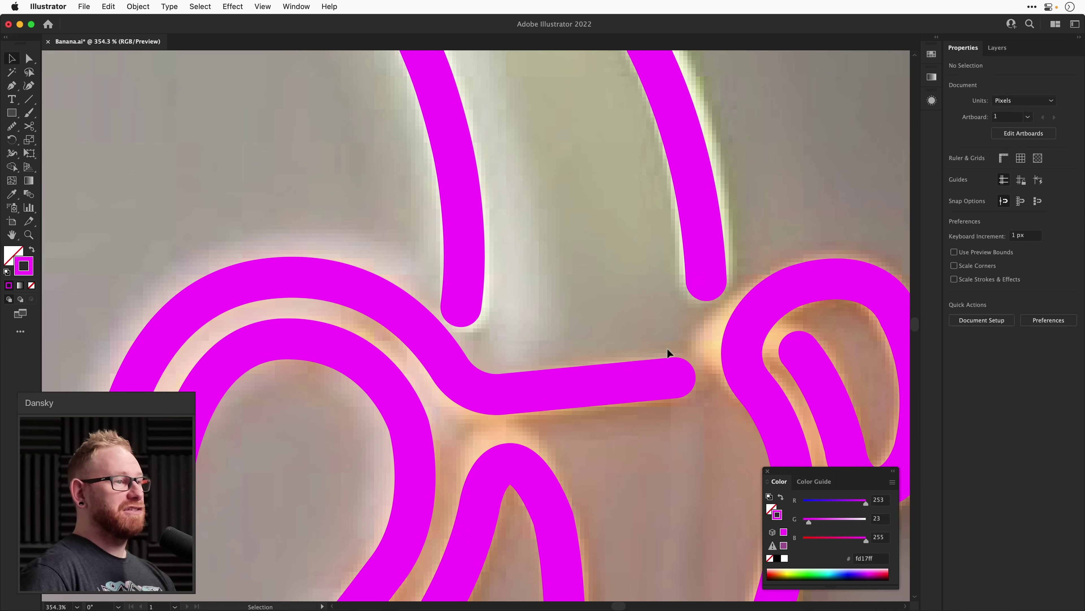
{"action": "left_click", "coordinate": [465, 252]}
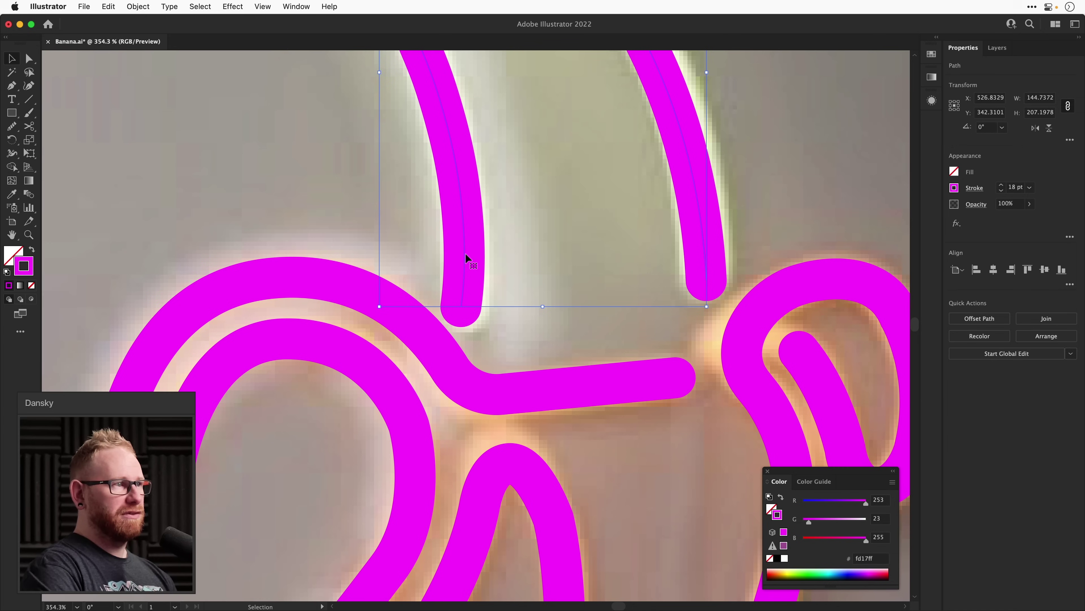
{"action": "key", "text": "Right"}
{"action": "key", "text": "Up"}
{"action": "key", "text": "Right"}
{"action": "key", "text": "Up"}
{"action": "key", "text": "Up"}
{"action": "key", "text": "Up"}
{"action": "key", "text": "Up"}
{"action": "key", "text": "Up"}
{"action": "key", "text": "Up"}
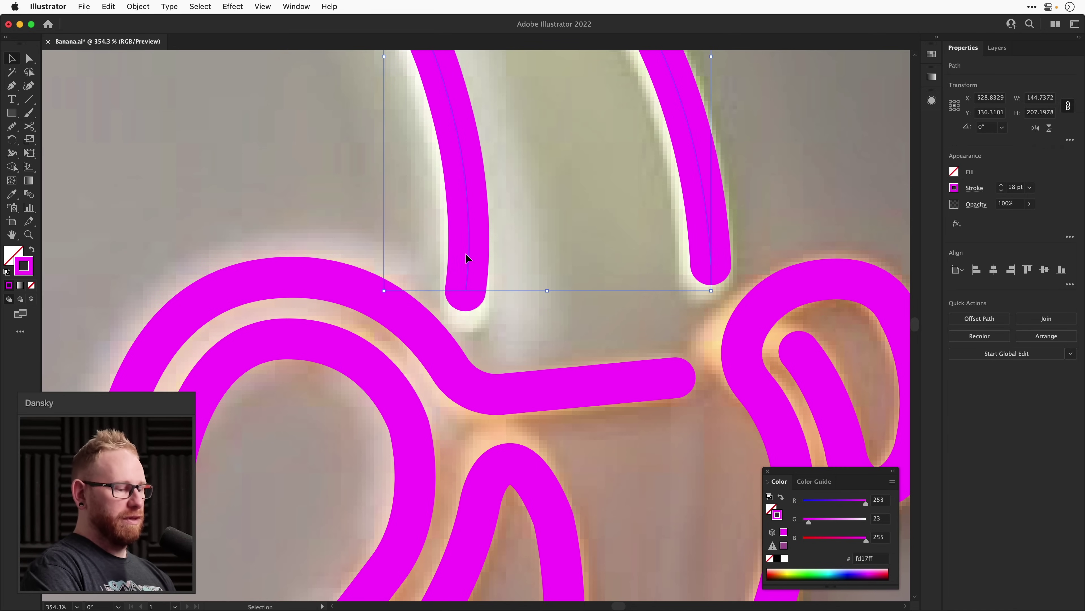
Raise the lowest anchor of the left peel's rounded tip and shift its neighbouring anchors to reshape the bend.
{"action": "key", "text": "super+minus"}
{"action": "key", "text": "super+minus"}
{"action": "key", "text": "super+minus"}
{"action": "scroll", "coordinate": [465, 258], "scroll_direction": "down", "scroll_amount": 5}
{"action": "key", "text": "super+space"}
{"action": "left_click_drag", "start_coordinate": [312, 295], "coordinate": [445, 341]}
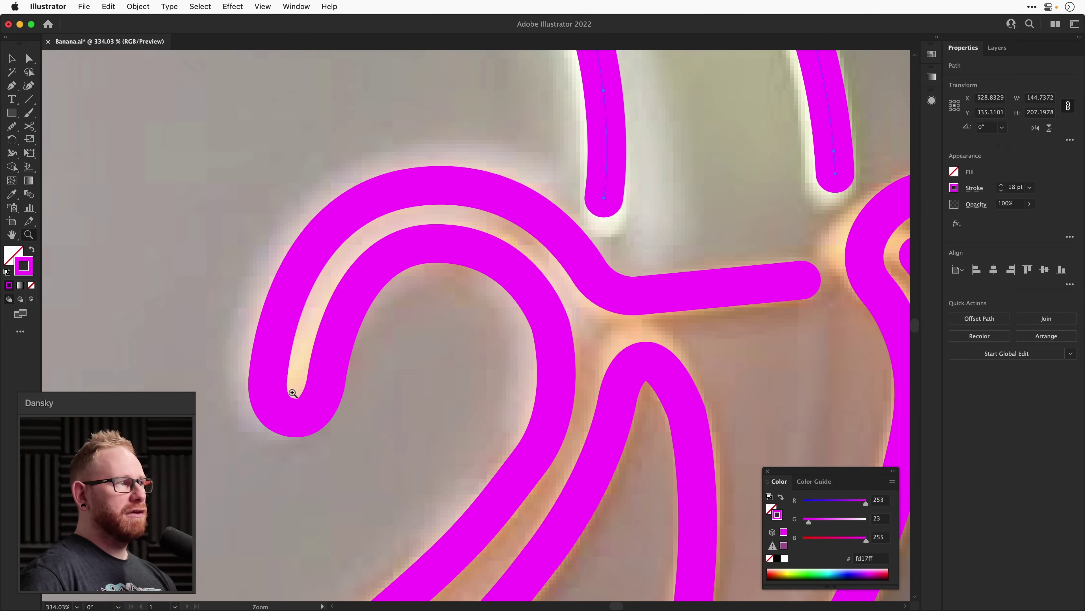
{"action": "left_click_drag", "start_coordinate": [292, 393], "coordinate": [388, 446]}
{"action": "left_click_drag", "start_coordinate": [303, 415], "coordinate": [386, 442]}
{"action": "key", "text": "a"}
{"action": "left_click", "coordinate": [284, 451]}
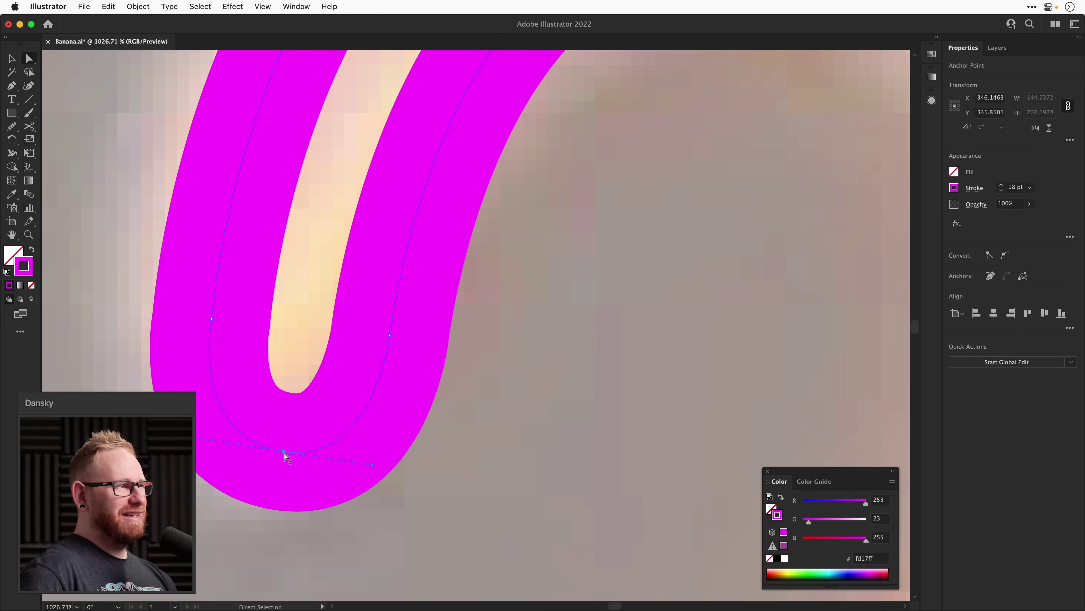
{"action": "mouse_move", "coordinate": [284, 453]}
{"action": "left_mouse_down"}
{"action": "mouse_move", "coordinate": [280, 470]}
{"action": "mouse_move", "coordinate": [291, 416]}
{"action": "mouse_move", "coordinate": [286, 440]}
{"action": "left_mouse_up"}
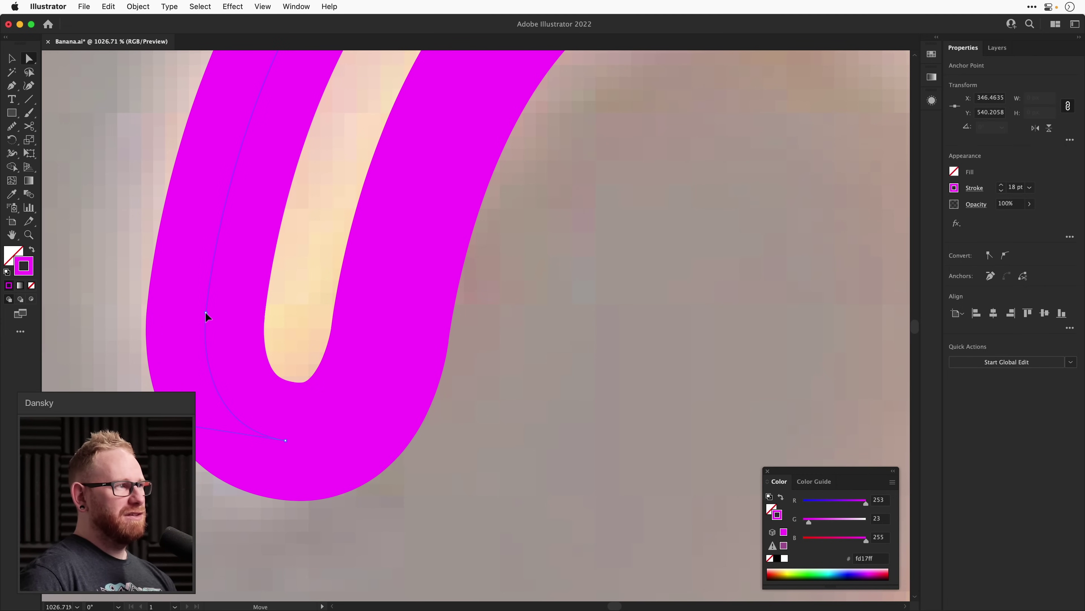
{"action": "left_click_drag", "start_coordinate": [205, 312], "coordinate": [208, 311]}
{"action": "left_click_drag", "start_coordinate": [390, 336], "coordinate": [399, 337]}
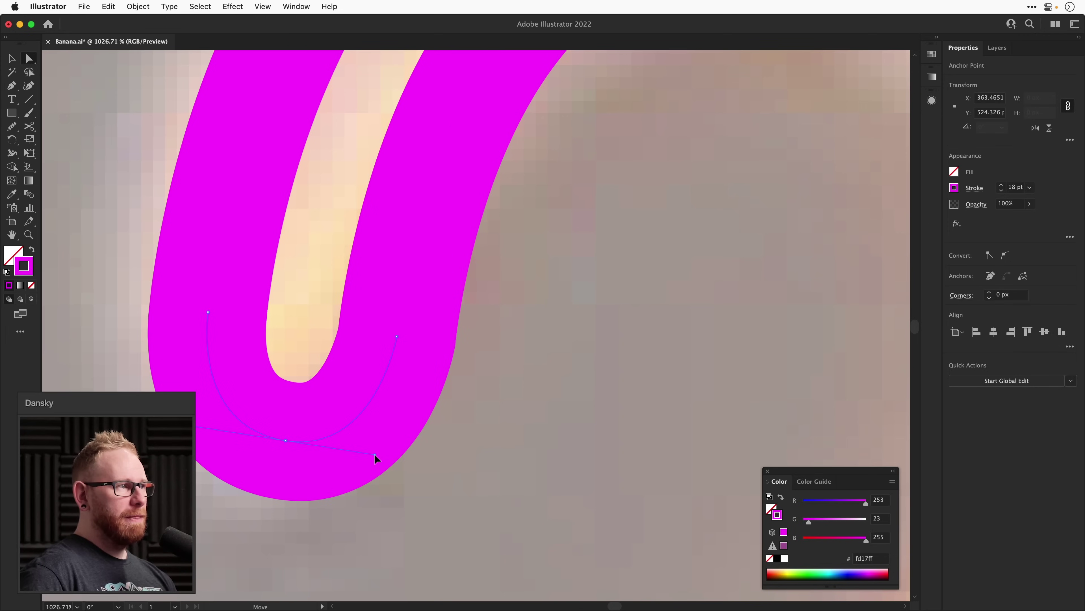
Even out both sides of the left peel's rounded tip with the Smooth tool.
{"action": "key", "text": "v"}
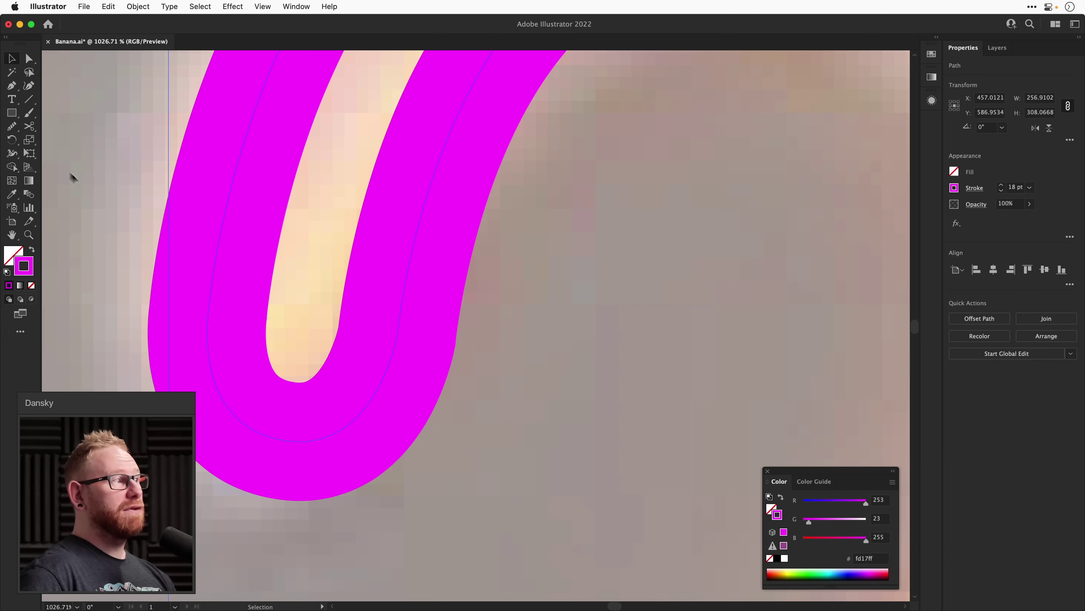
{"action": "left_click", "coordinate": [12, 127]}
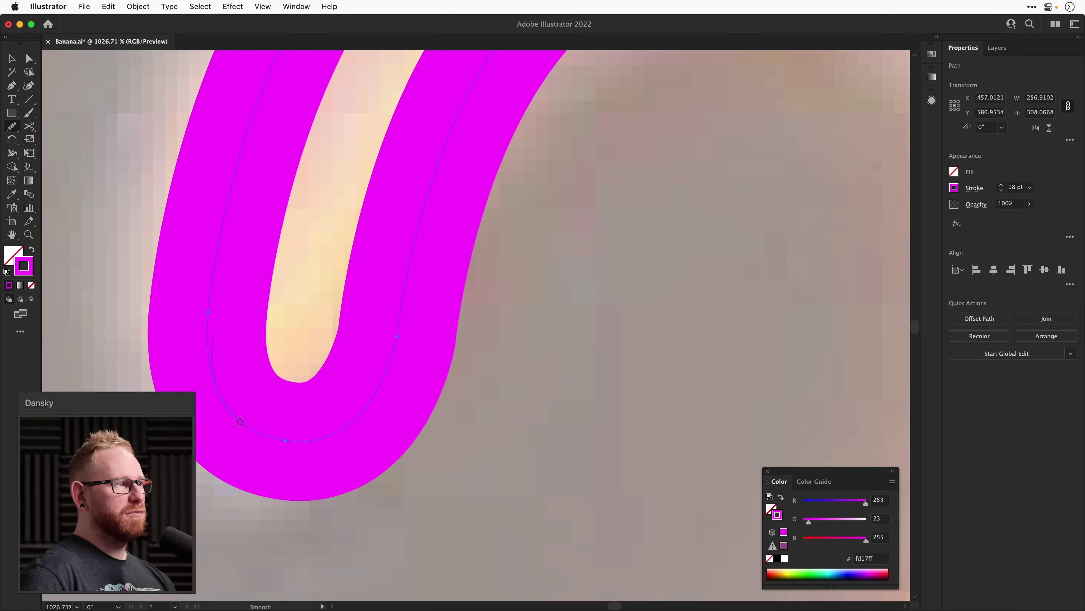
{"action": "mouse_move", "coordinate": [399, 326]}
{"action": "left_mouse_down"}
{"action": "mouse_move", "coordinate": [280, 440]}
{"action": "mouse_move", "coordinate": [348, 423]}
{"action": "left_mouse_up"}
{"action": "mouse_move", "coordinate": [203, 310]}
{"action": "left_mouse_down"}
{"action": "mouse_move", "coordinate": [207, 356]}
{"action": "mouse_move", "coordinate": [263, 432]}
{"action": "left_mouse_up"}
{"action": "key", "text": "super+z"}
{"action": "left_click_drag", "start_coordinate": [458, 361], "coordinate": [684, 277]}
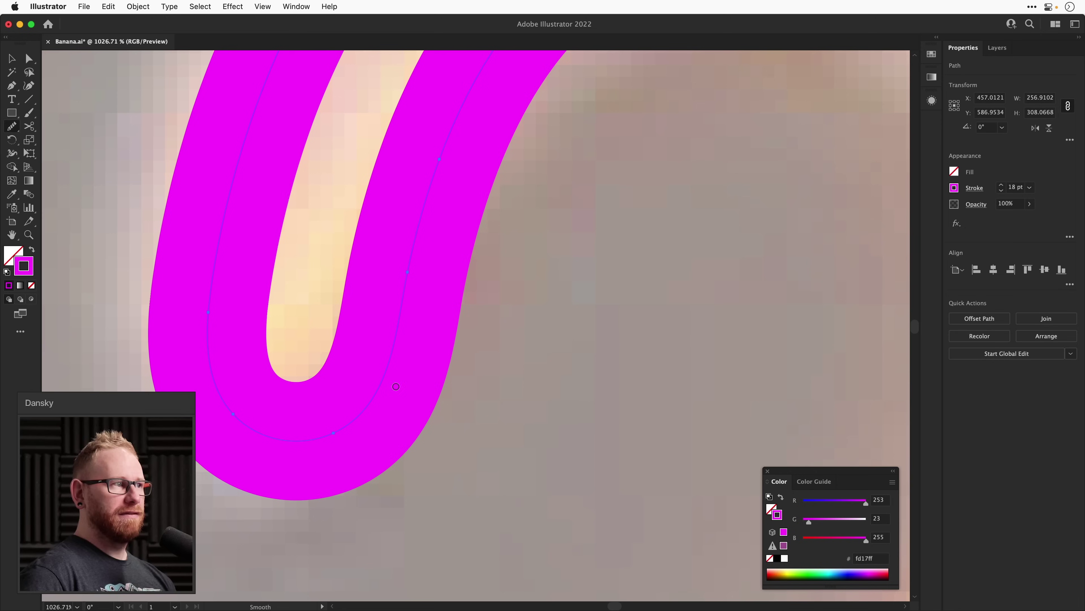
Try to even out the left peel's inner curve by adjusting the handles of its middle anchor.
{"action": "key", "text": "super+minus"}
{"action": "key", "text": "super+minus"}
{"action": "key", "text": "super+minus"}
{"action": "key", "text": "super+minus"}
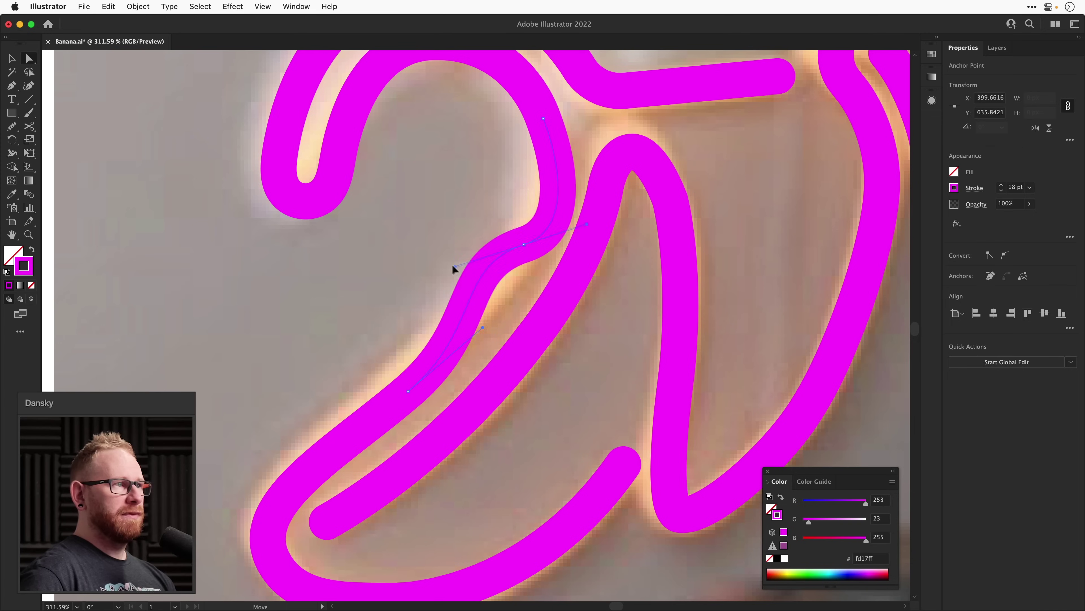
{"action": "mouse_move", "coordinate": [451, 264]}
{"action": "left_mouse_down"}
{"action": "mouse_move", "coordinate": [478, 298]}
{"action": "mouse_move", "coordinate": [407, 236]}
{"action": "mouse_move", "coordinate": [434, 290]}
{"action": "left_mouse_up"}
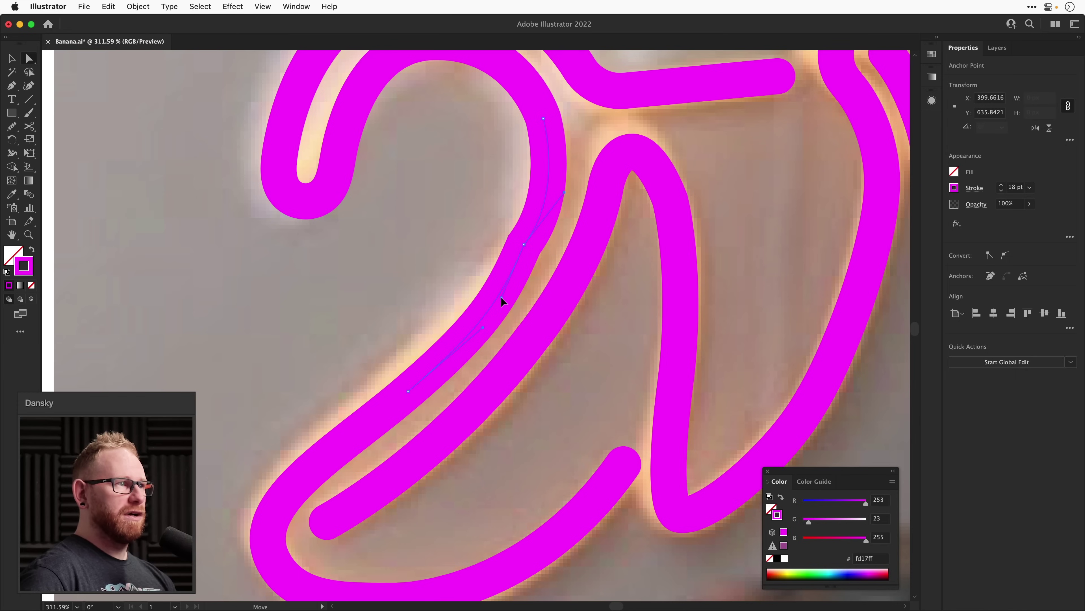
{"action": "left_click", "coordinate": [523, 244]}
{"action": "left_click_drag", "start_coordinate": [558, 200], "coordinate": [568, 177]}
Delete the middle anchor of the left peel's inner curve and redraw the missing section with the Pen tool.
{"action": "key", "text": "Delete"}
{"action": "key", "text": "p"}
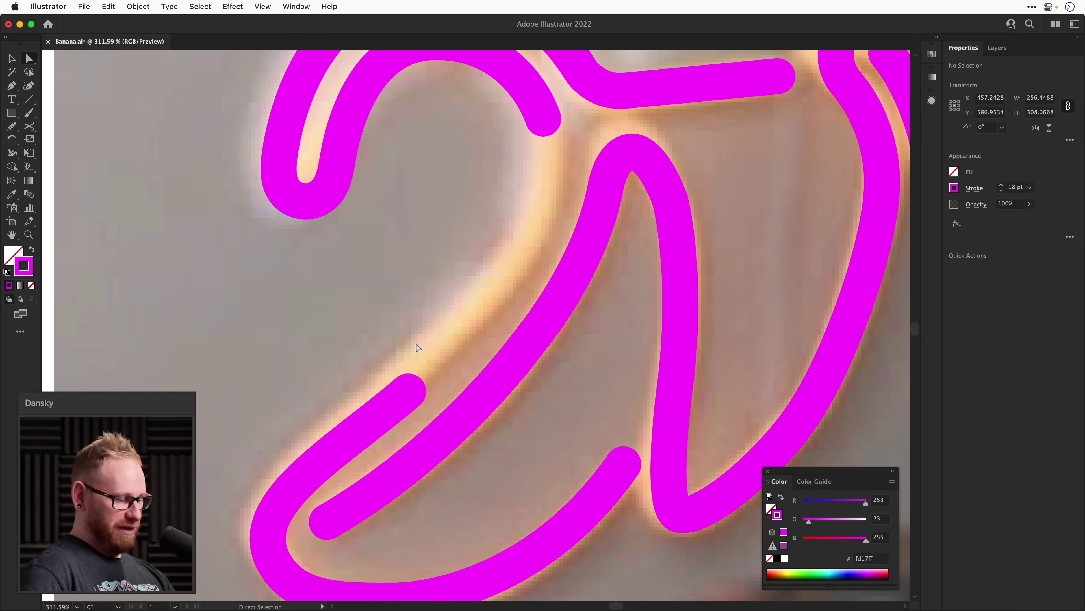
{"action": "left_click", "coordinate": [409, 391]}
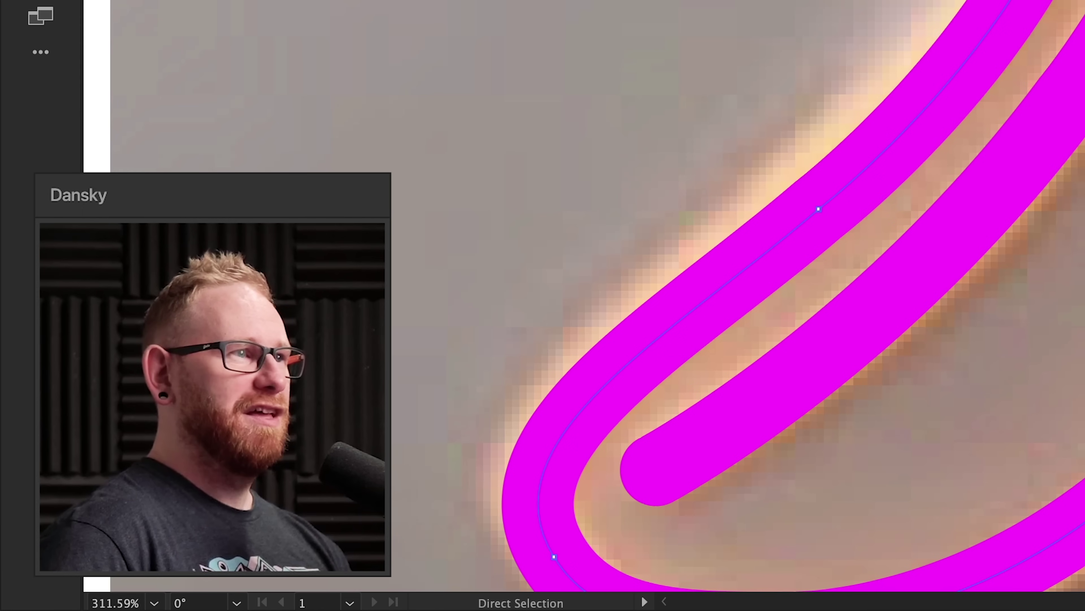
{"action": "left_click_drag", "start_coordinate": [1011, 2], "coordinate": [1005, 2]}
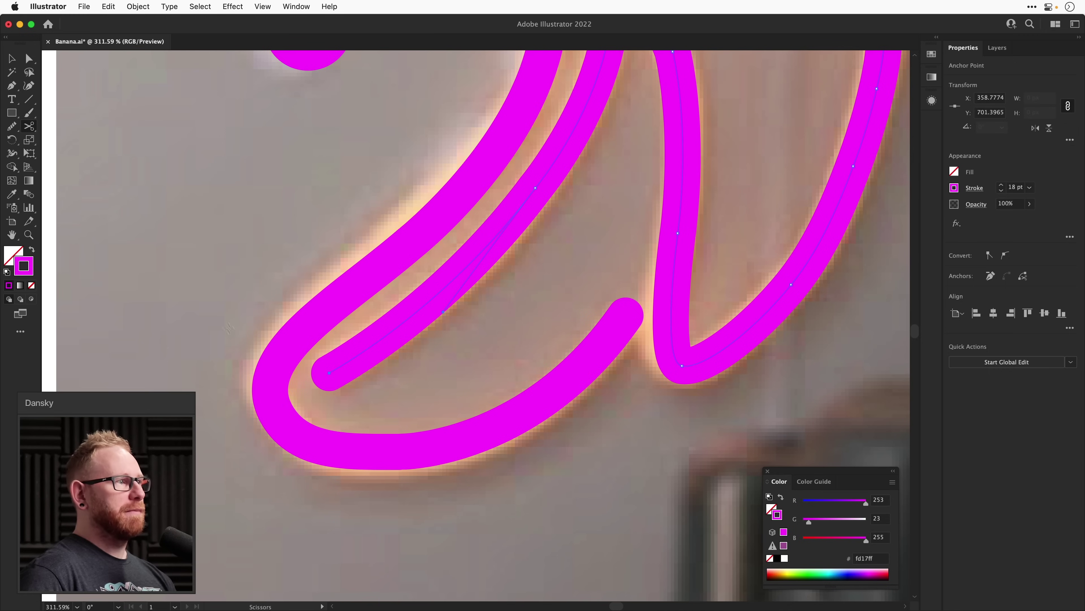
Cut a short piece off the lower-left end of the inner peel line with the Scissors tool and remove it.
{"action": "left_click", "coordinate": [340, 366]}
{"action": "key", "text": "a"}
{"action": "left_click", "coordinate": [320, 365]}
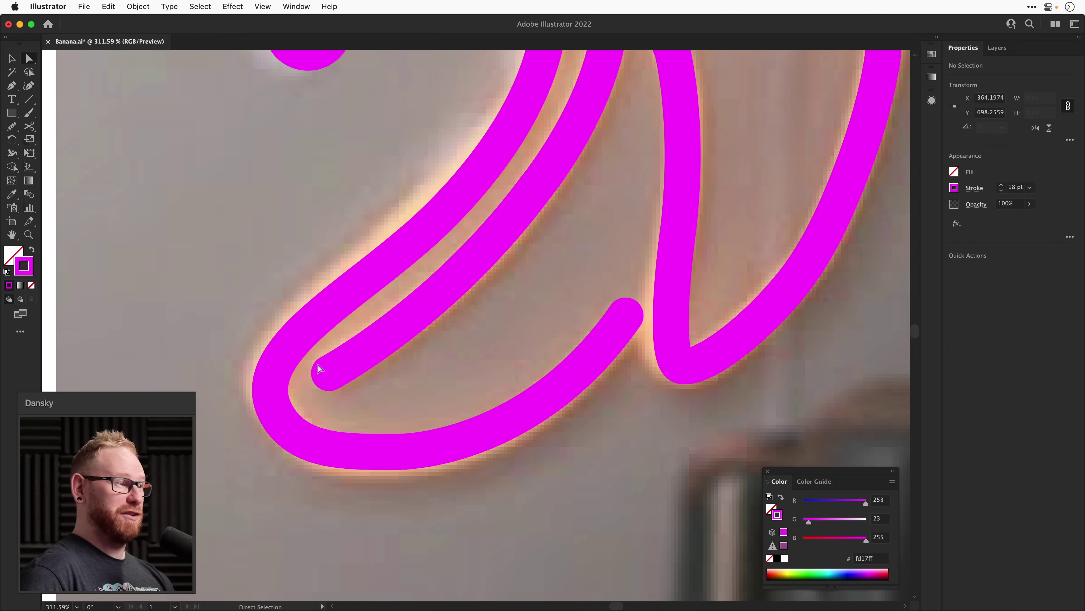
{"action": "left_click_drag", "start_coordinate": [332, 385], "coordinate": [348, 388]}
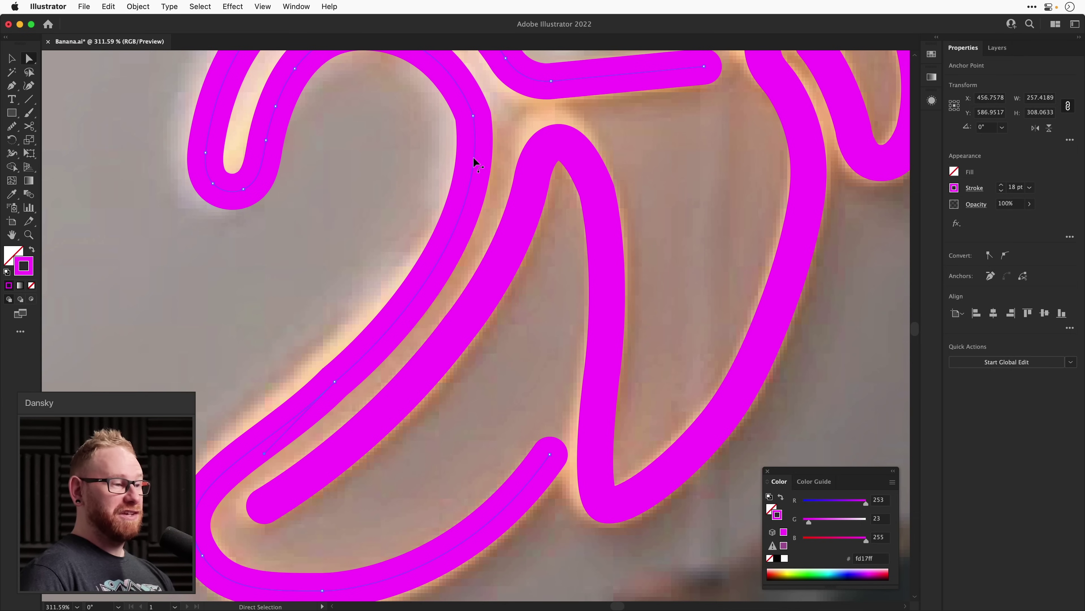
Cut the outer peel line just before its lower-right end with the Scissors tool and delete the end piece.
{"action": "key", "text": "space"}
{"action": "scroll", "coordinate": [483, 207], "scroll_direction": "down", "scroll_amount": 5}
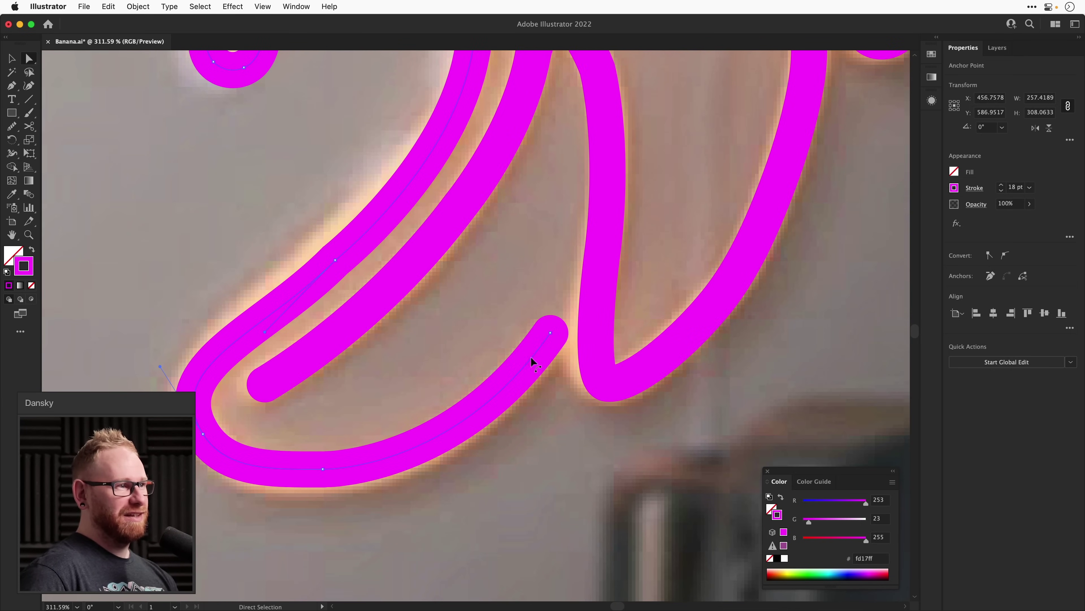
{"action": "left_click", "coordinate": [27, 127]}
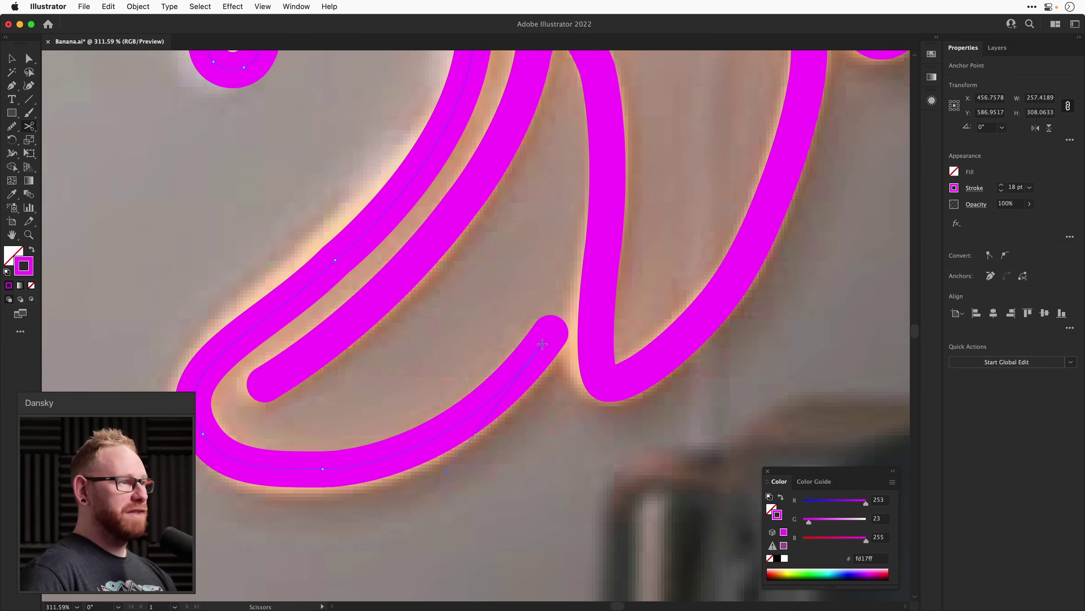
{"action": "left_click", "coordinate": [542, 344]}
{"action": "left_click_drag", "start_coordinate": [558, 333], "coordinate": [557, 337]}
{"action": "key", "text": "Delete"}
{"action": "key", "text": "Delete"}
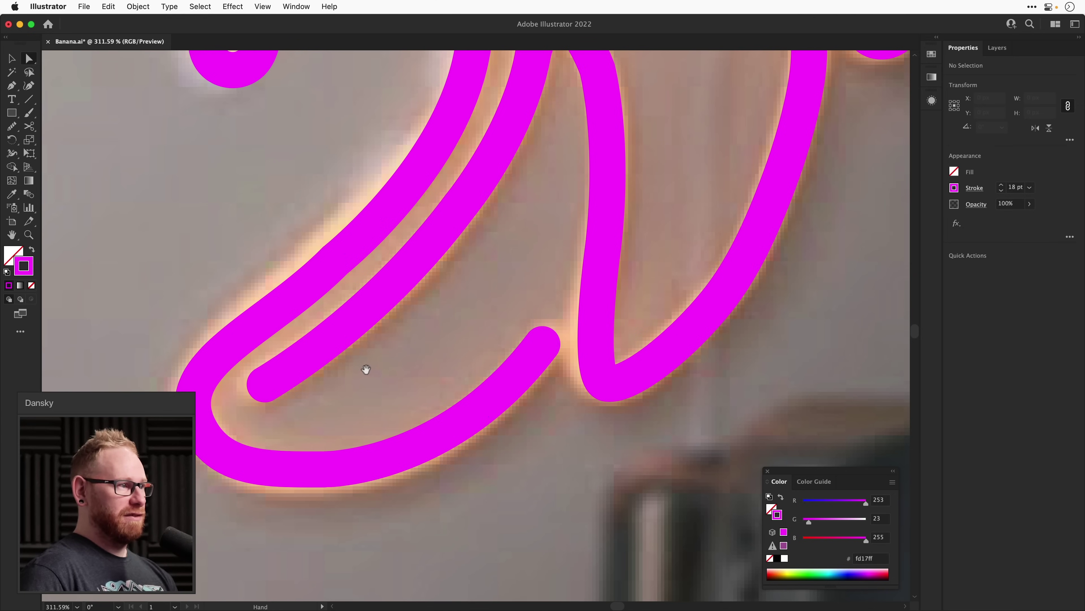
Try to round the sharp bend at the bottom of the central peel line with the Smooth tool.
{"action": "left_click_drag", "start_coordinate": [366, 370], "coordinate": [389, 343]}
{"action": "key", "text": "v"}
{"action": "key", "text": "super+minus"}
{"action": "key", "text": "super+minus"}
{"action": "key", "text": "super+minus"}
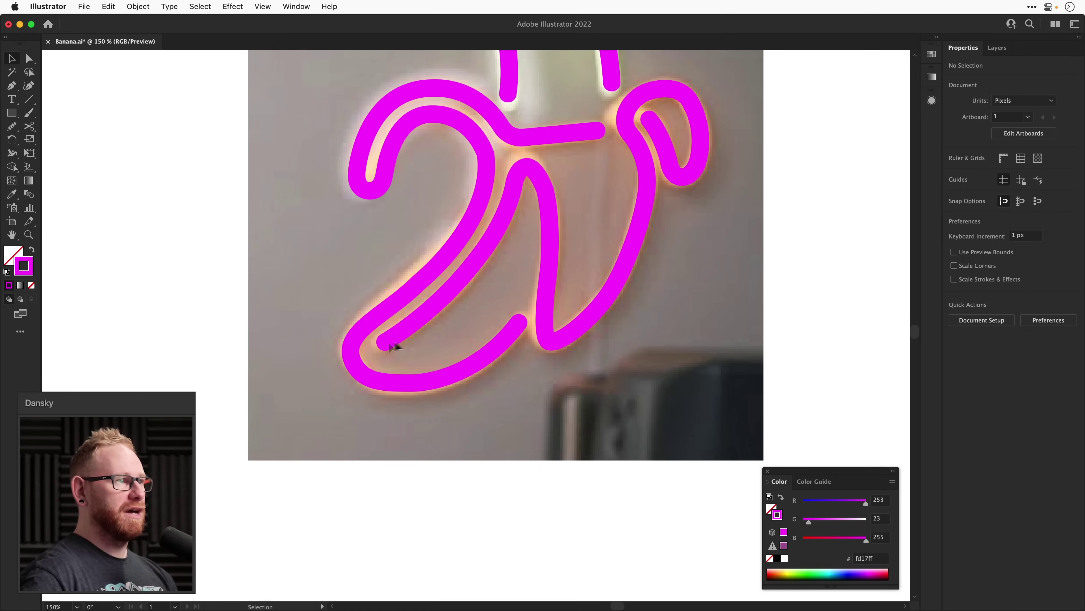
{"action": "left_click_drag", "start_coordinate": [544, 333], "coordinate": [730, 458]}
{"action": "left_click", "coordinate": [588, 358]}
{"action": "key", "text": "n"}
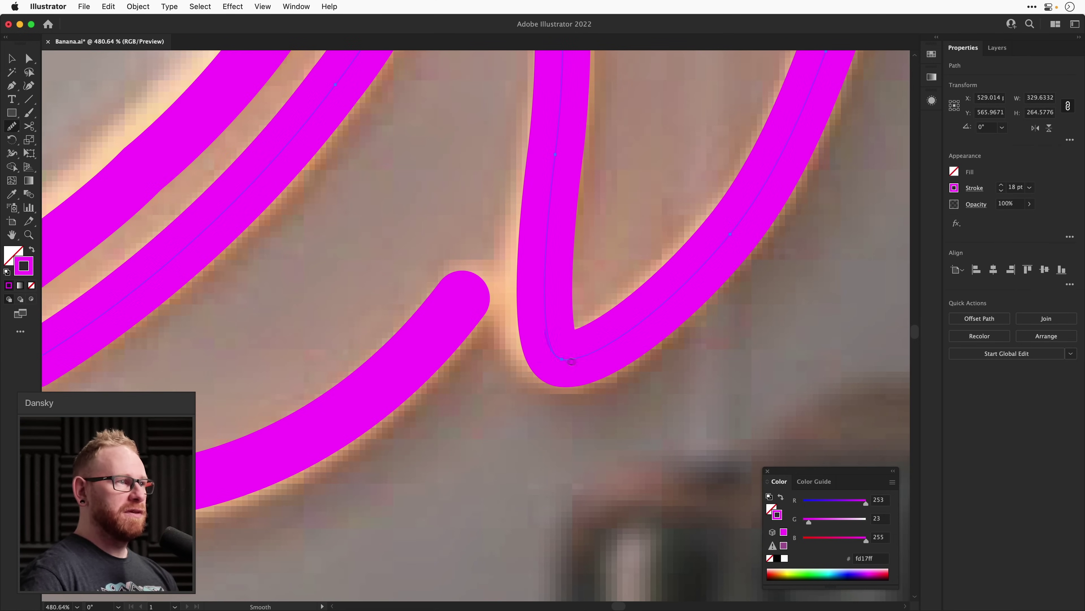
{"action": "mouse_move", "coordinate": [570, 361]}
{"action": "left_mouse_down"}
{"action": "mouse_move", "coordinate": [584, 362]}
{"action": "mouse_move", "coordinate": [560, 352]}
{"action": "left_mouse_up"}
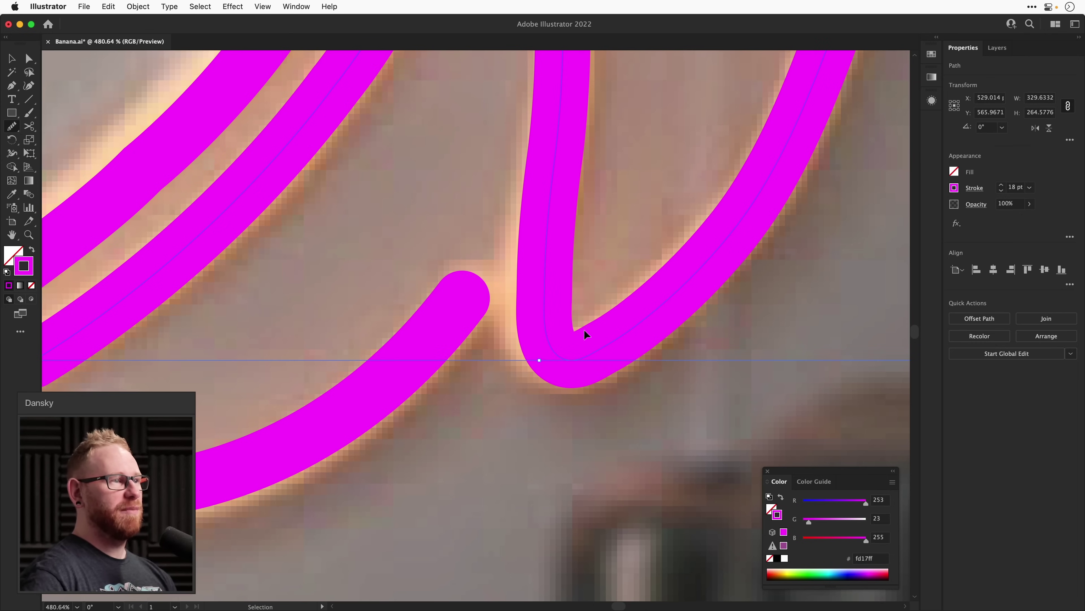
Try to round the same bend with its live corner, and undo this and the smoothing attempt.
{"action": "key", "text": "a"}
{"action": "left_click", "coordinate": [574, 335]}
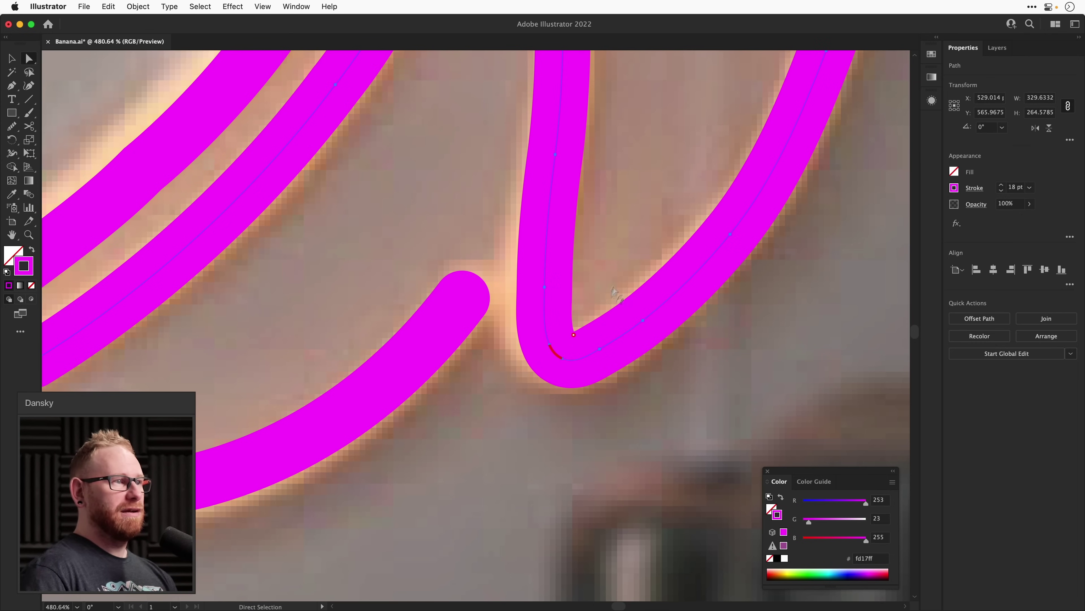
{"action": "key", "text": "super+z"}
{"action": "key", "text": "super+z"}
{"action": "key", "text": "super+z"}
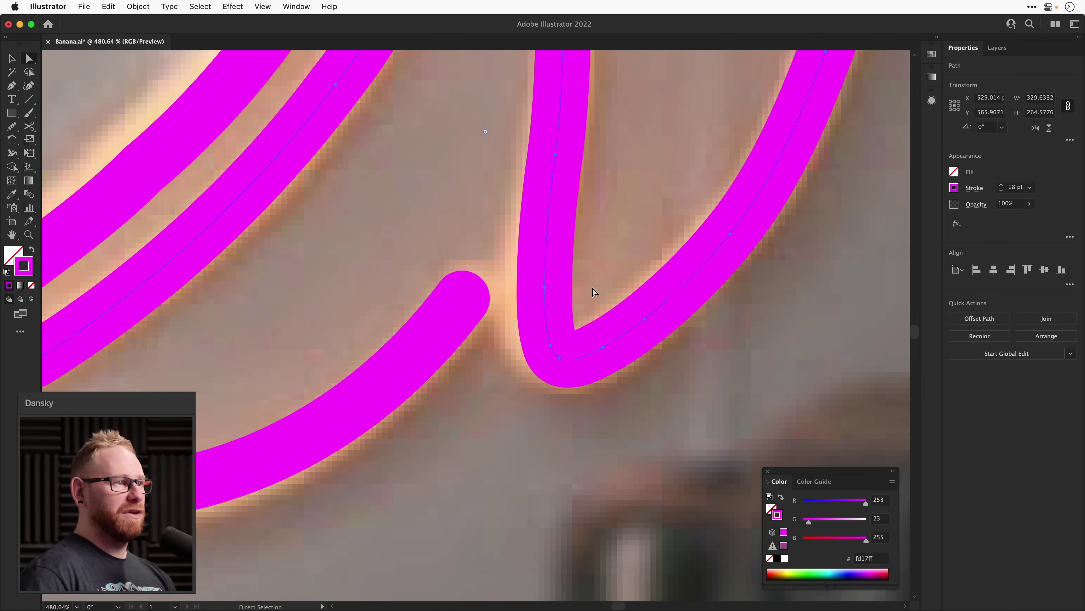
Delete the bottom anchor of the central peel line's sharp bend, opening the path there.
{"action": "key", "text": "v"}
{"action": "left_click", "coordinate": [591, 289]}
{"action": "left_click", "coordinate": [575, 350]}
{"action": "key", "text": "a"}
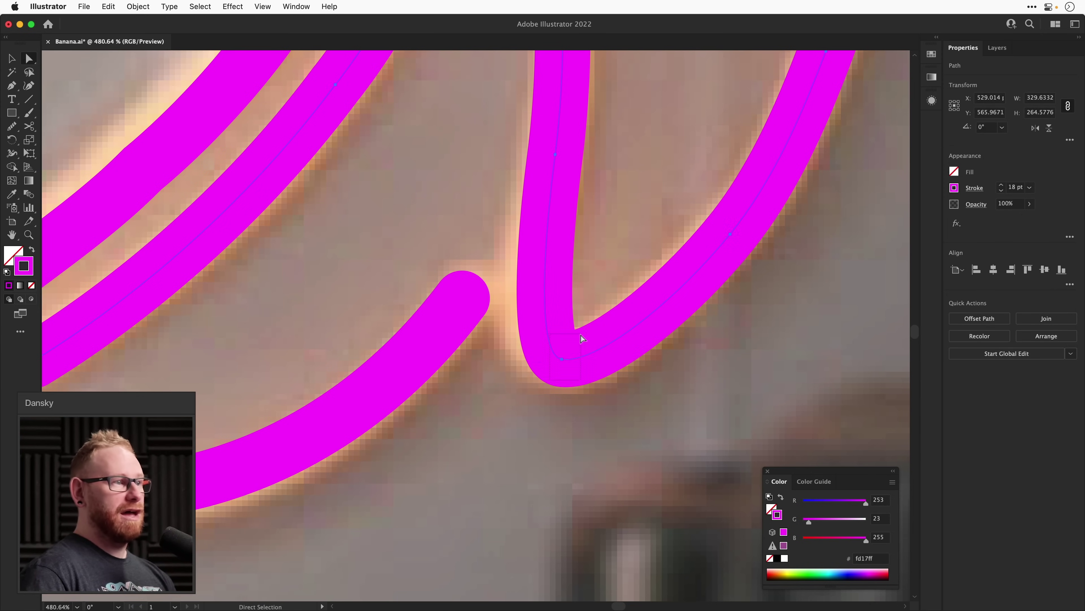
{"action": "left_click", "coordinate": [580, 336]}
{"action": "key", "text": "Delete"}
Redraw the bend with the Pen tool along the photo's neon tube, join it to the right side, and deselect.
{"action": "key", "text": "p"}
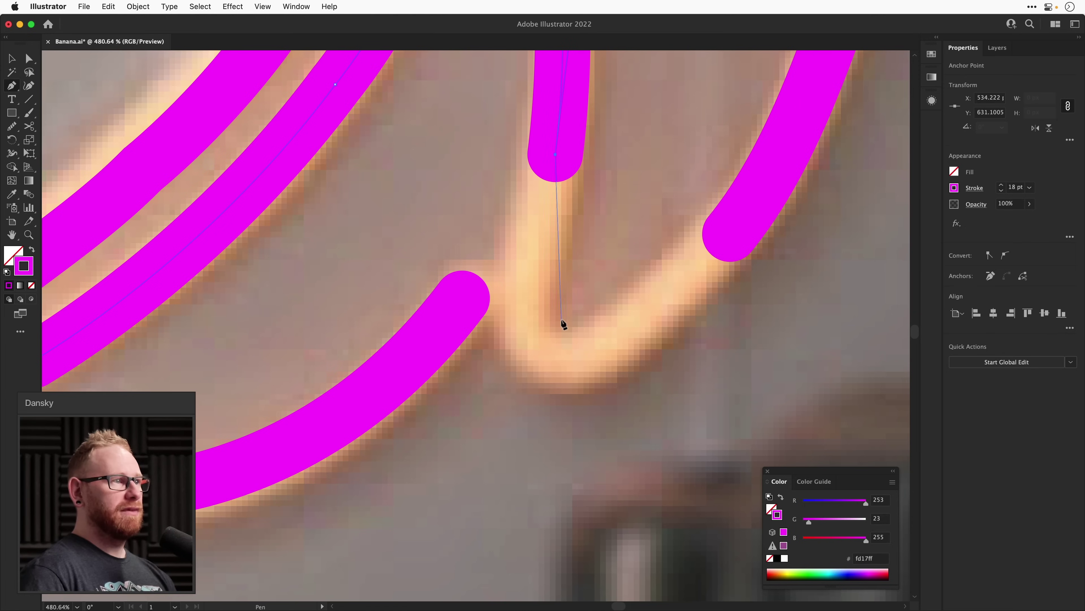
{"action": "left_click", "coordinate": [539, 286]}
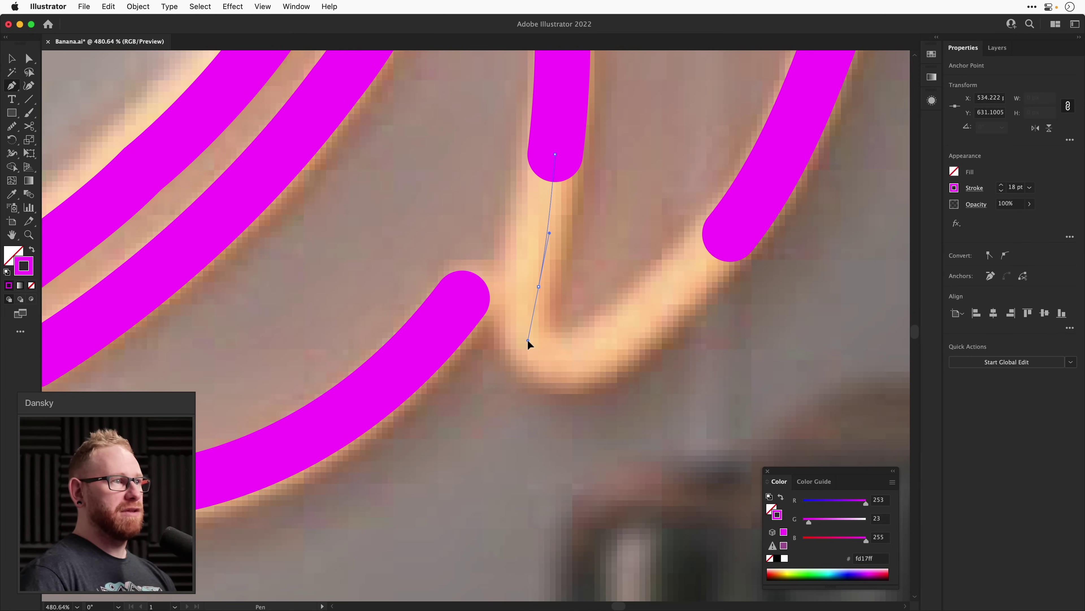
{"action": "left_click", "coordinate": [529, 341]}
{"action": "left_click_drag", "start_coordinate": [560, 363], "coordinate": [576, 364]}
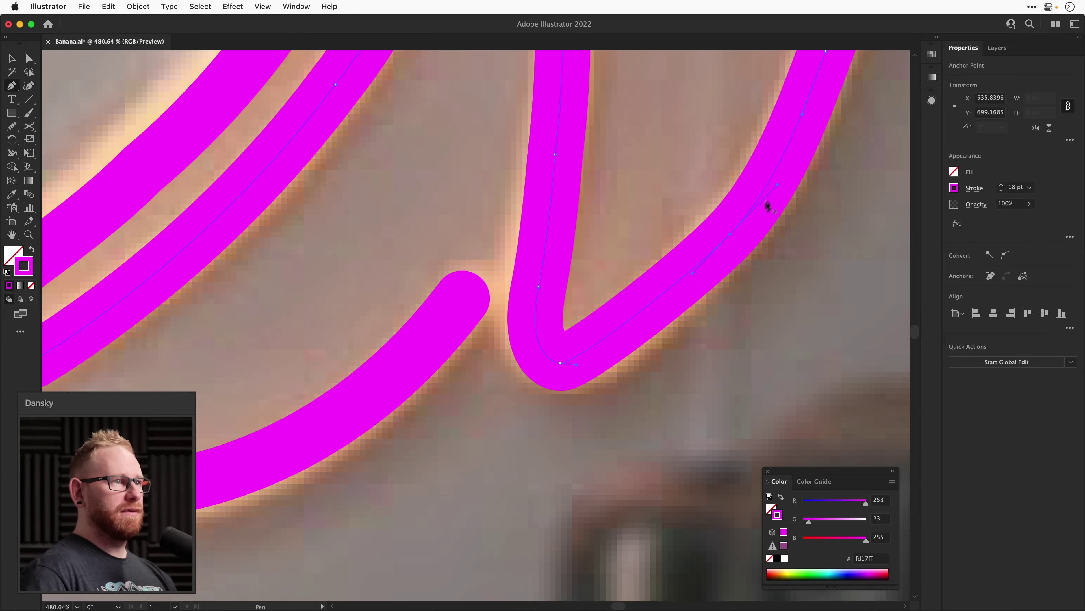
{"action": "left_click_drag", "start_coordinate": [693, 283], "coordinate": [709, 263]}
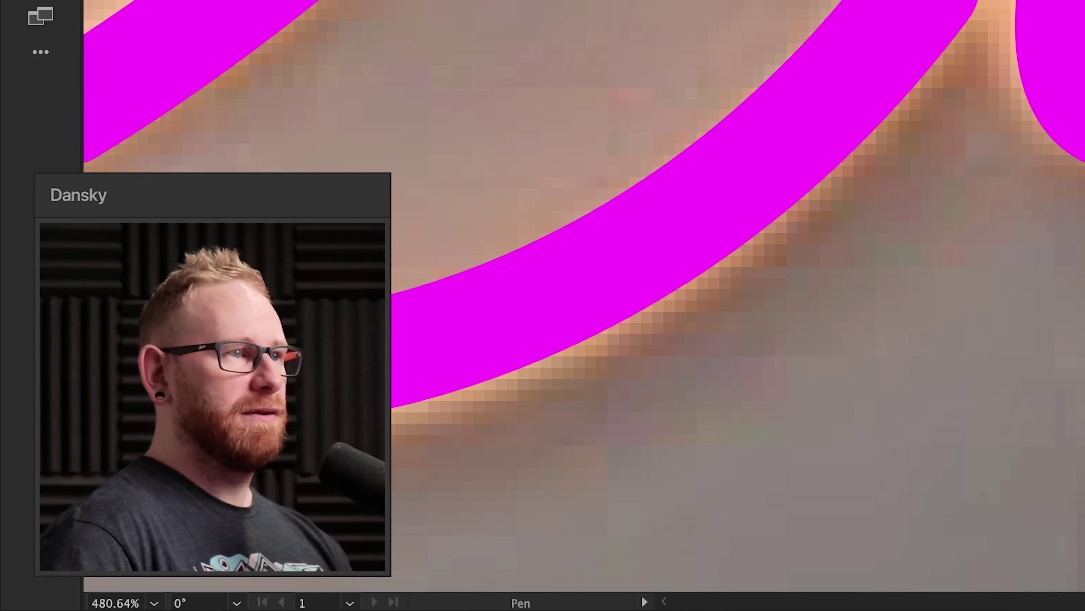
{"action": "left_click", "coordinate": [730, 234]}
{"action": "key", "text": "v"}
{"action": "key", "text": "super+shift+a"}
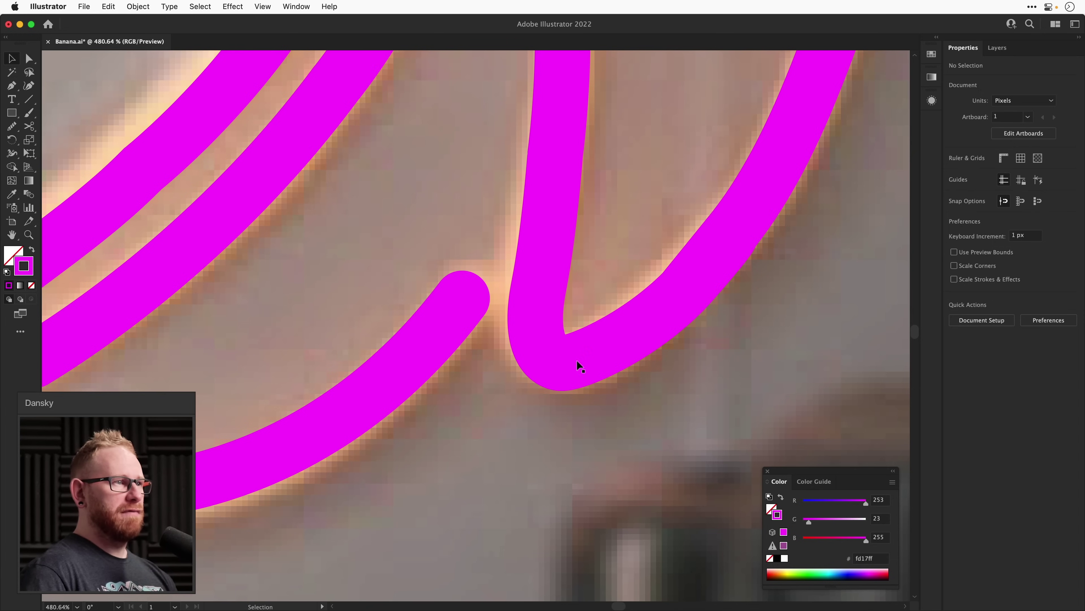
Delete the redrawn section between the bend's bottom anchor and the right side of the line.
{"action": "key", "text": "a"}
{"action": "left_click", "coordinate": [577, 361]}
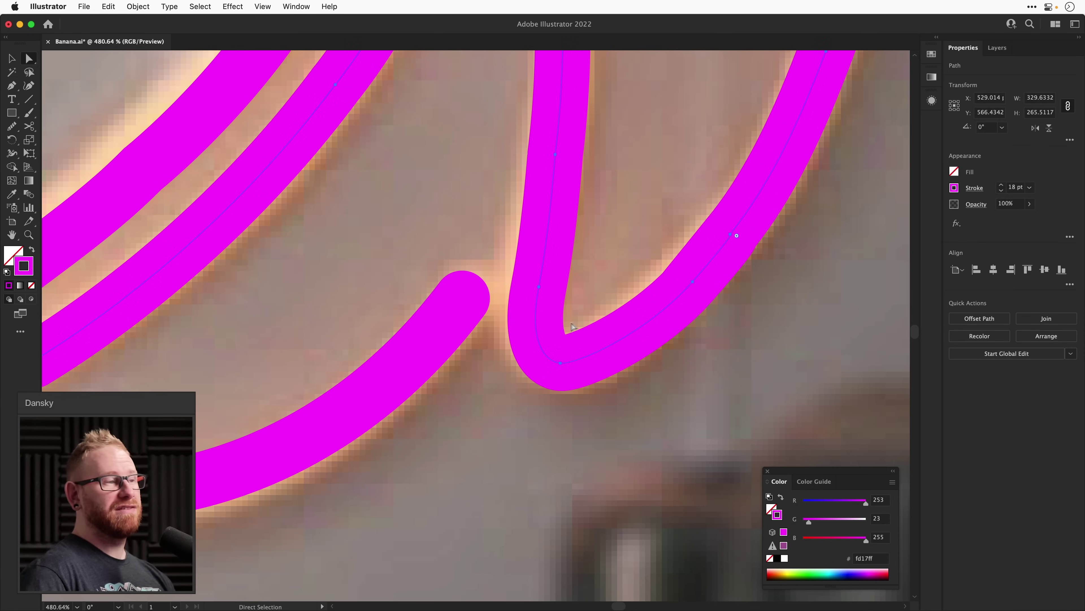
{"action": "key", "text": "Delete"}
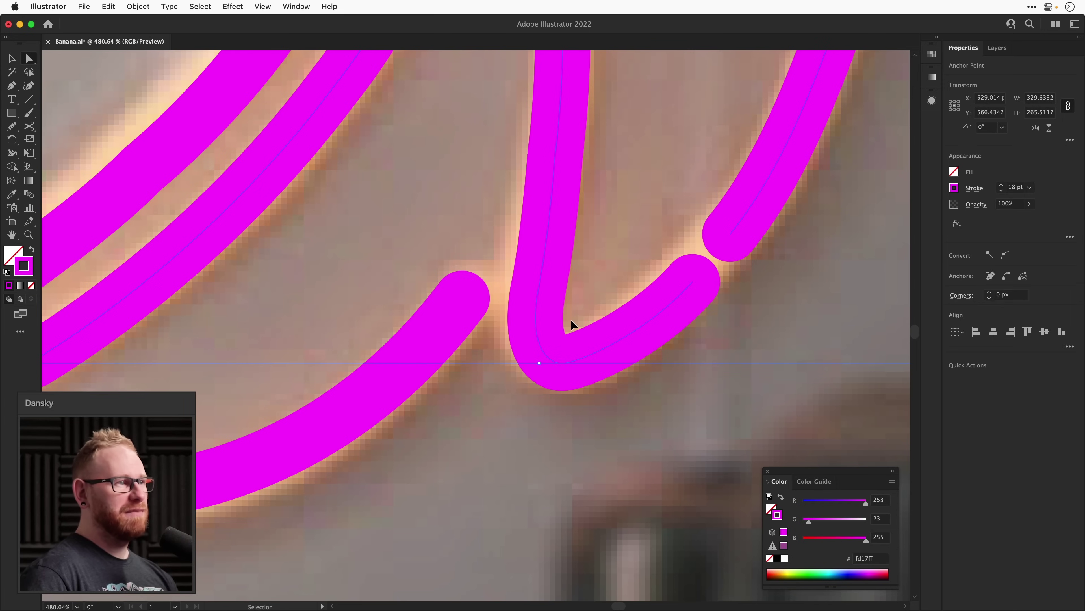
{"action": "key", "text": "Delete"}
Redraw the bend's right side with the Pen tool through one intermediate anchor and join it to the open end.
{"action": "key", "text": "p"}
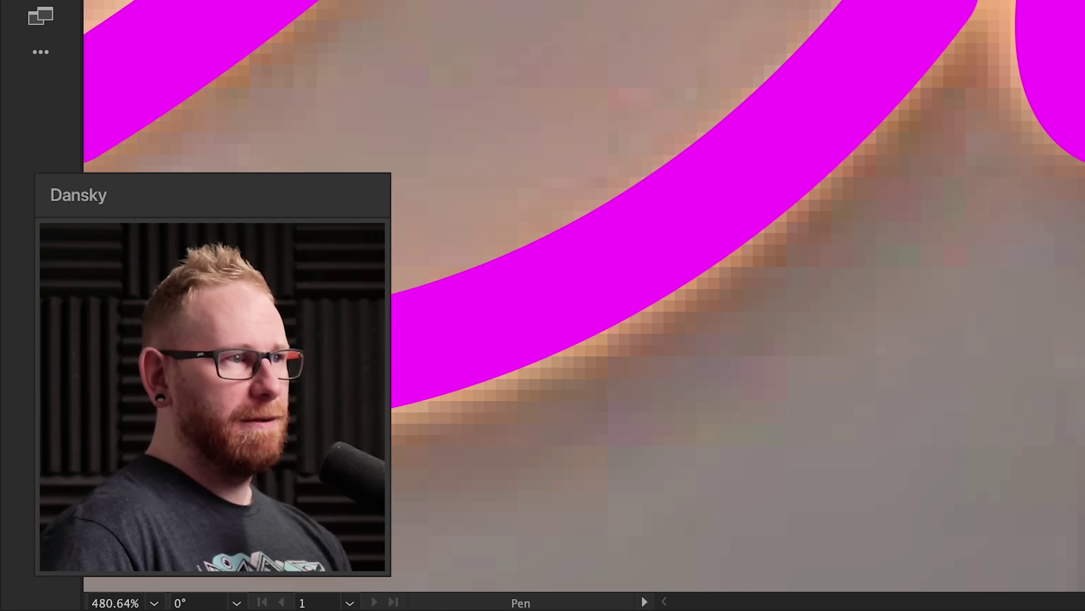
{"action": "left_click", "coordinate": [560, 362]}
{"action": "left_click_drag", "start_coordinate": [731, 235], "coordinate": [803, 143]}
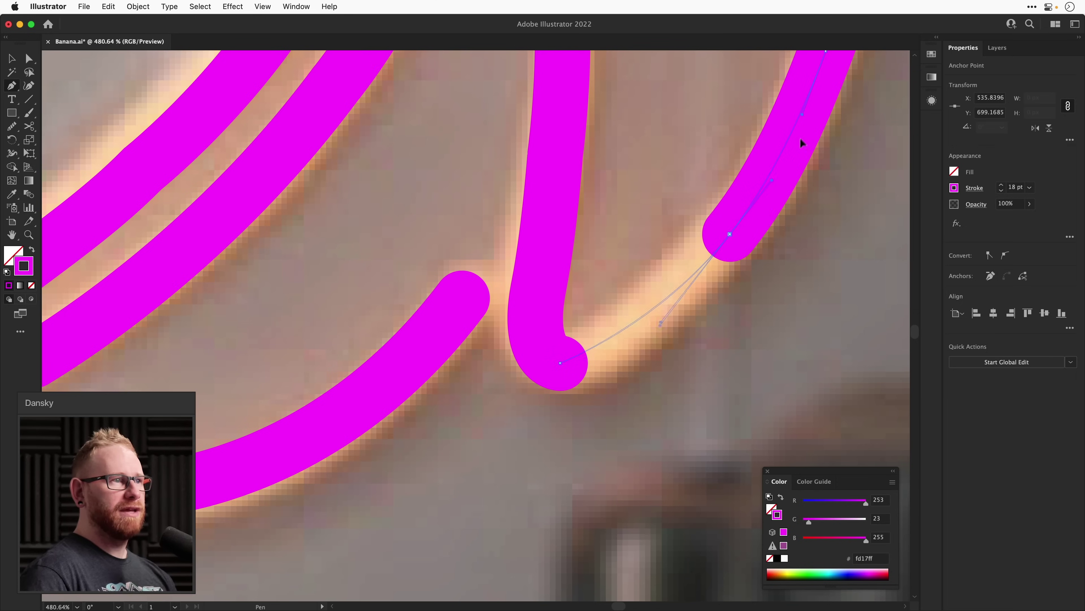
{"action": "key", "text": "super+z"}
{"action": "left_click", "coordinate": [671, 291]}
{"action": "left_click", "coordinate": [730, 234]}
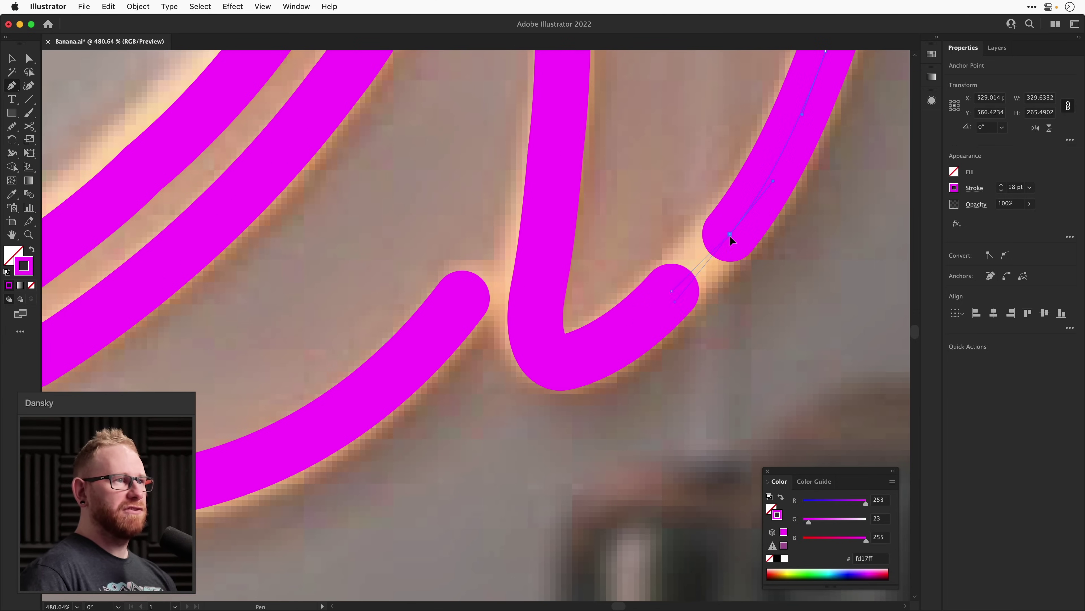
Move the bend's bottom anchor up and to the right and adjust its curve to round the inside corner.
{"action": "mouse_move", "coordinate": [560, 360]}
{"action": "left_mouse_down"}
{"action": "mouse_move", "coordinate": [573, 348]}
{"action": "mouse_move", "coordinate": [570, 357]}
{"action": "left_mouse_up"}
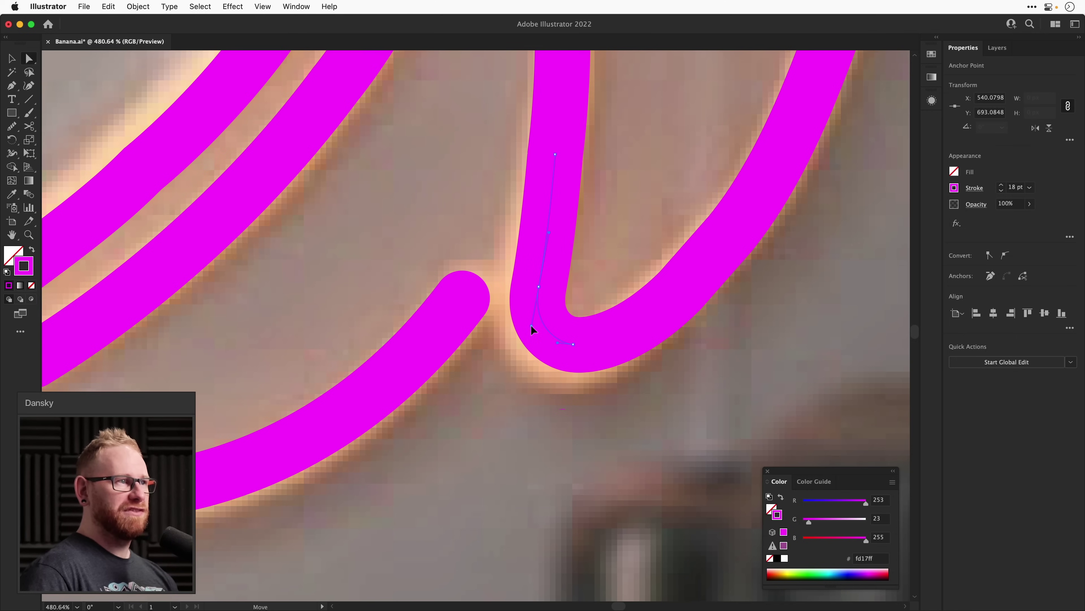
{"action": "scroll", "coordinate": [613, 350], "scroll_direction": "up", "scroll_amount": 4}
{"action": "scroll", "coordinate": [614, 350], "scroll_direction": "right", "scroll_amount": 3}
{"action": "key", "text": "v"}
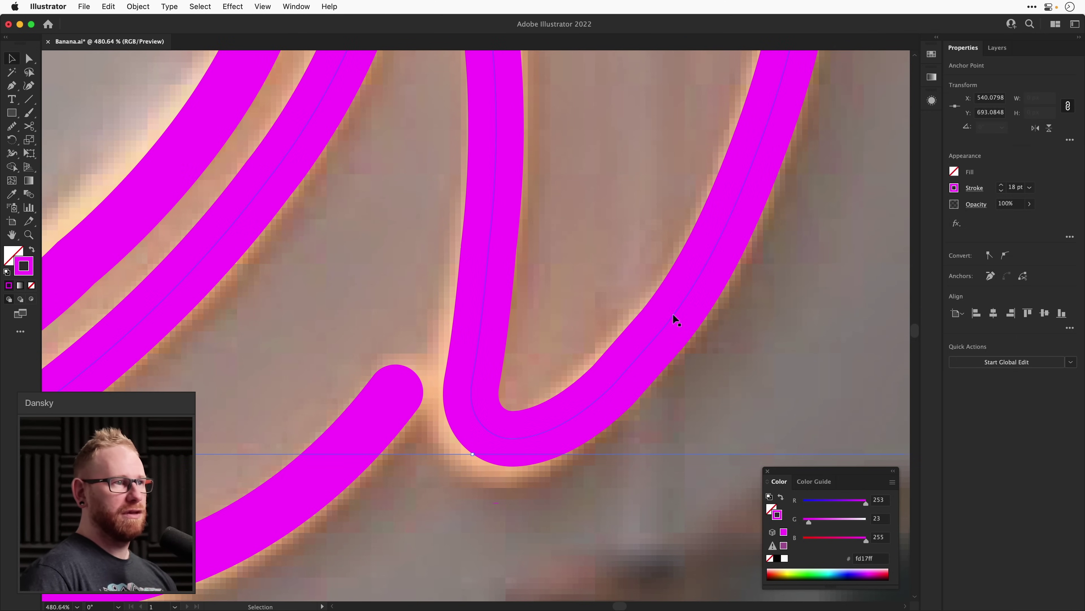
Smooth the right side of the lower bend with the Smooth tool and deselect the path.
{"action": "left_click", "coordinate": [17, 127]}
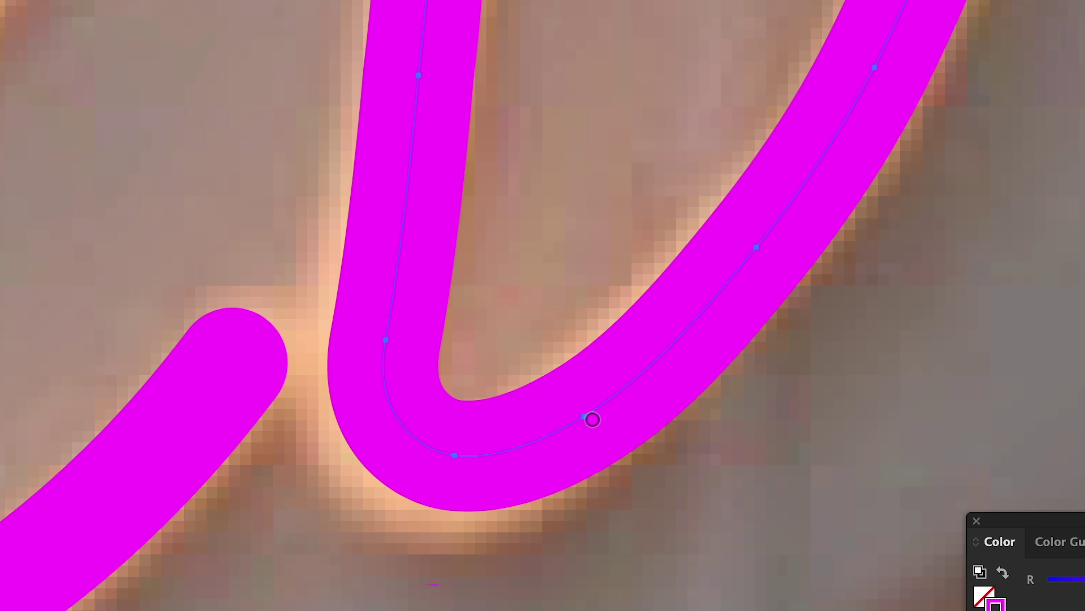
{"action": "mouse_move", "coordinate": [589, 417]}
{"action": "left_mouse_down"}
{"action": "mouse_move", "coordinate": [686, 323]}
{"action": "mouse_move", "coordinate": [838, 134]}
{"action": "left_mouse_up"}
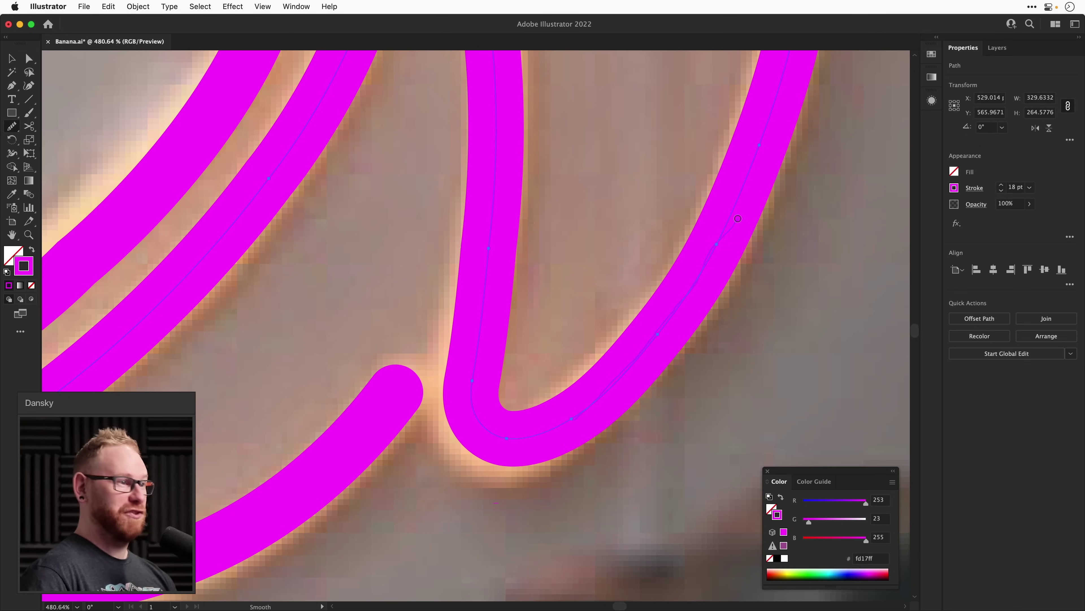
{"action": "key", "text": "v"}
{"action": "left_click", "coordinate": [776, 321]}
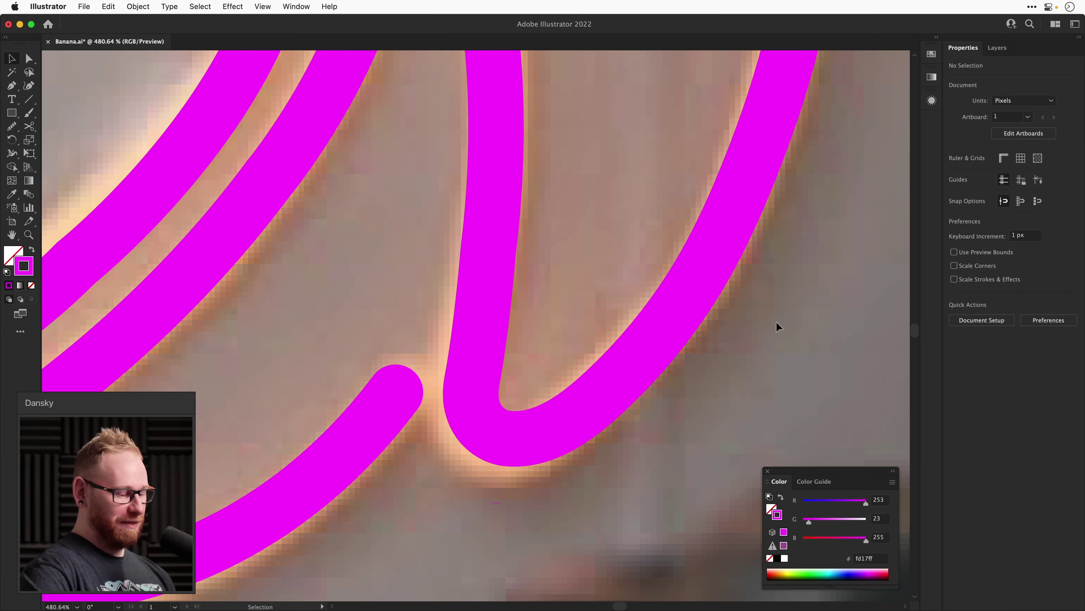
Review the whole traced banana and examine the anchors and handles along the right peel's path.
{"action": "key", "text": "super+minus"}
{"action": "key", "text": "super+minus"}
{"action": "key", "text": "super+minus"}
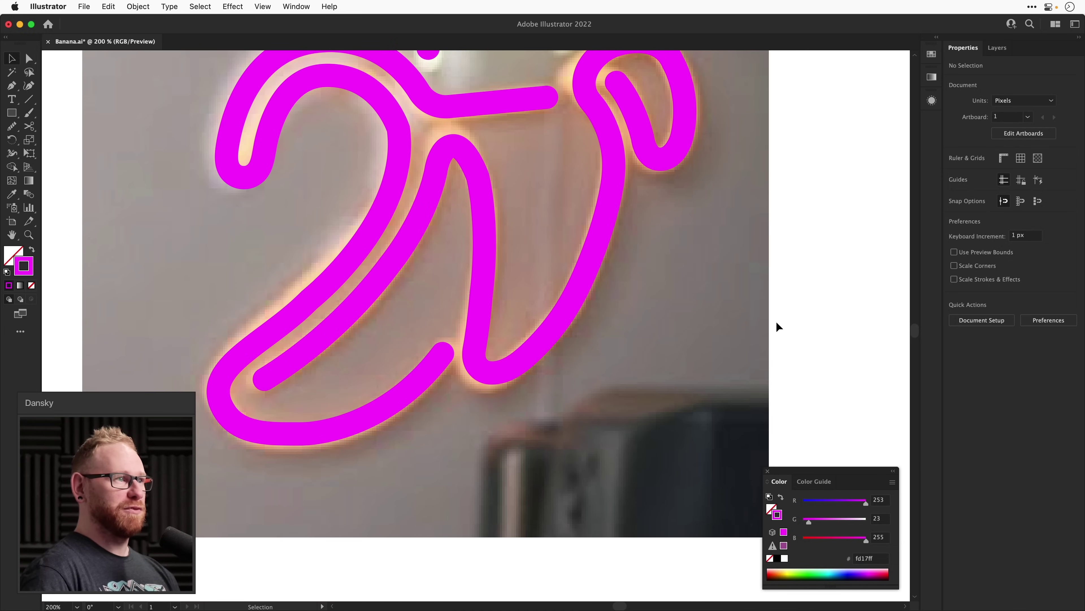
{"action": "left_click_drag", "start_coordinate": [528, 239], "coordinate": [647, 381]}
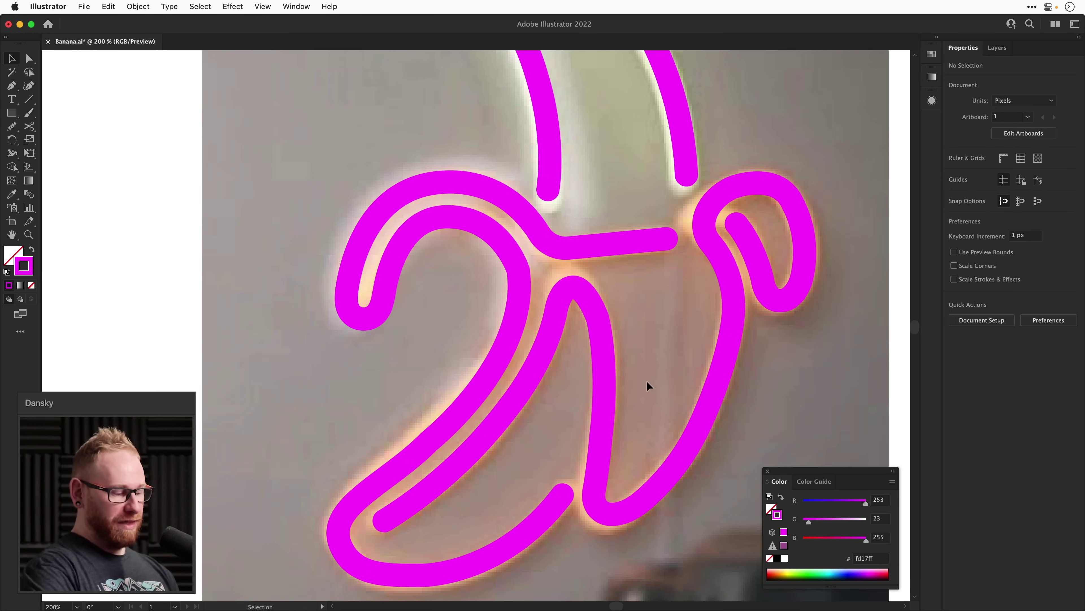
{"action": "key", "text": "super+0"}
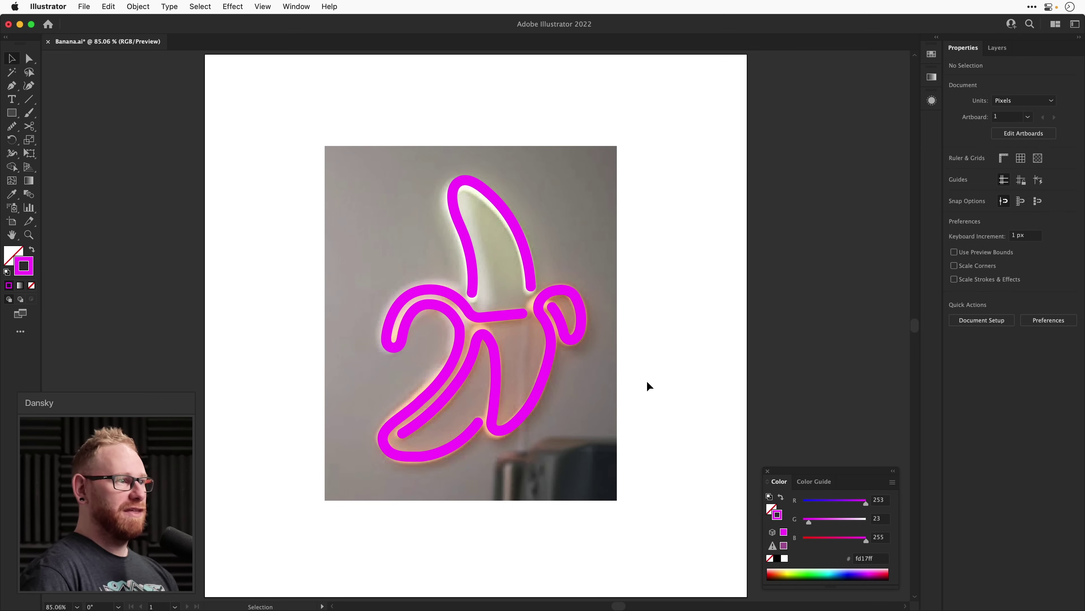
{"action": "left_click", "coordinate": [541, 380]}
{"action": "key", "text": "s"}
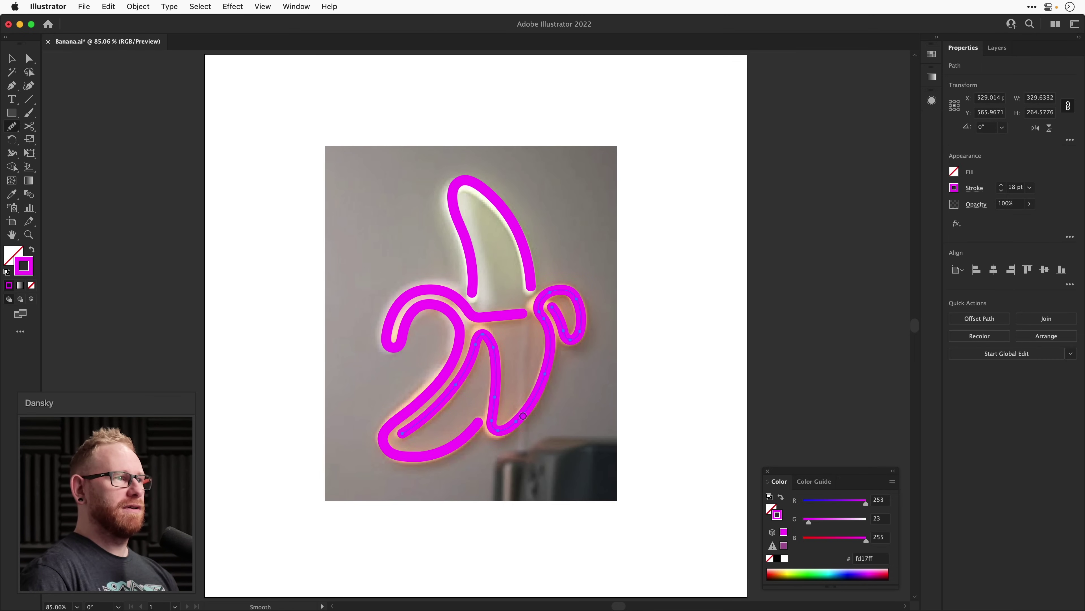
{"action": "key", "text": "a"}
{"action": "left_click", "coordinate": [672, 310]}
{"action": "left_click", "coordinate": [547, 377]}
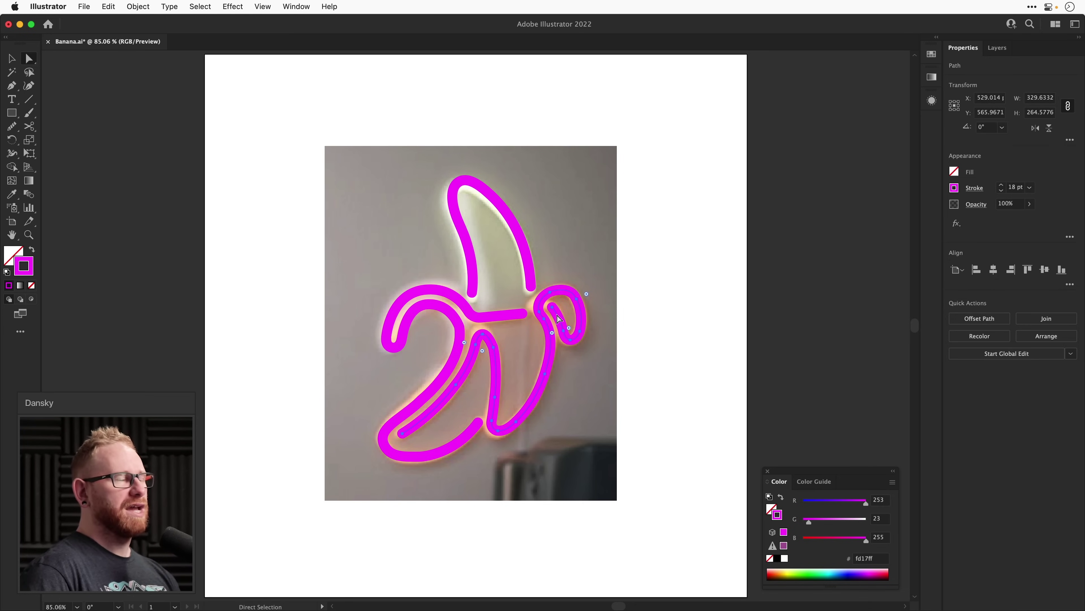
{"action": "key", "text": "v"}
{"action": "left_click", "coordinate": [665, 274]}
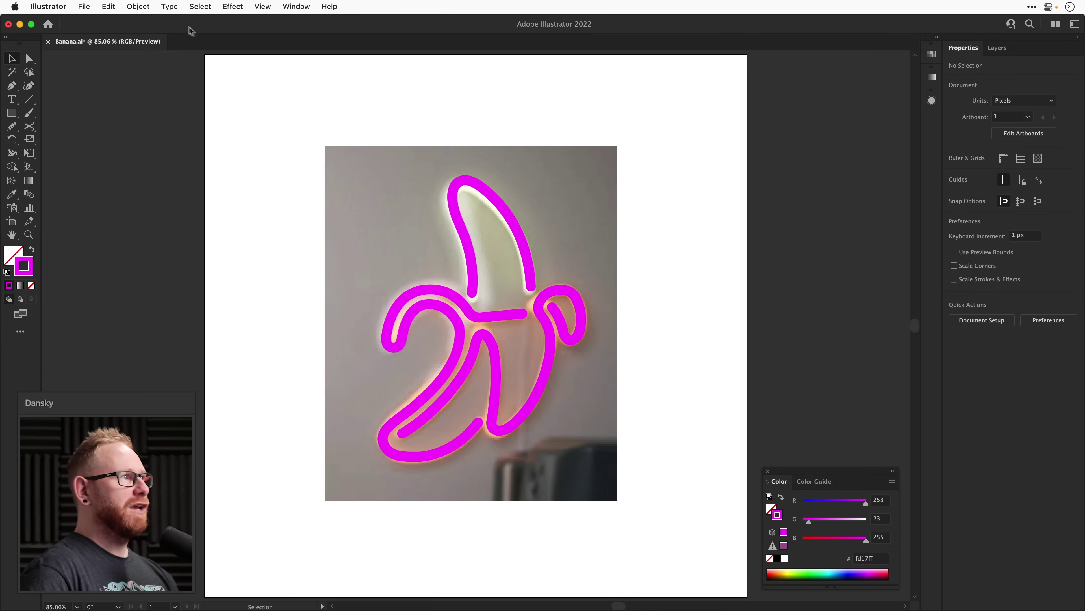
Unlock the banana photo and move it off the artboard to the right of the traced paths.
{"action": "left_click", "coordinate": [168, 7]}
{"action": "left_click", "coordinate": [156, 104]}
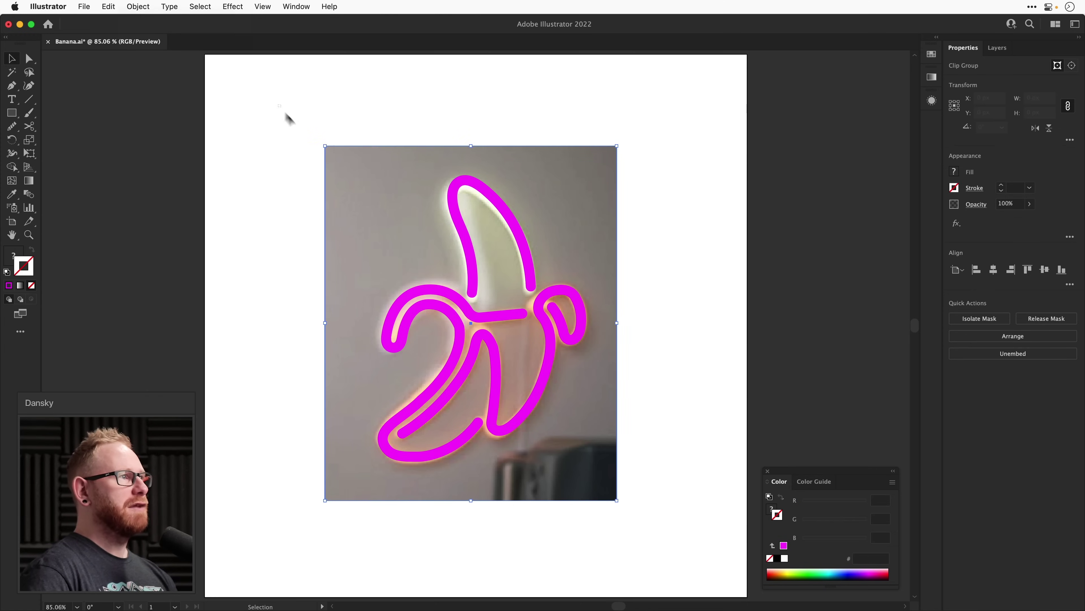
{"action": "left_click_drag", "start_coordinate": [285, 113], "coordinate": [811, 211]}
Group the peel paths and stroke them with the C=0 M=35 Y=85 K=0 swatch, made global and adjusted to a softer orange.
{"action": "left_click_drag", "start_coordinate": [334, 306], "coordinate": [601, 449]}
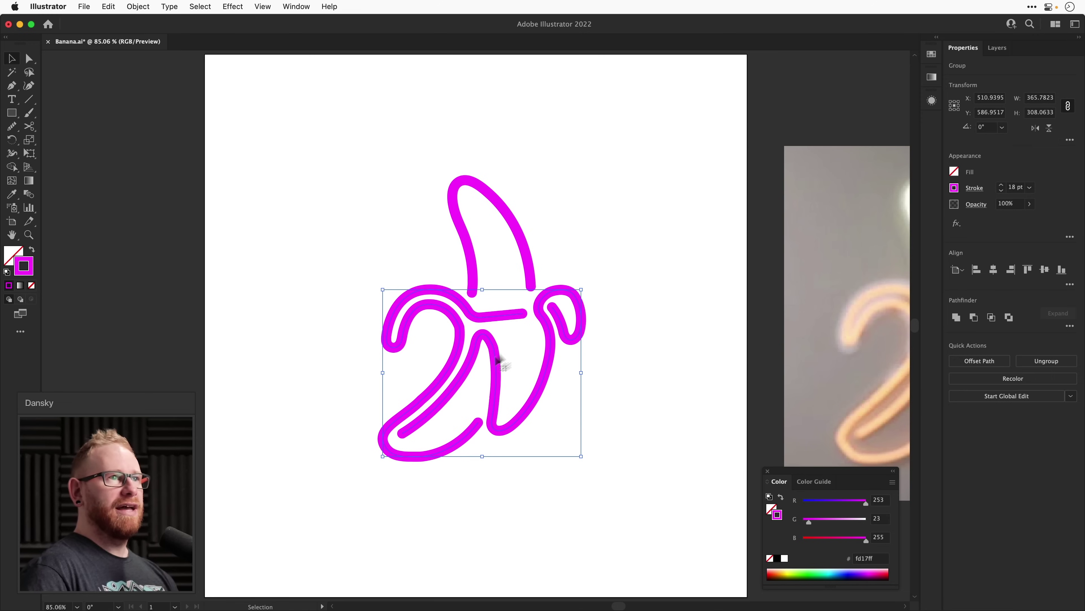
{"action": "left_click", "coordinate": [932, 55]}
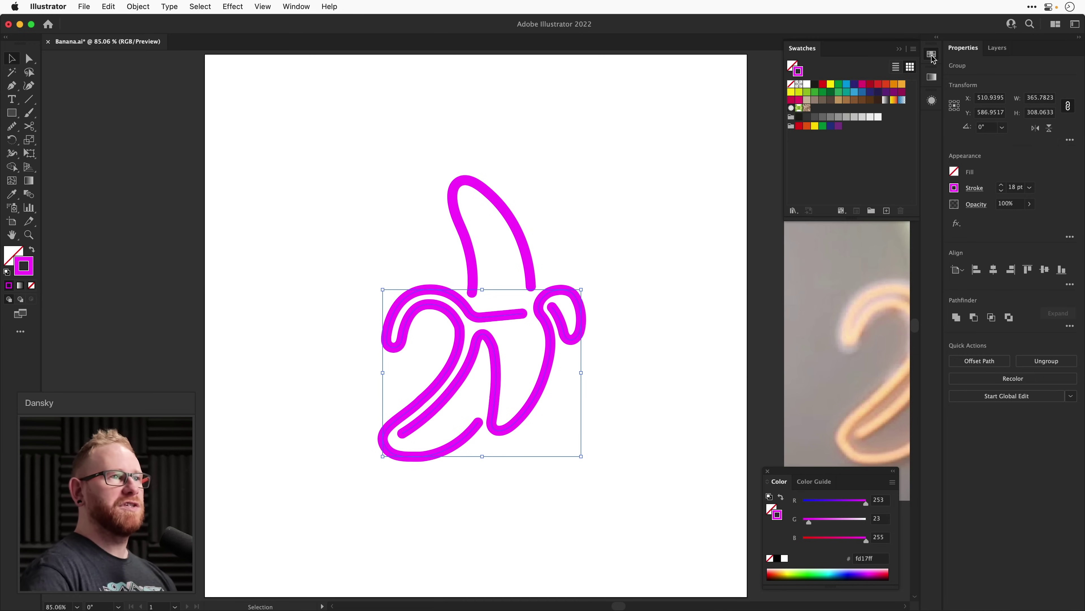
{"action": "double_click", "coordinate": [902, 85]}
{"action": "left_click", "coordinate": [750, 409]}
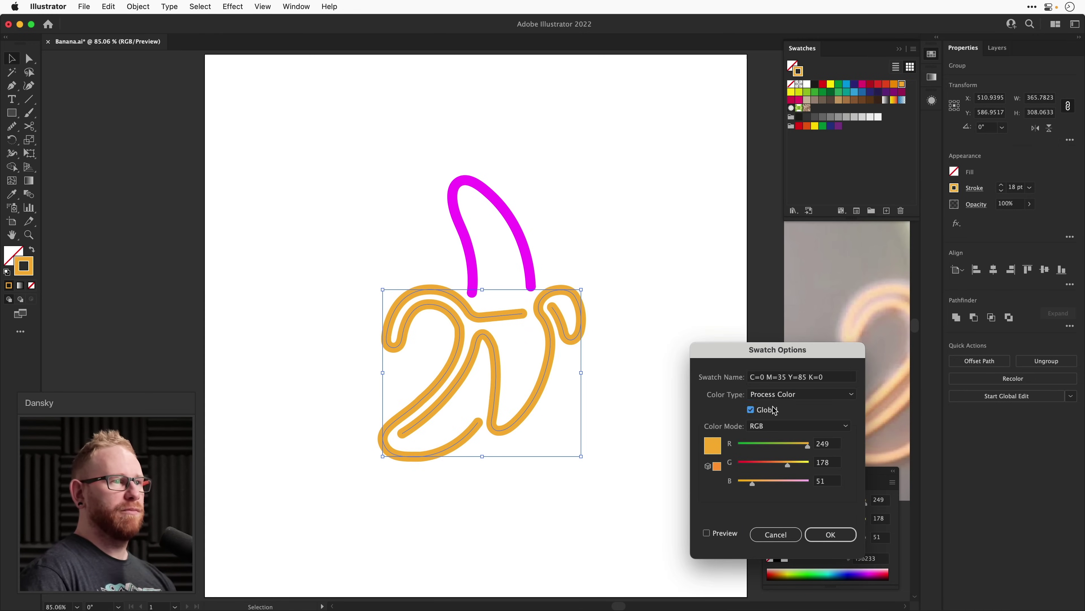
{"action": "left_click_drag", "start_coordinate": [788, 464], "coordinate": [760, 481]}
{"action": "left_click", "coordinate": [721, 534]}
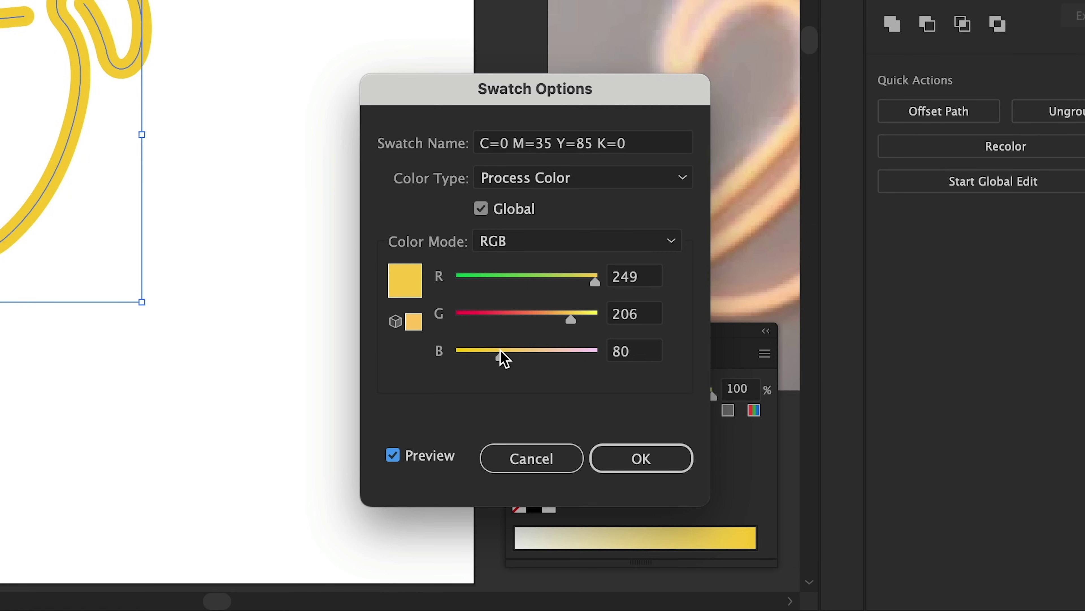
{"action": "left_click", "coordinate": [642, 459]}
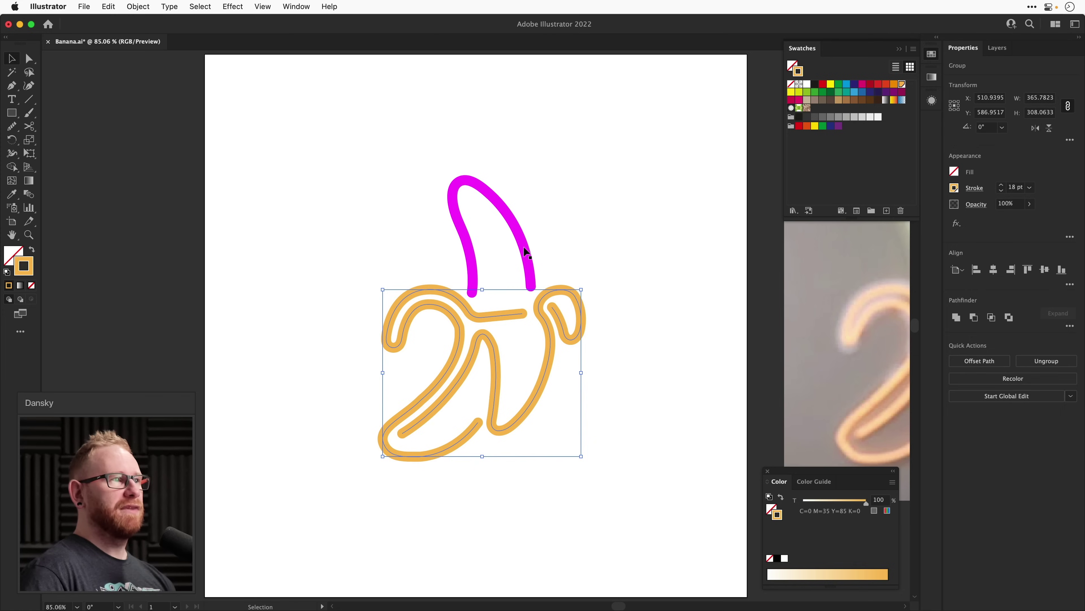
Stroke the banana's upper fruit path with the C=5 M=0 Y=90 K=0 swatch, edited to pale cream RGB 252, 227, 181, and deselect.
{"action": "left_click", "coordinate": [527, 253]}
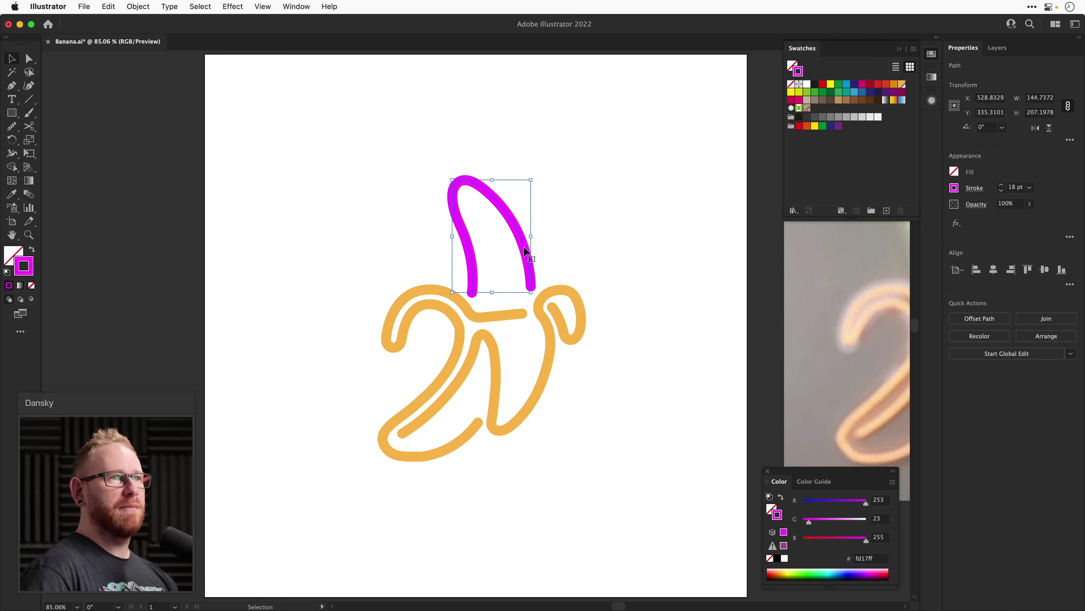
{"action": "double_click", "coordinate": [791, 91]}
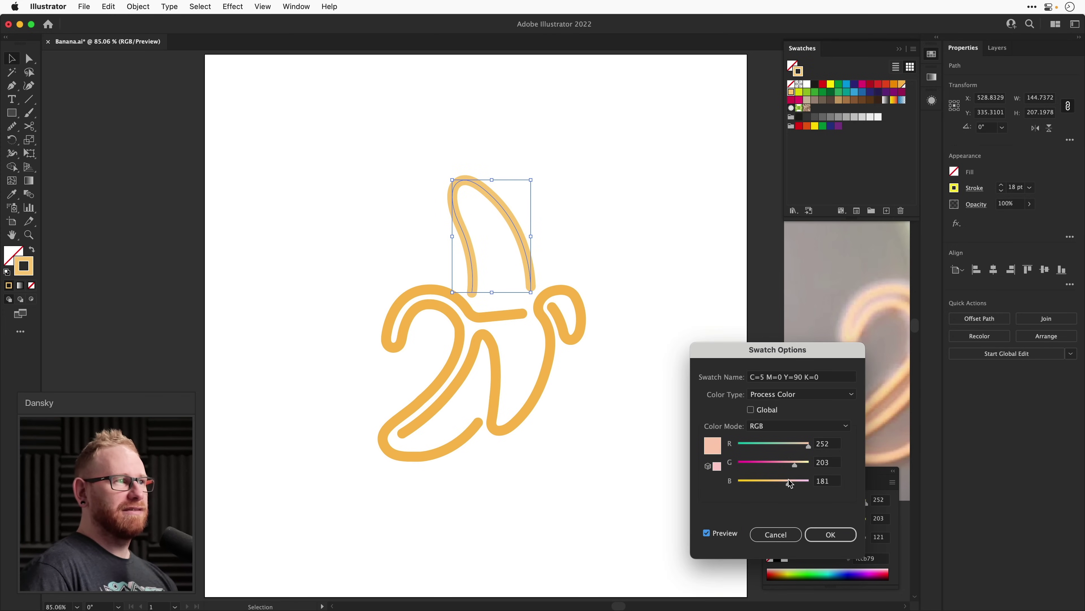
{"action": "left_click_drag", "start_coordinate": [800, 466], "coordinate": [802, 466]}
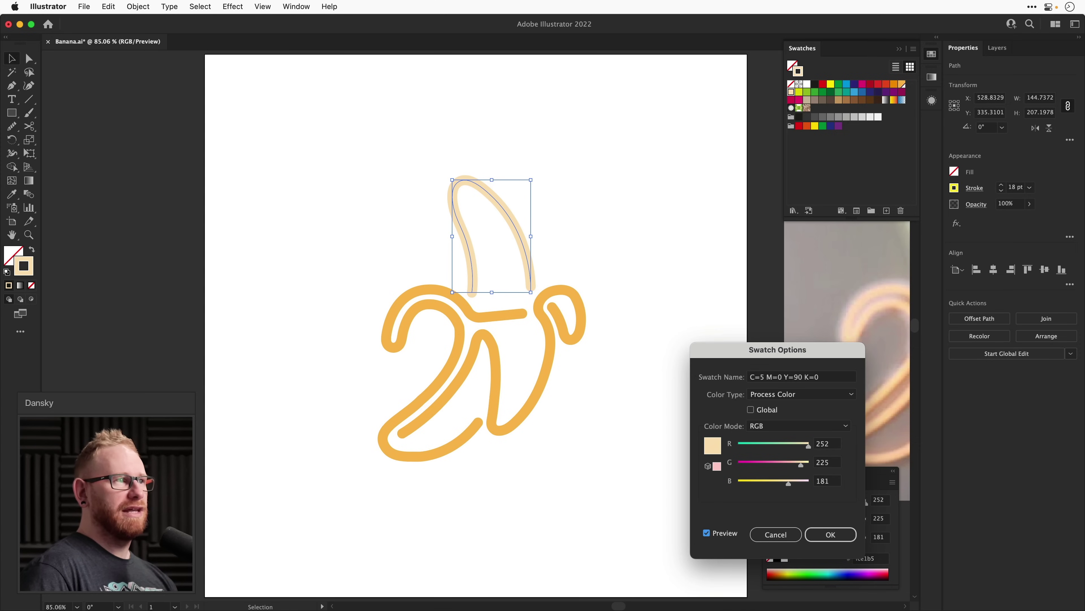
{"action": "left_click", "coordinate": [827, 534]}
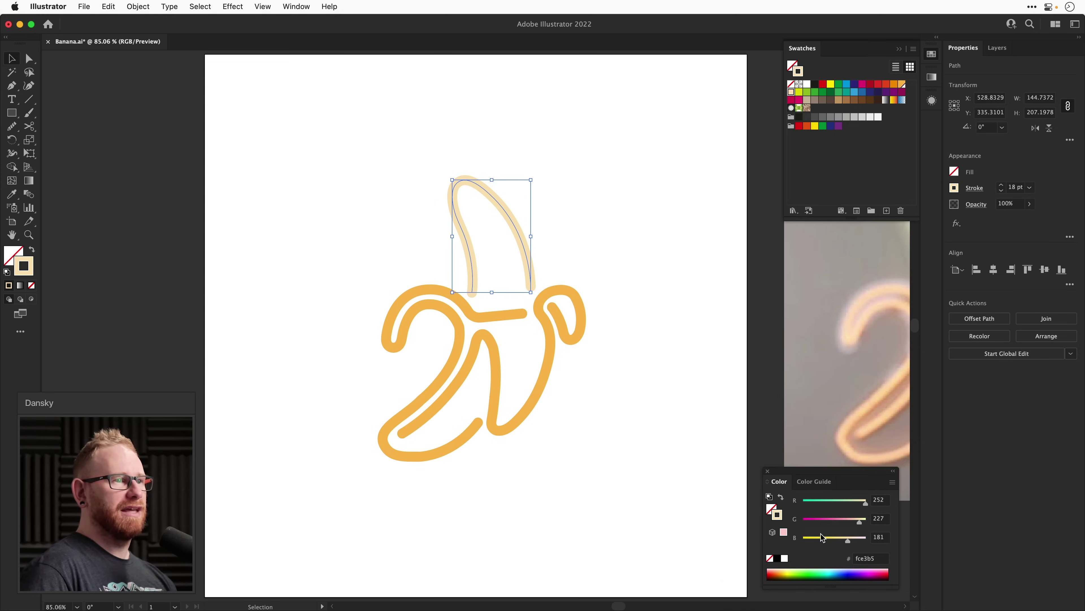
{"action": "left_click", "coordinate": [767, 470]}
{"action": "left_click", "coordinate": [601, 223]}
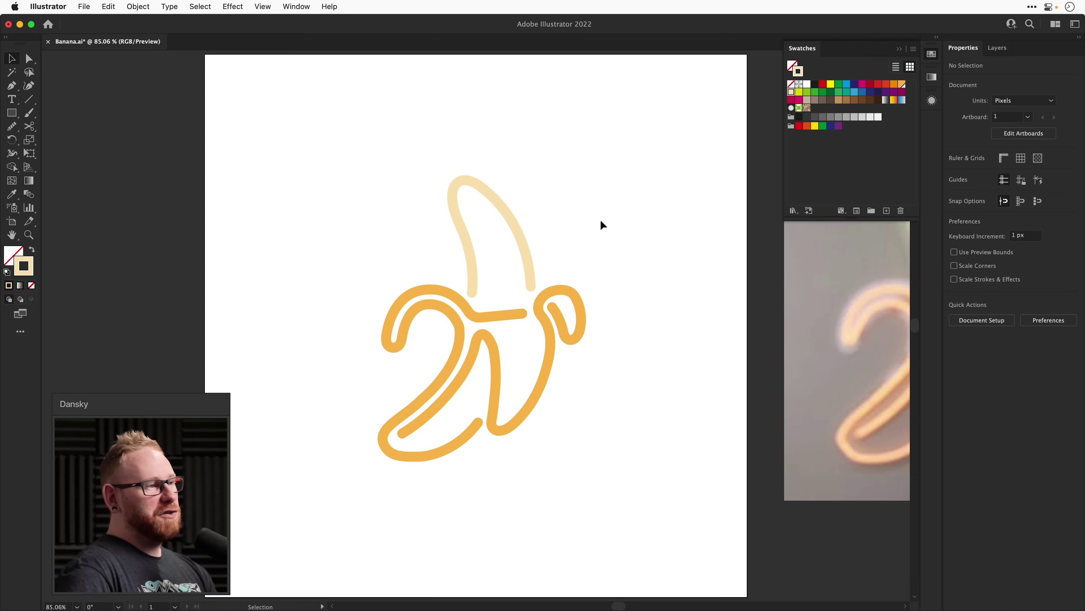